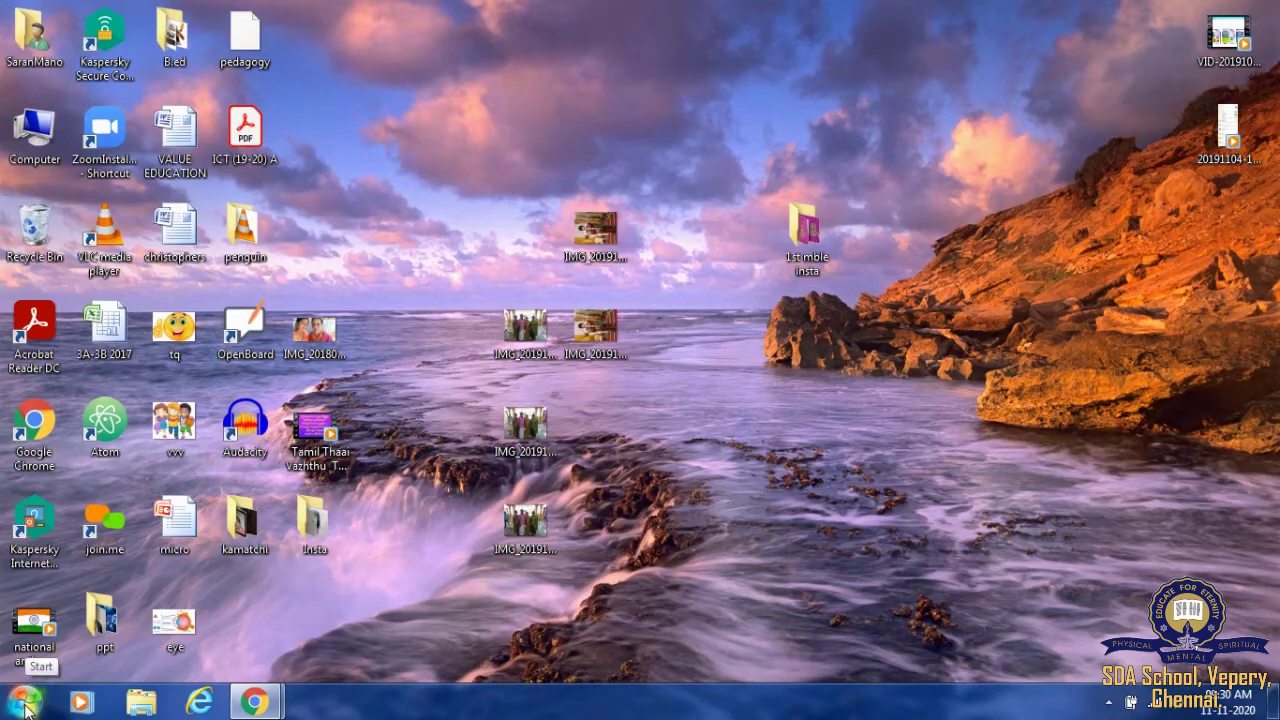
Launch Microsoft Office Excel 2007 from the Microsoft Office program group
left_click(27, 708)
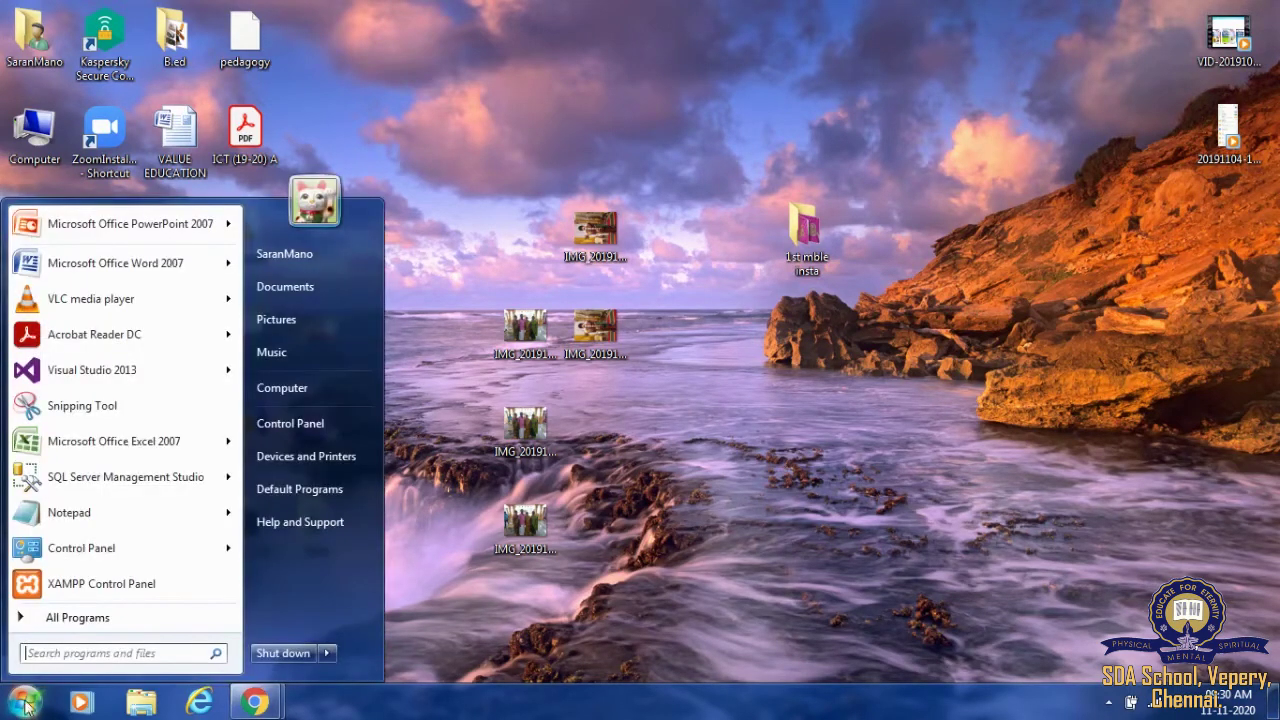
left_click(34, 628)
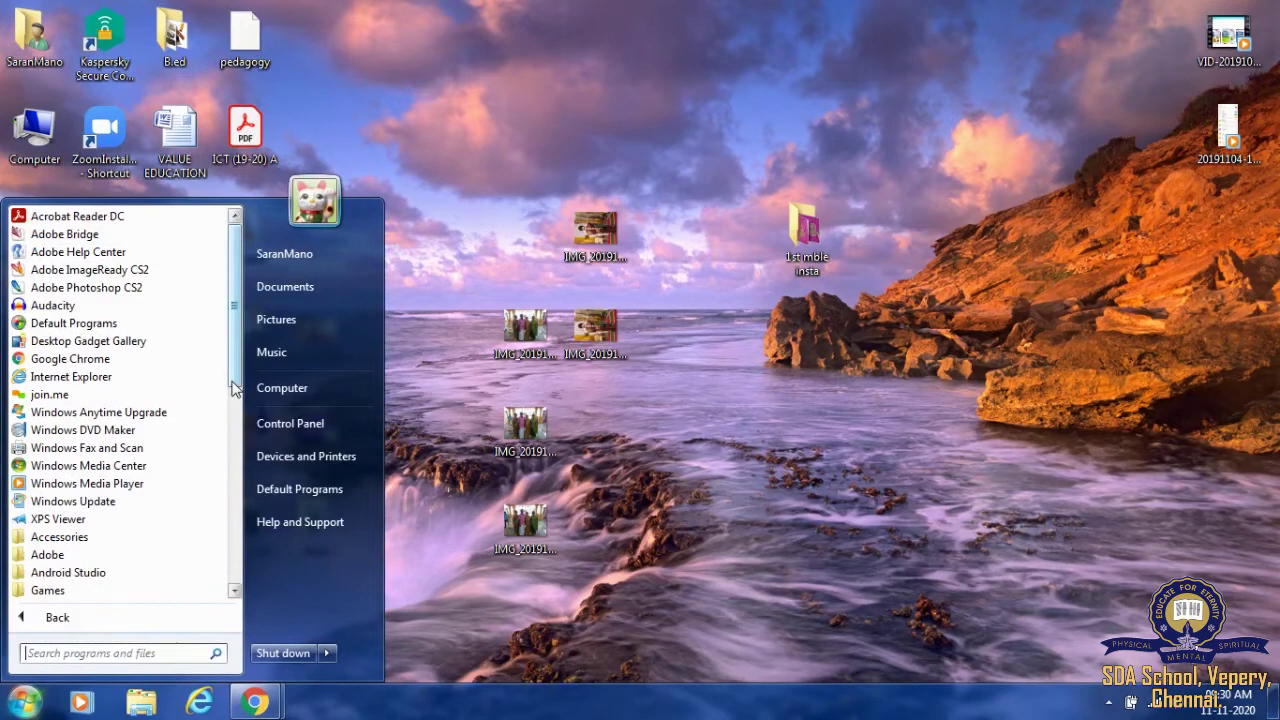
scroll(233, 410, "down", 1)
left_click_drag(233, 410, 236, 510)
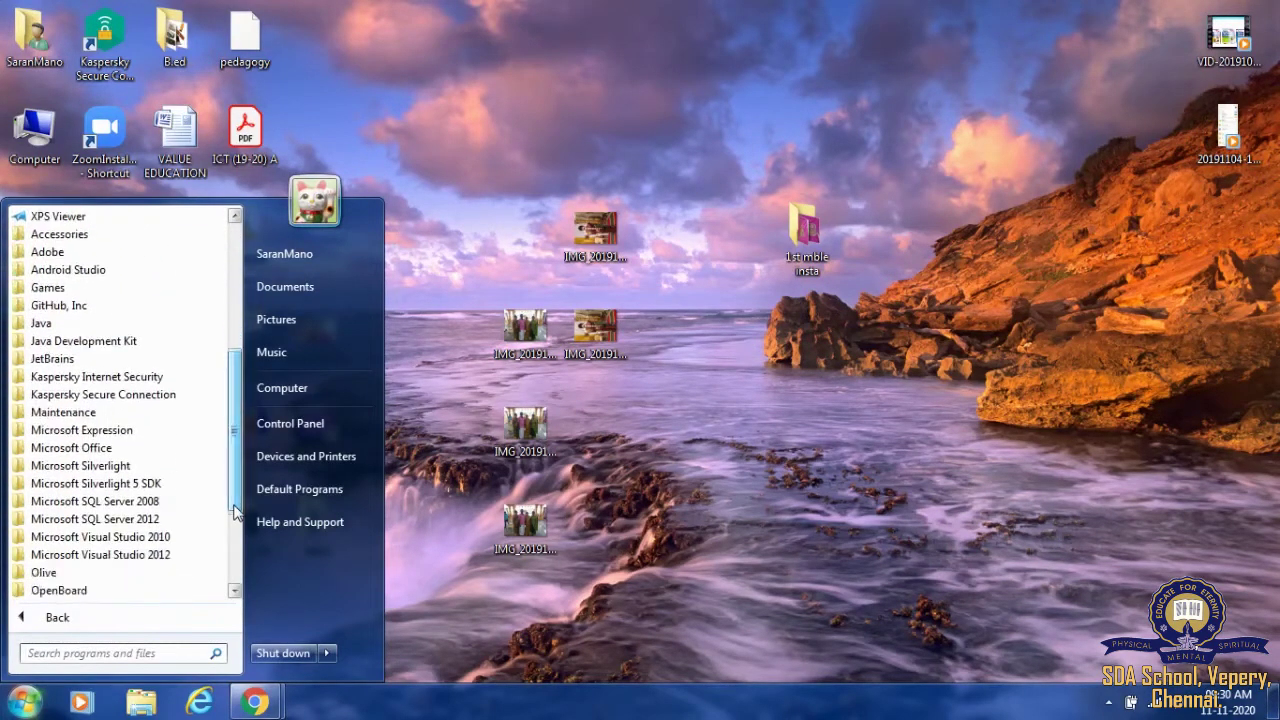
left_click(143, 448)
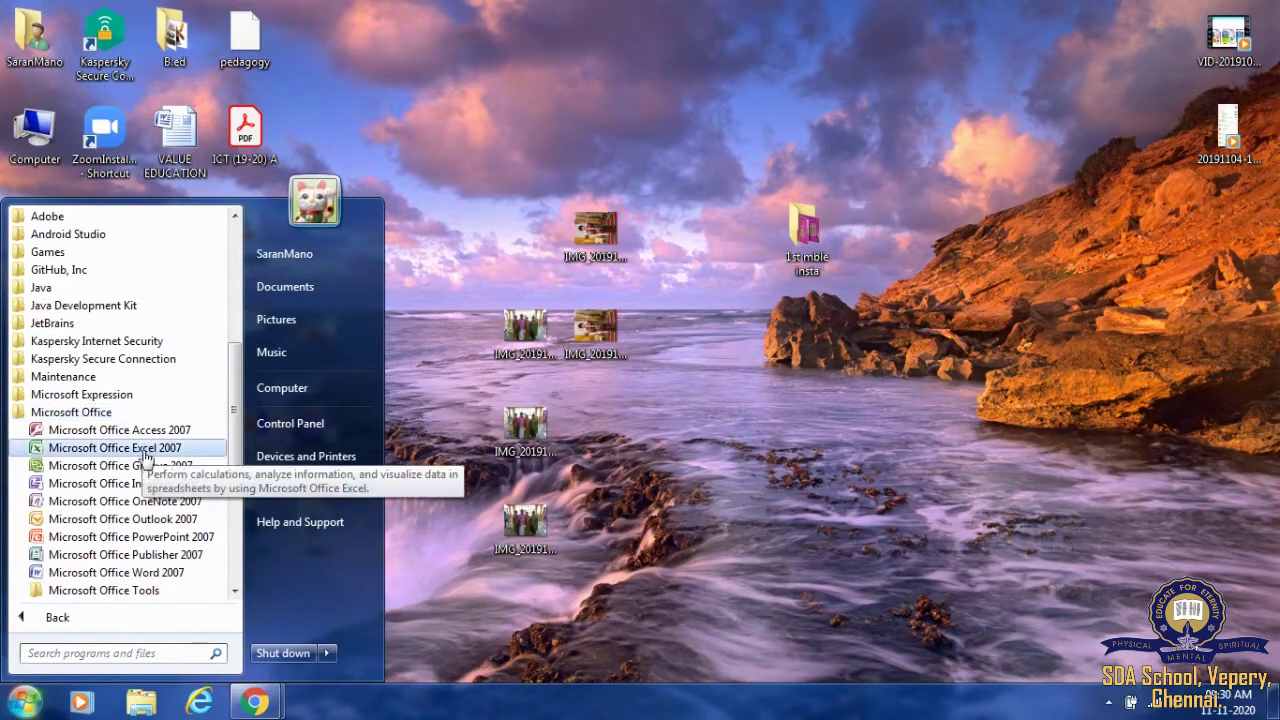
left_click(143, 450)
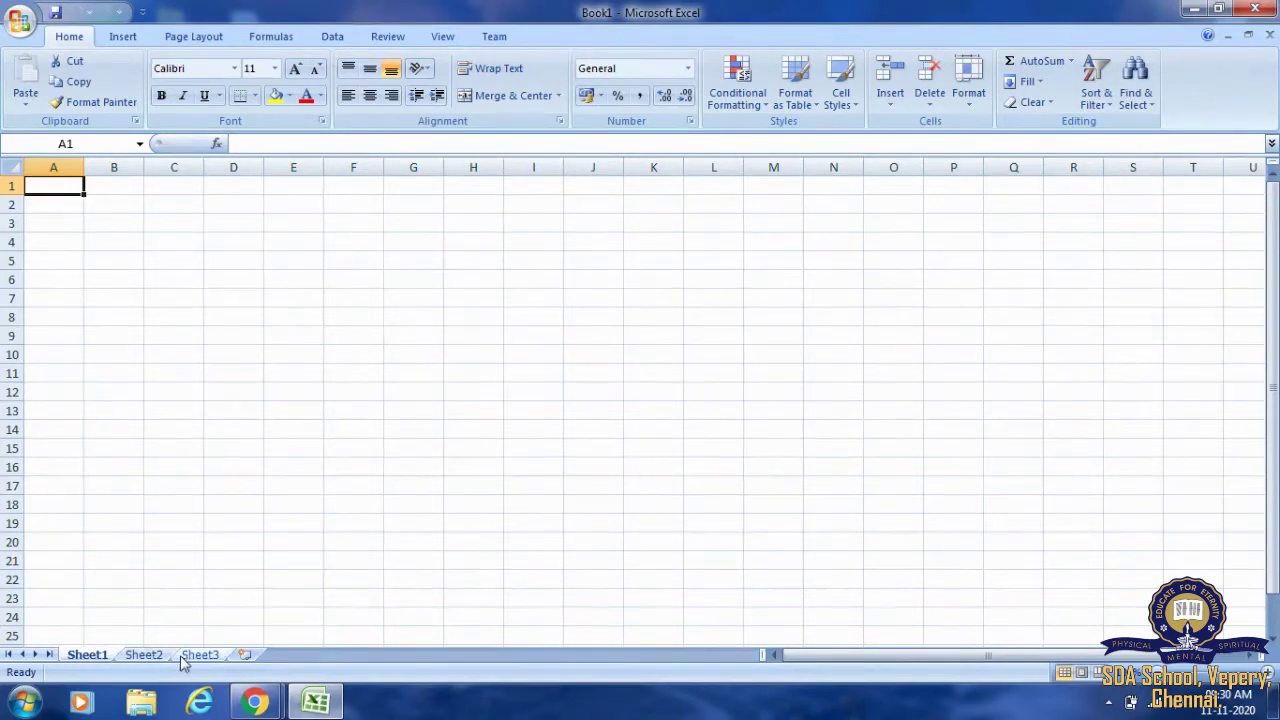
Insert two new worksheets after Sheet3 in the workbook
left_click(243, 655)
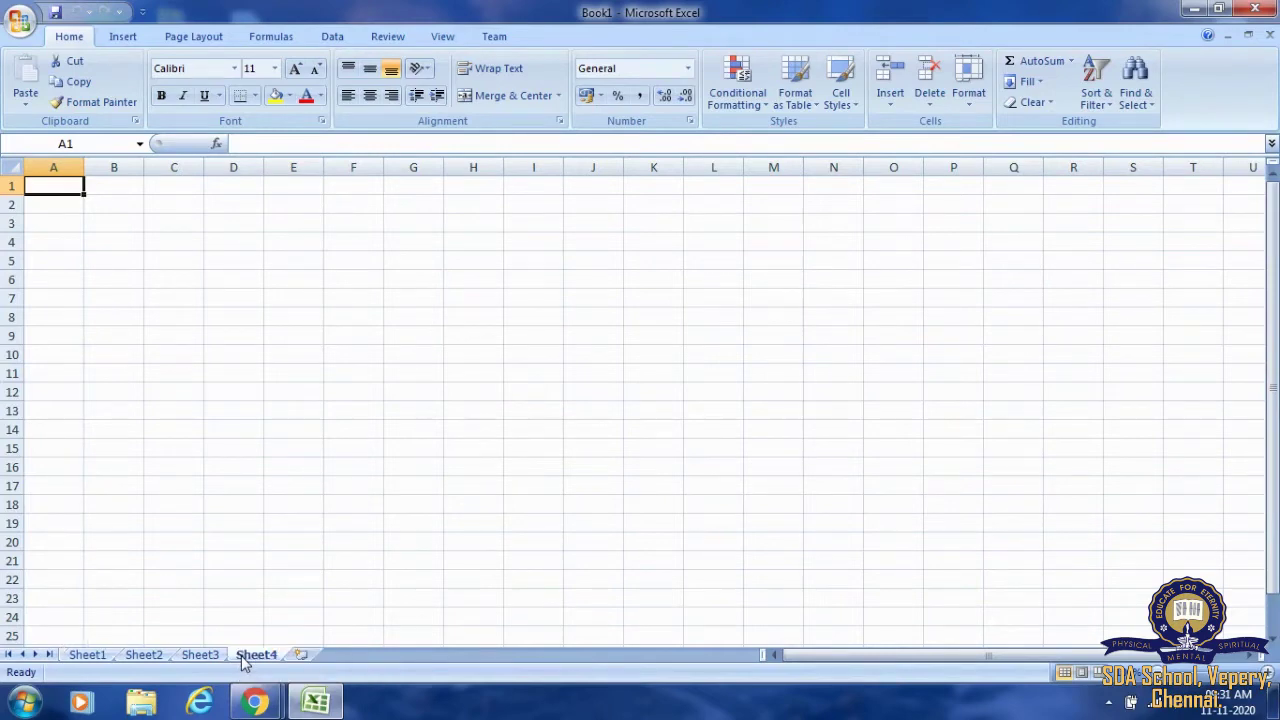
left_click(301, 655)
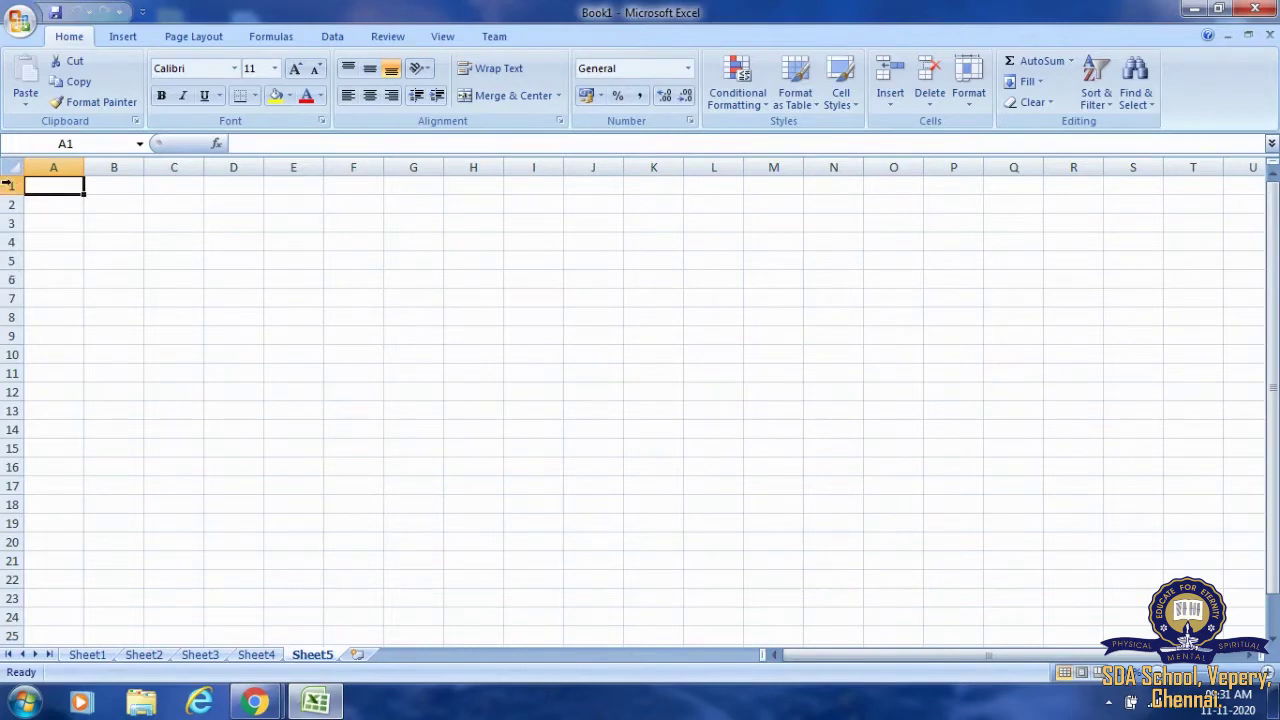
Examine how cell addresses are shown by selecting cells F4, I4, G4 and E3, and inspect the formula entry area
left_click(340, 237)
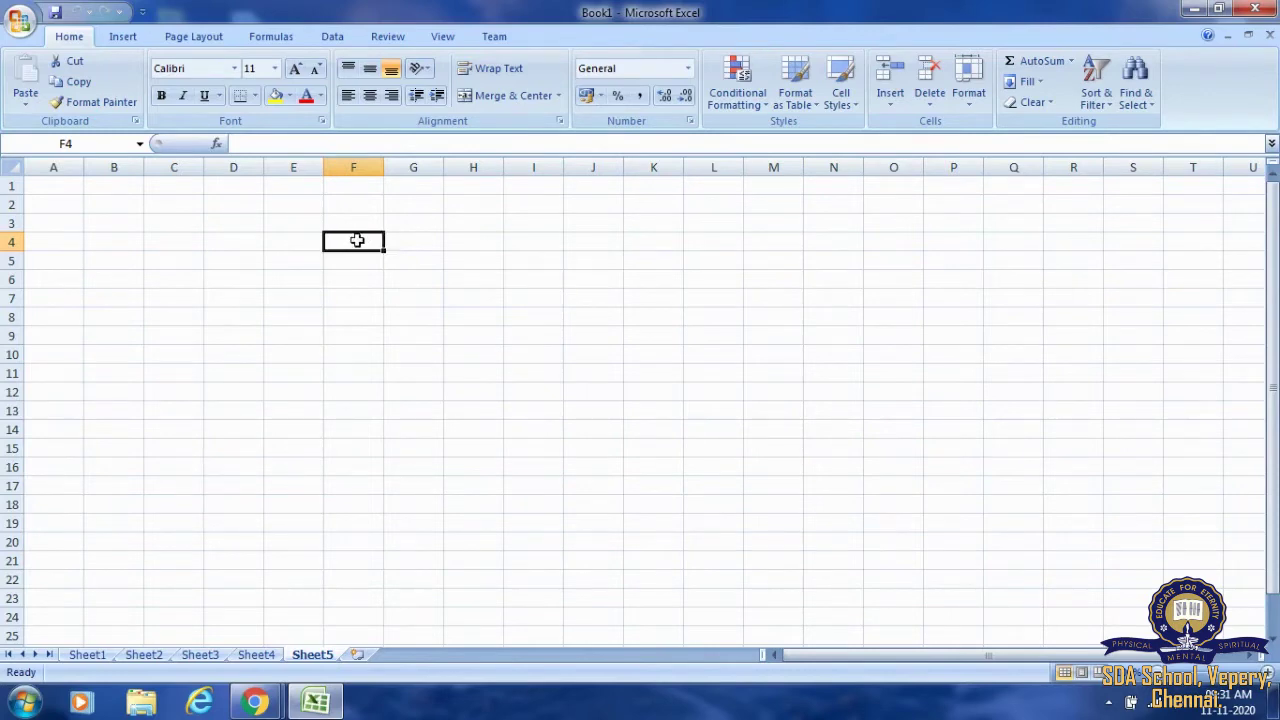
left_click(519, 242)
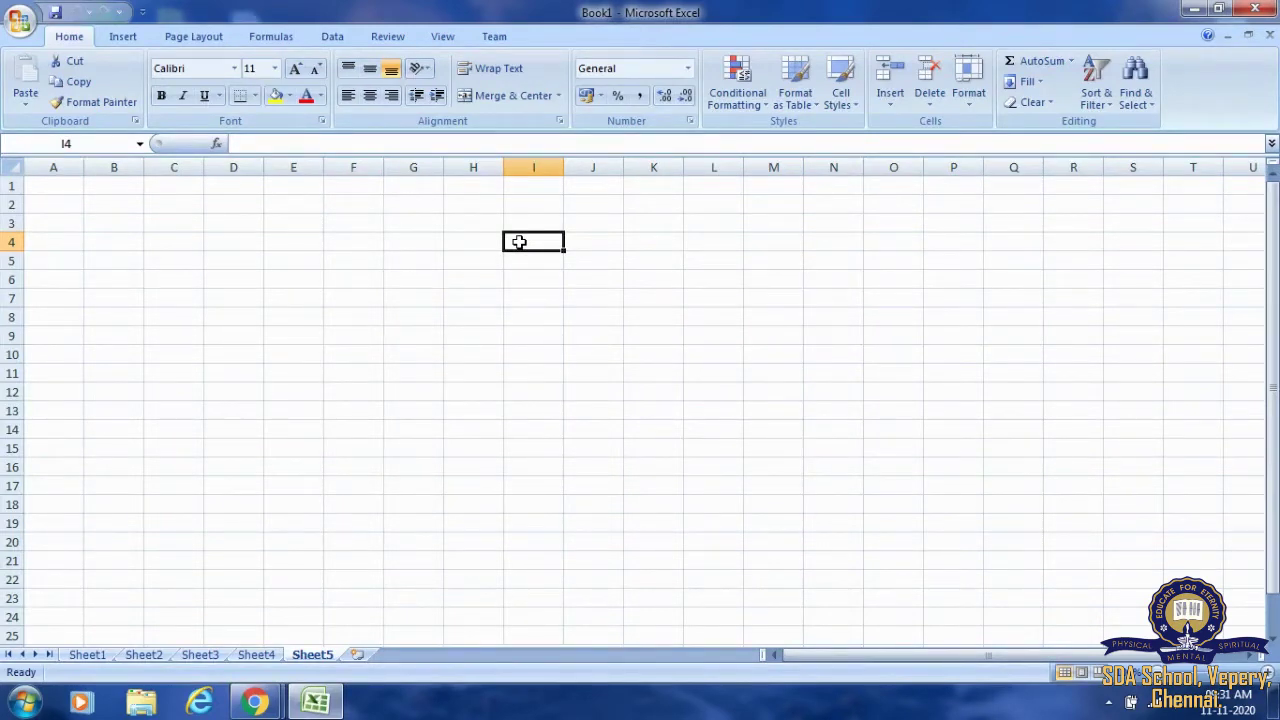
left_click(399, 244)
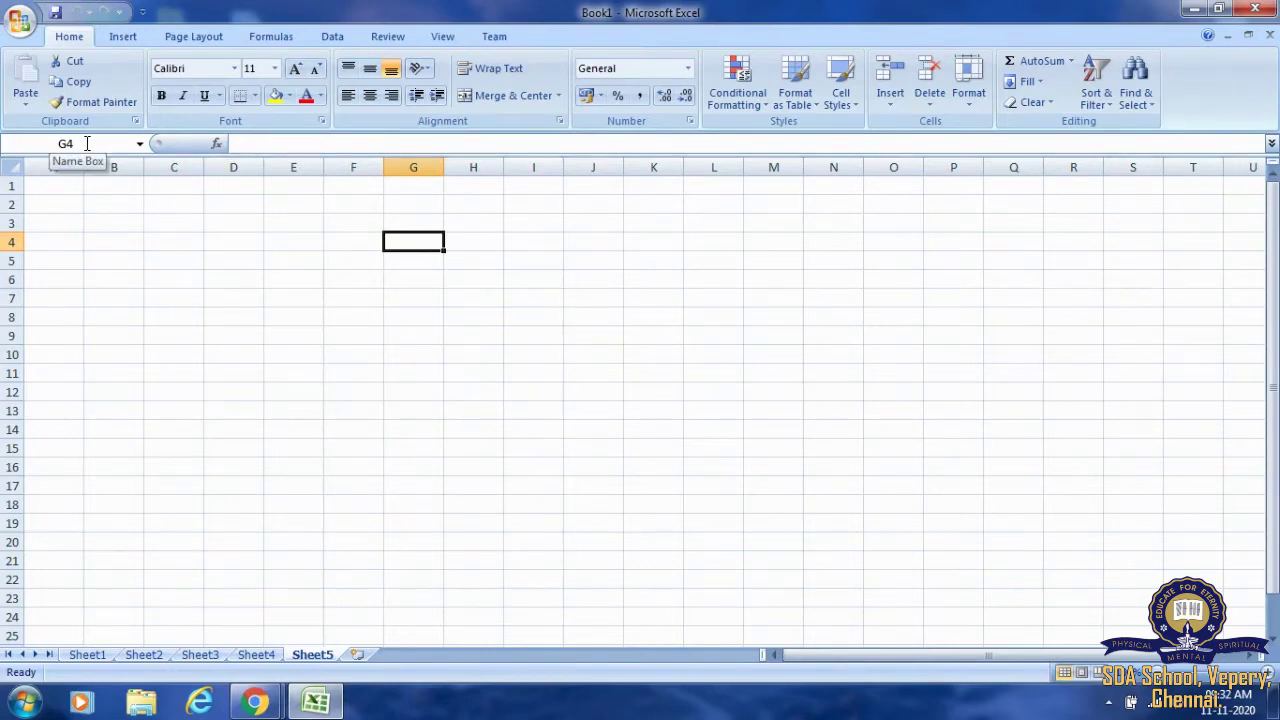
left_click(273, 224)
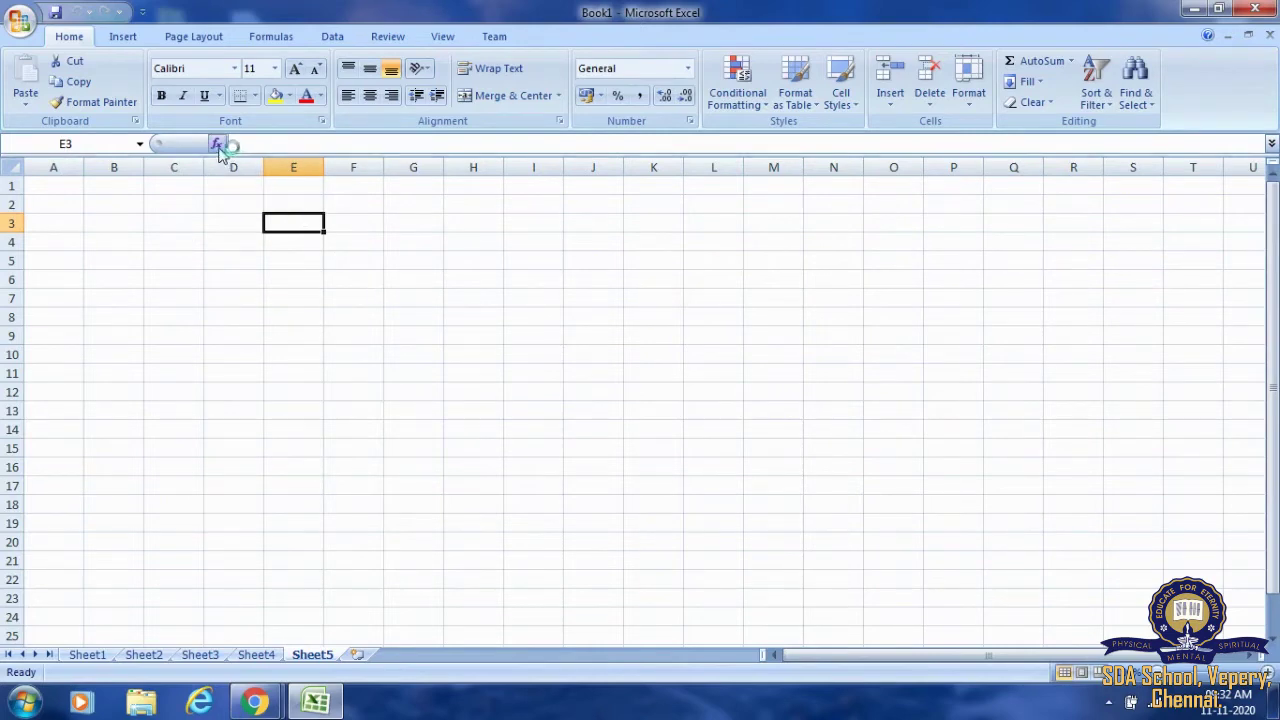
left_click(266, 144)
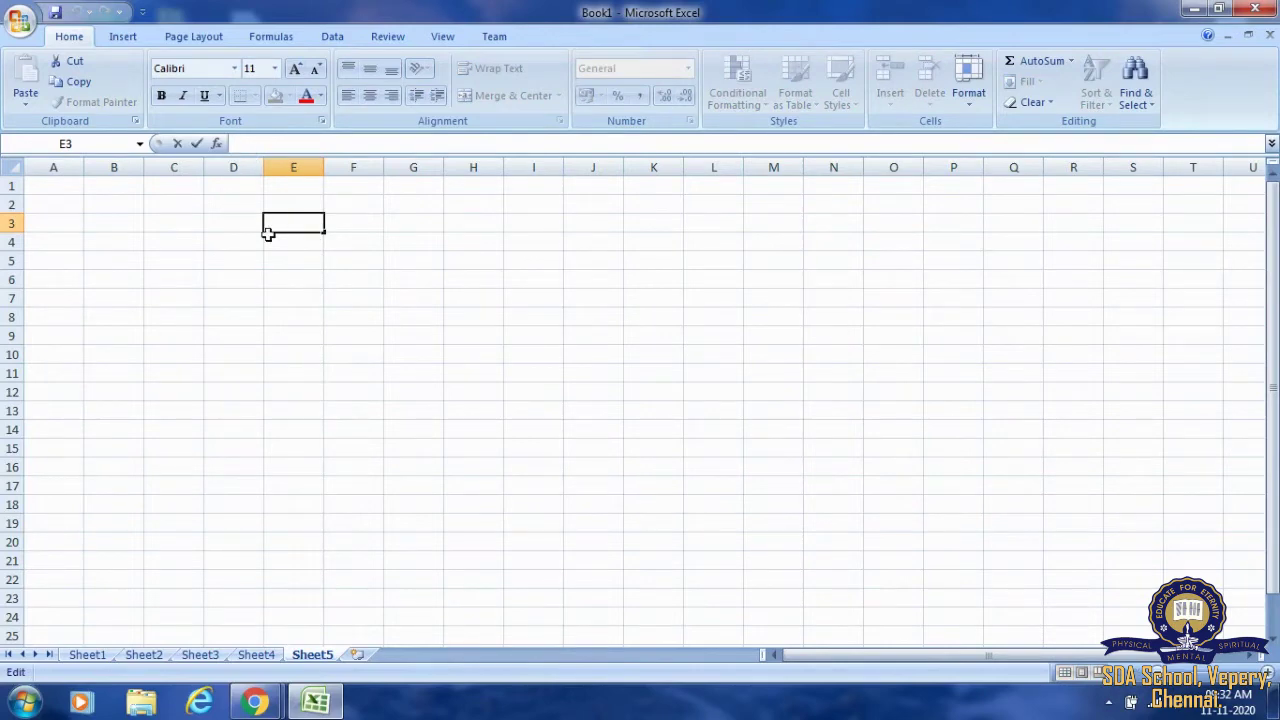
key("Return")
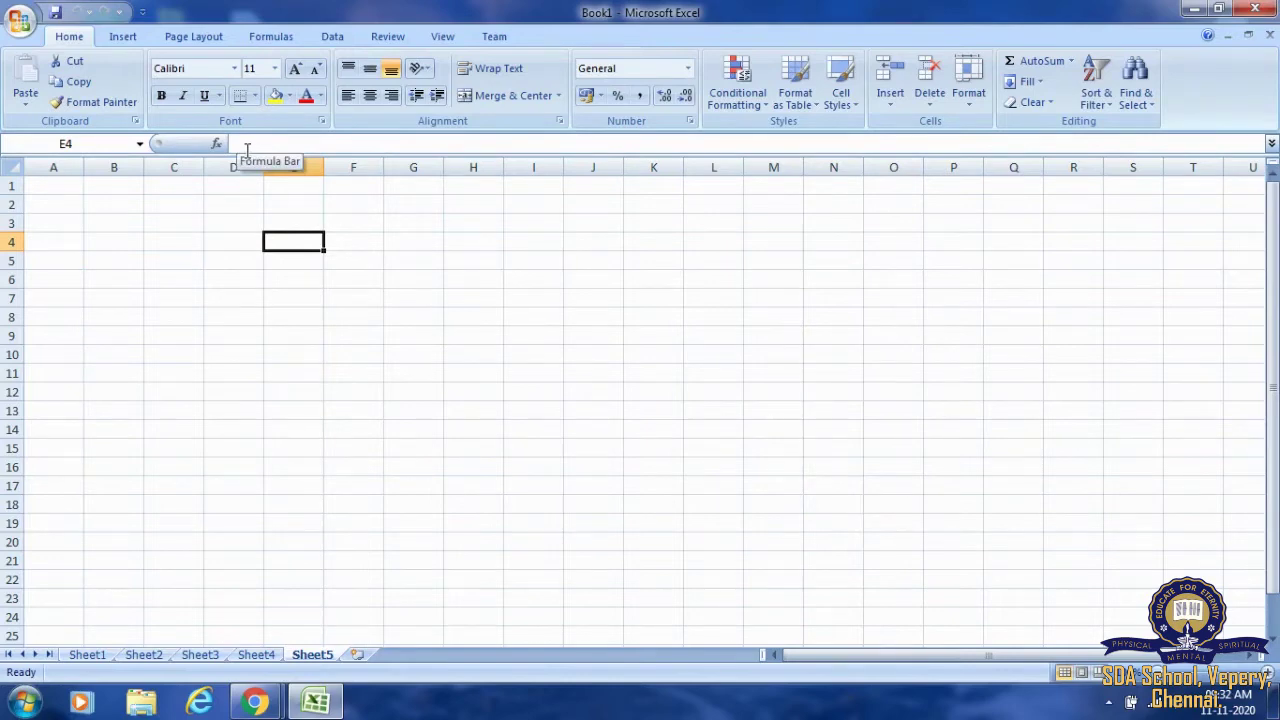
left_click(19, 22)
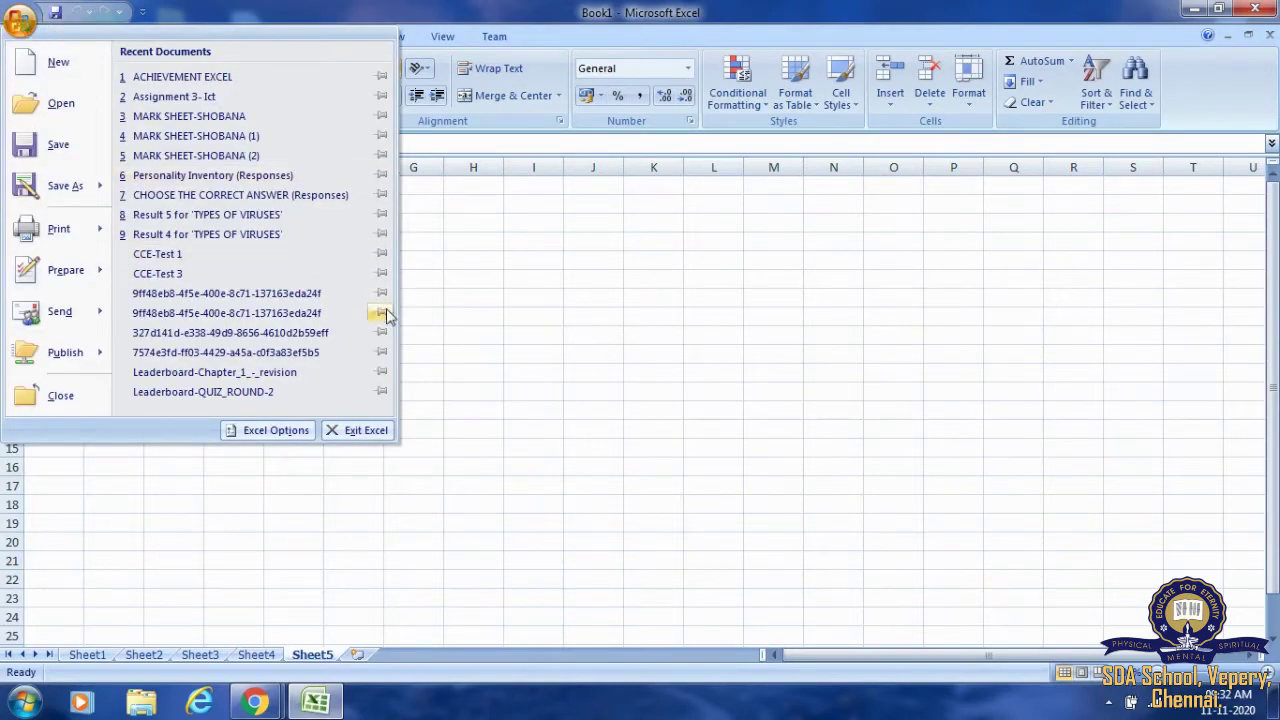
left_click(449, 331)
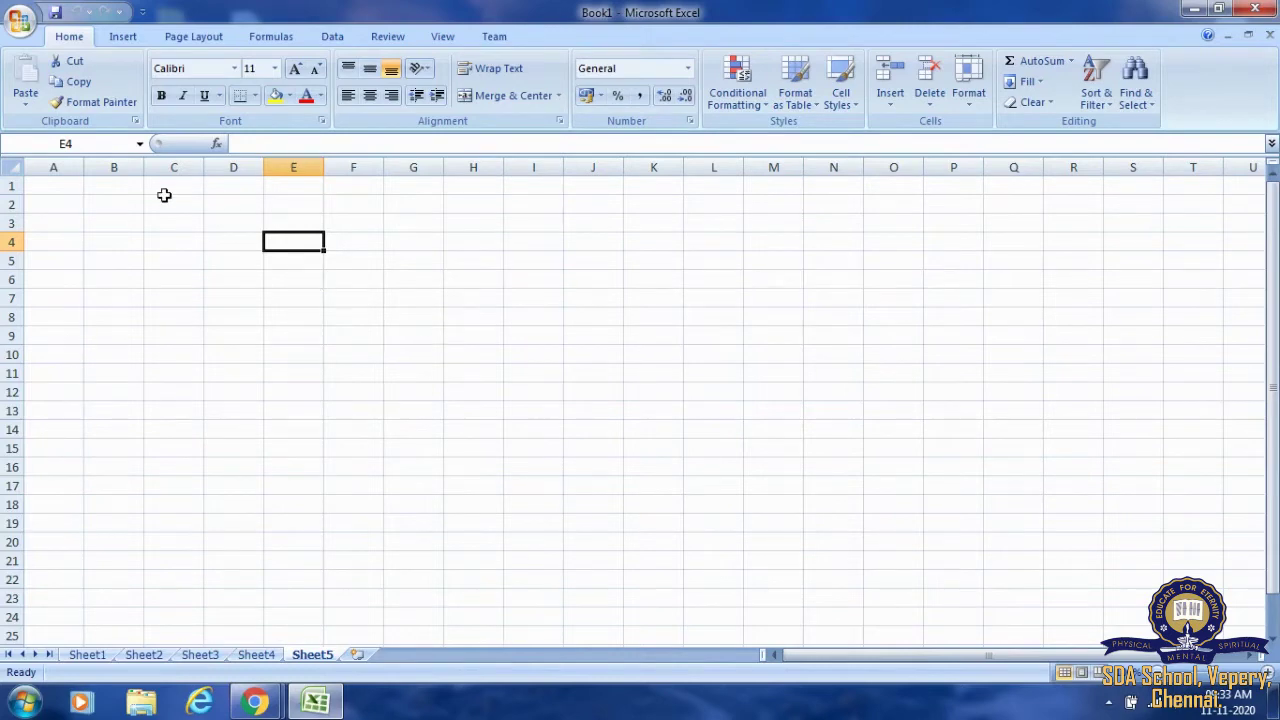
left_click(20, 24)
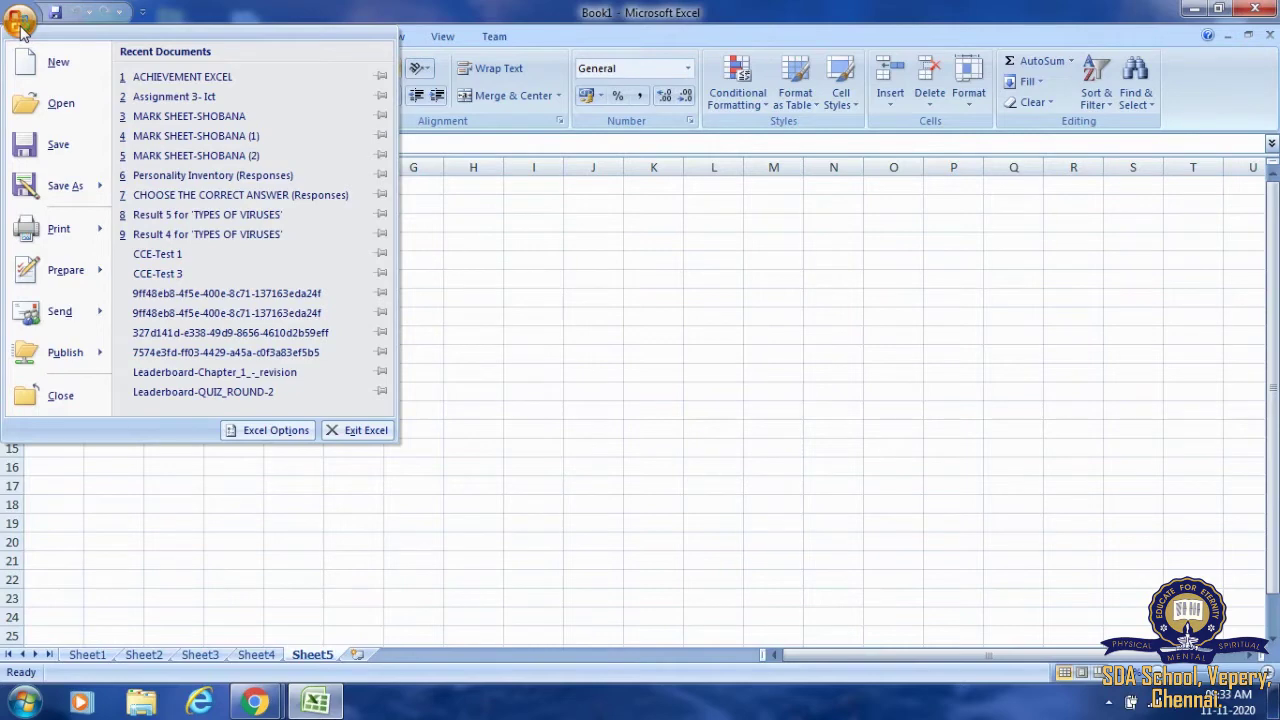
left_click(62, 64)
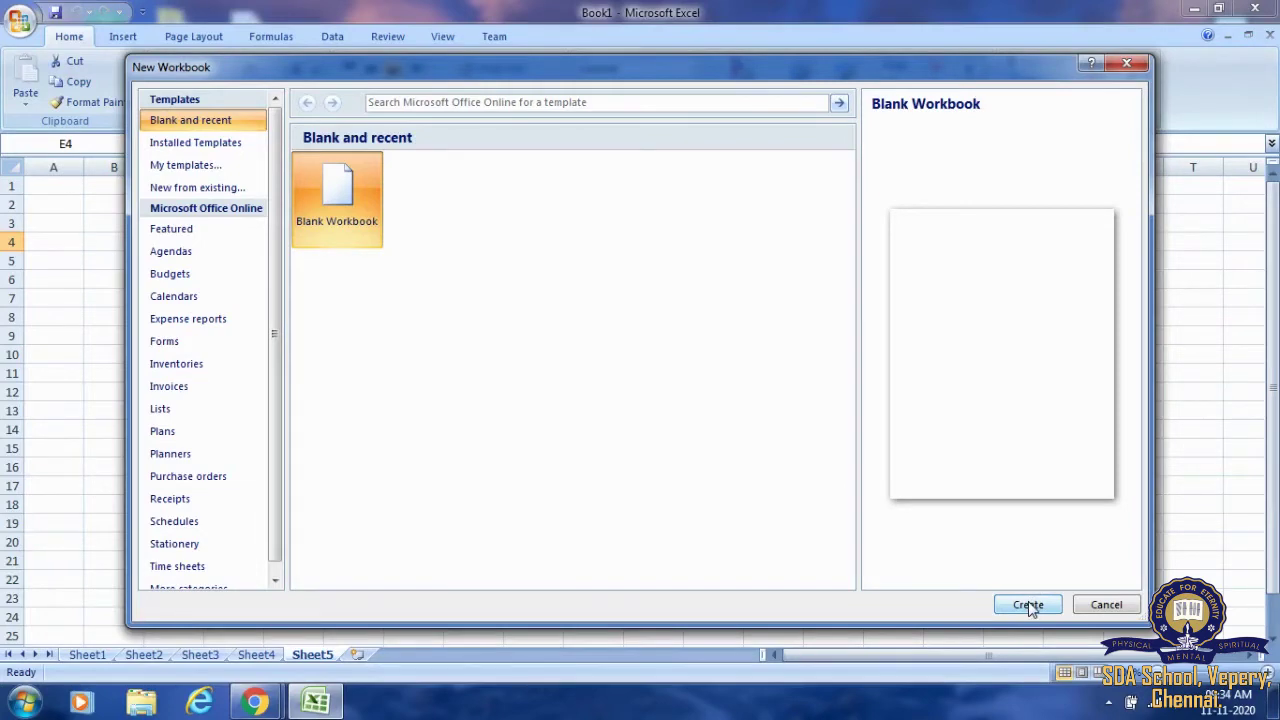
left_click(1107, 605)
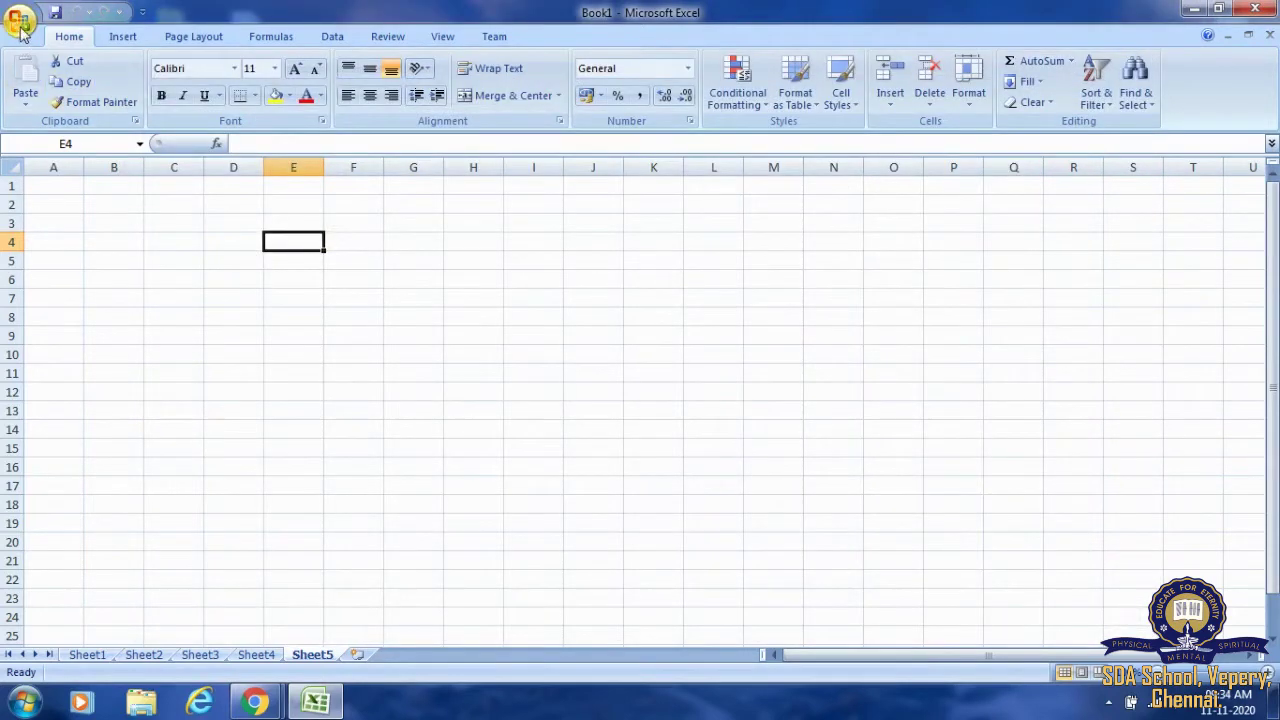
Create a new workbook from the Blank Workbook template
left_click(21, 24)
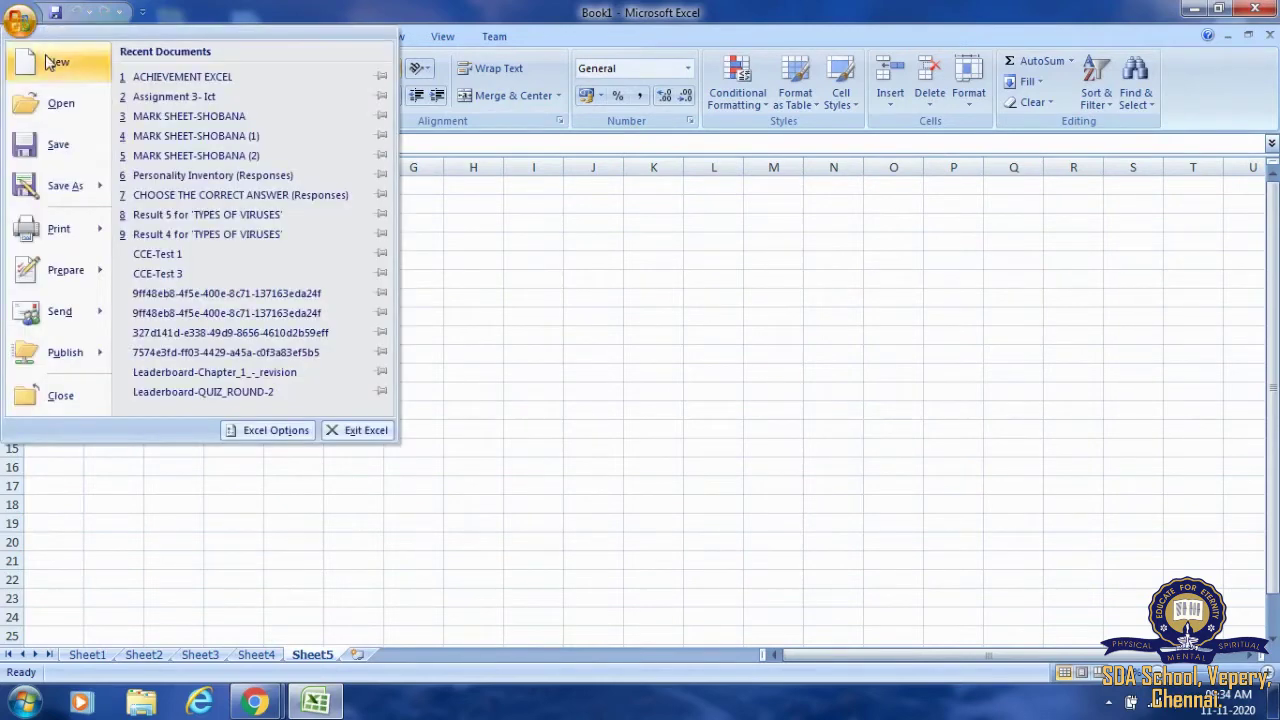
left_click(46, 62)
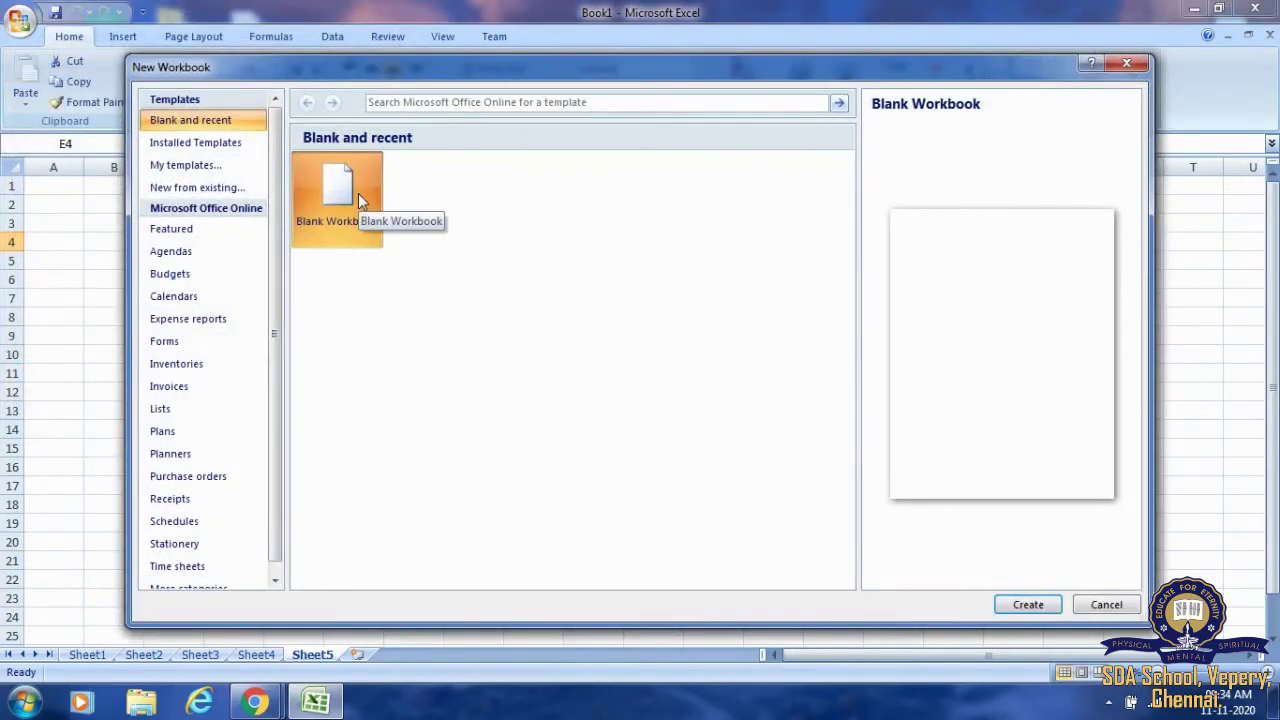
left_click(1028, 605)
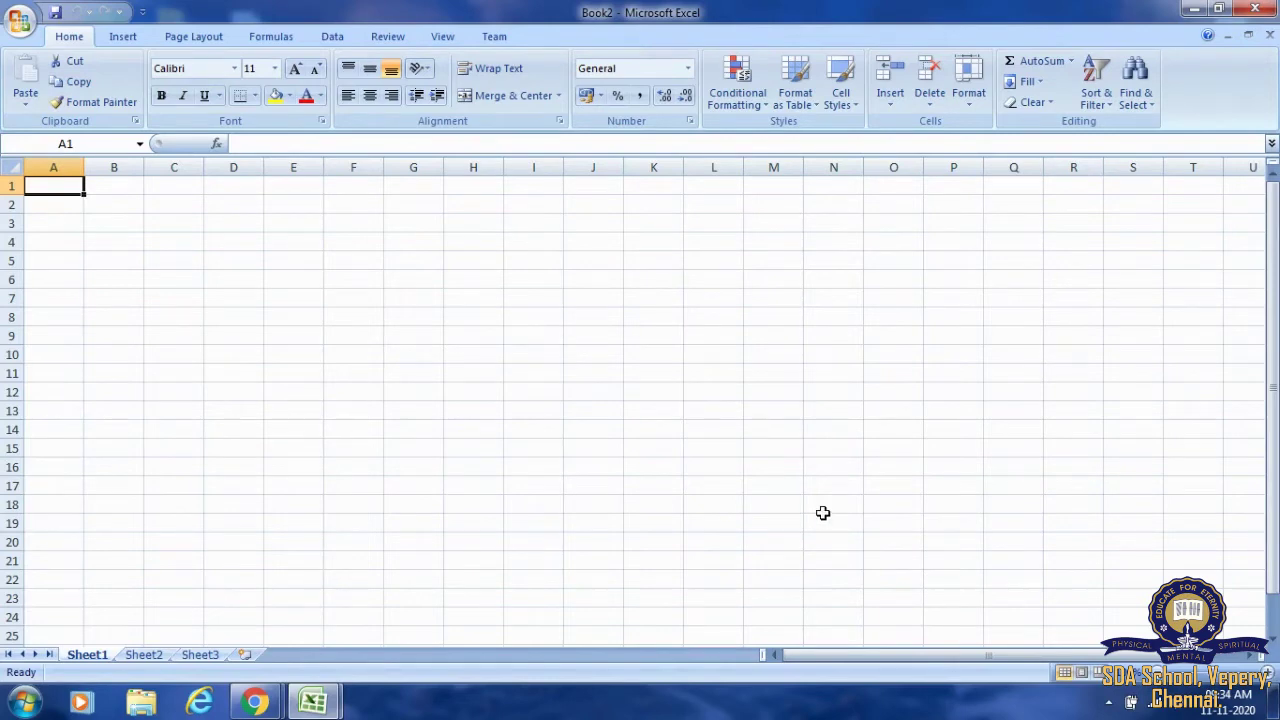
Enter "class" in cell A1 and "icse" in cell A2 on Sheet3 of Book1
left_click(328, 705)
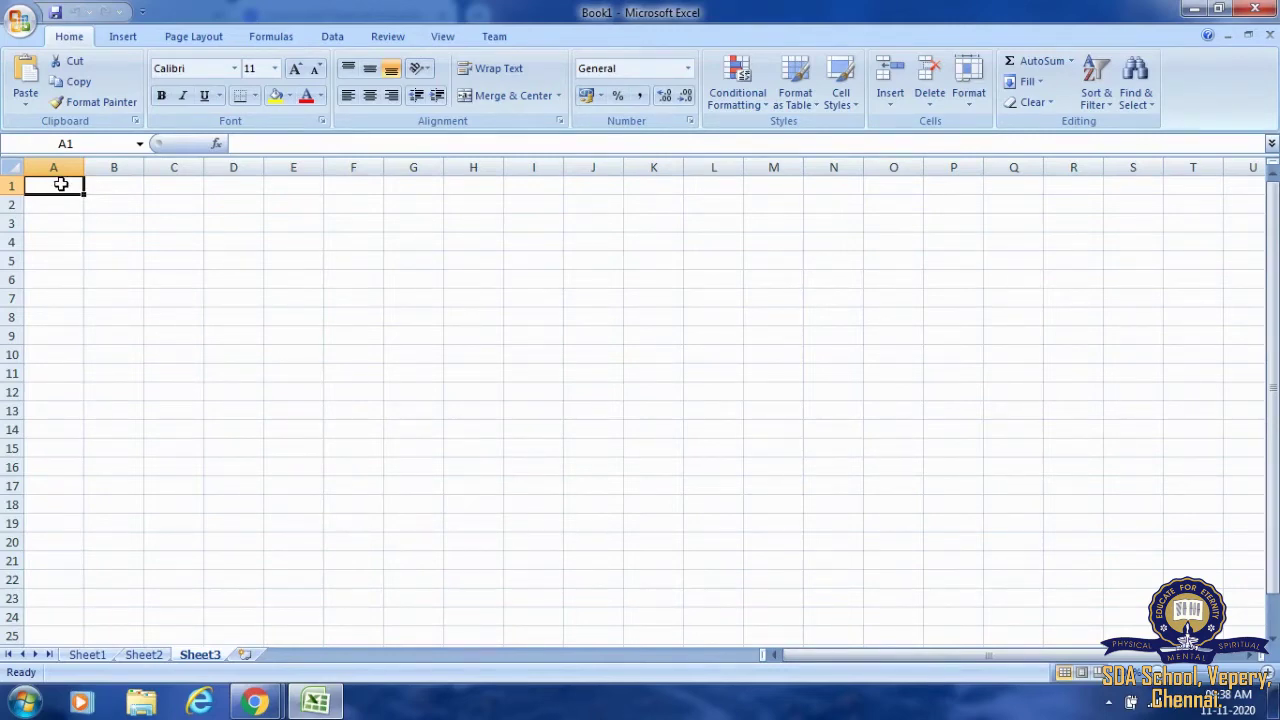
left_click(134, 197)
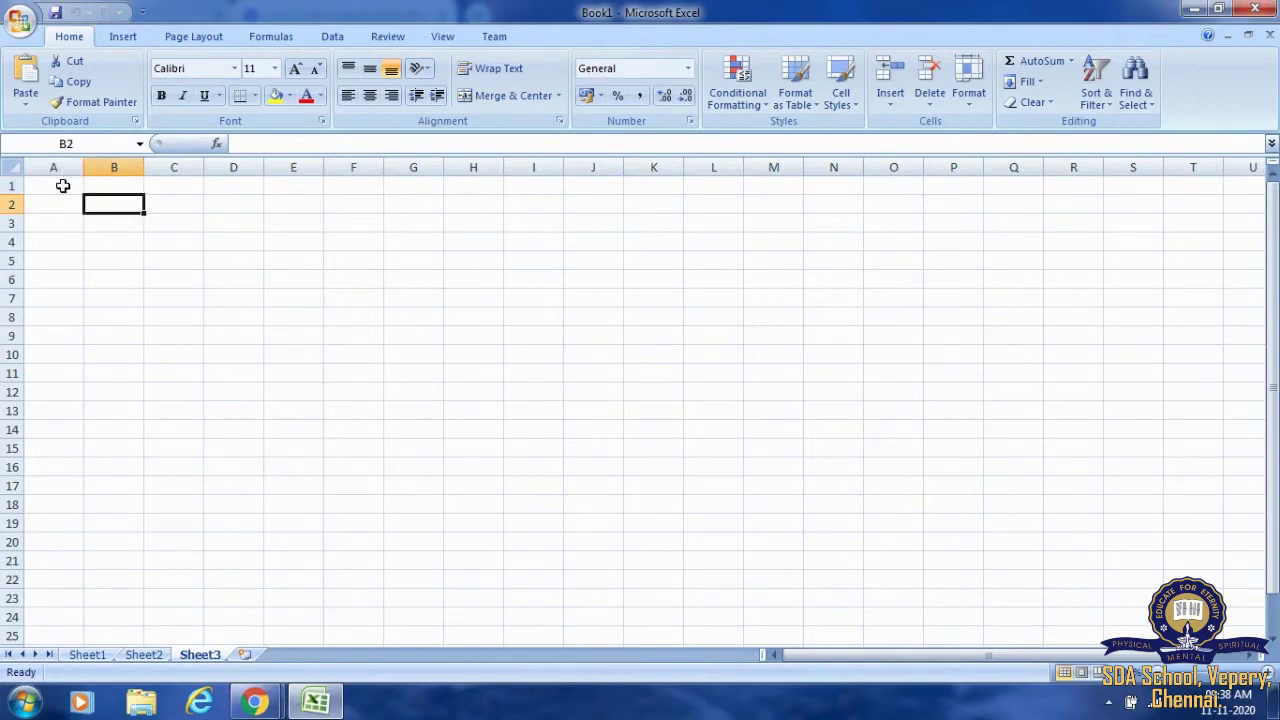
left_click(62, 186)
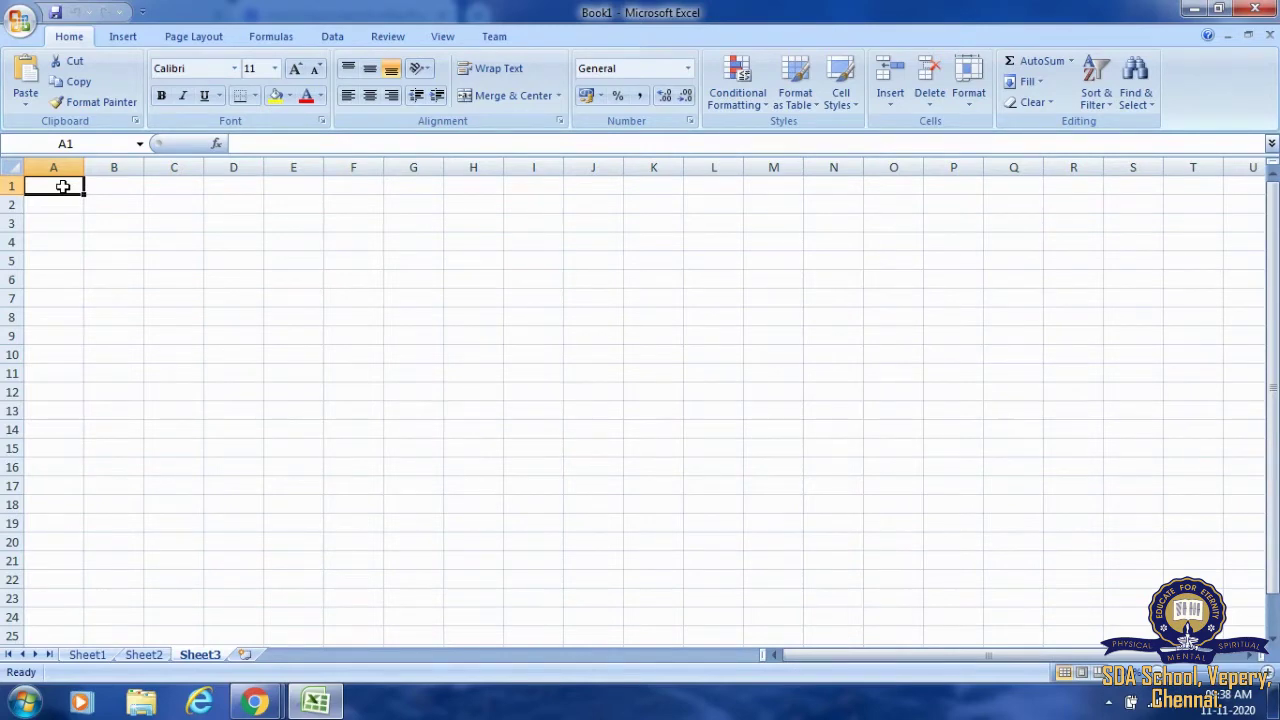
type("class")
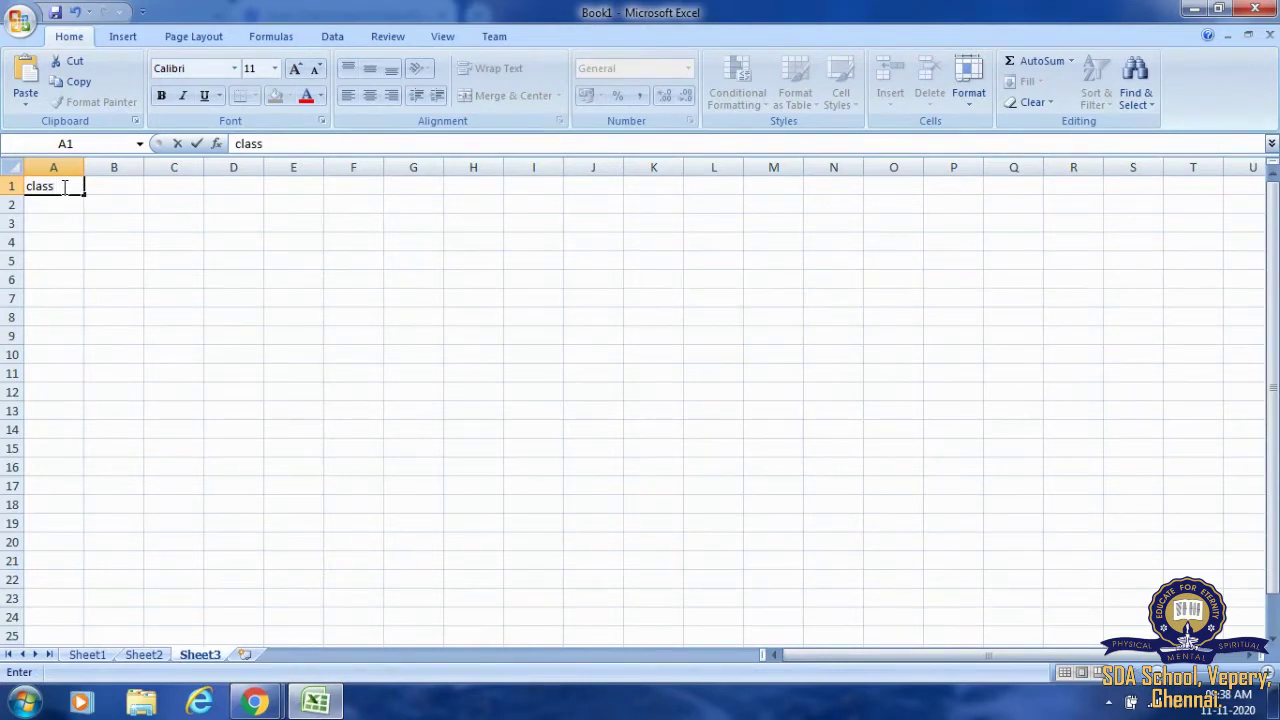
key("Return")
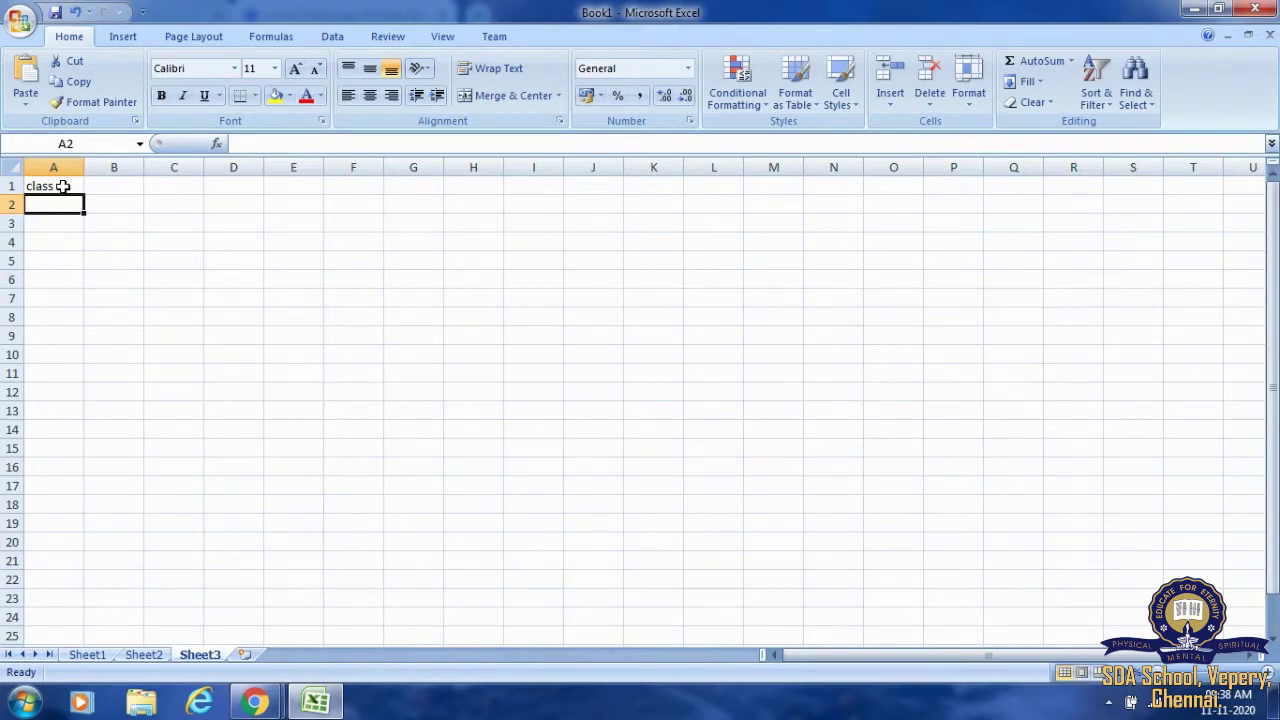
type("icse")
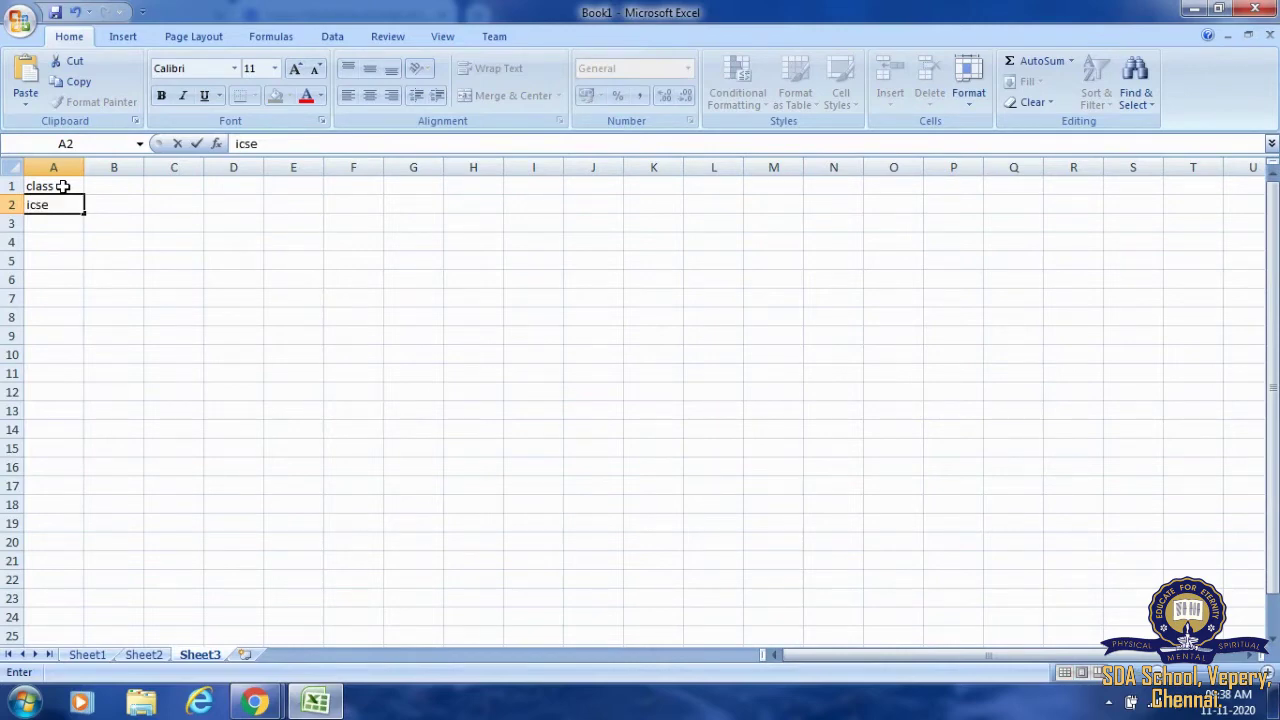
key("Return")
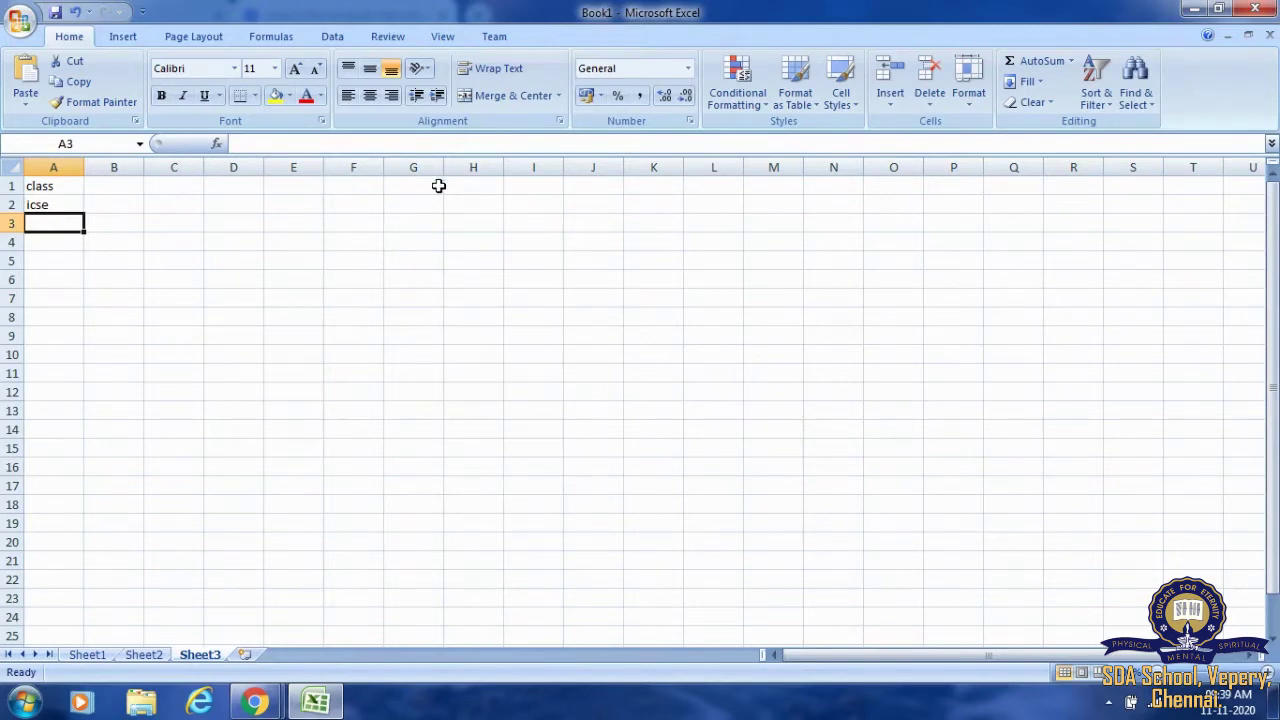
Fill cells C2 to C4 with three people's first names, one per row
left_click(175, 204)
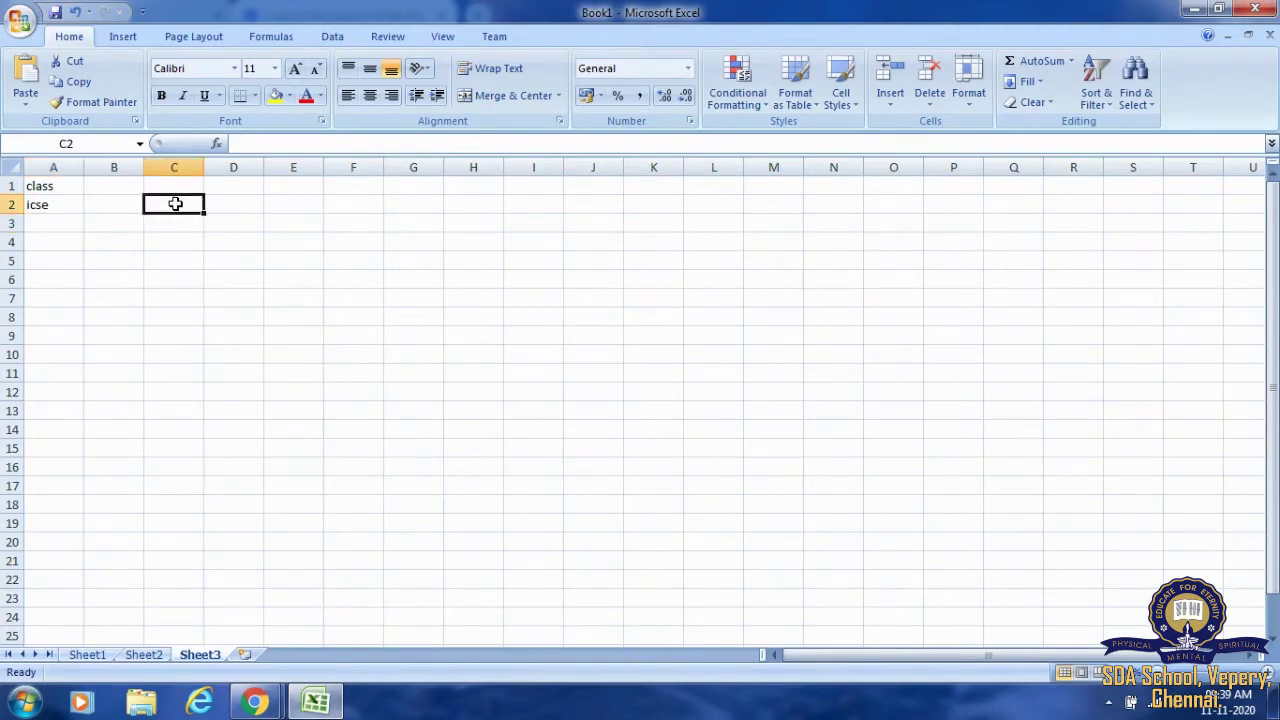
type("moni")
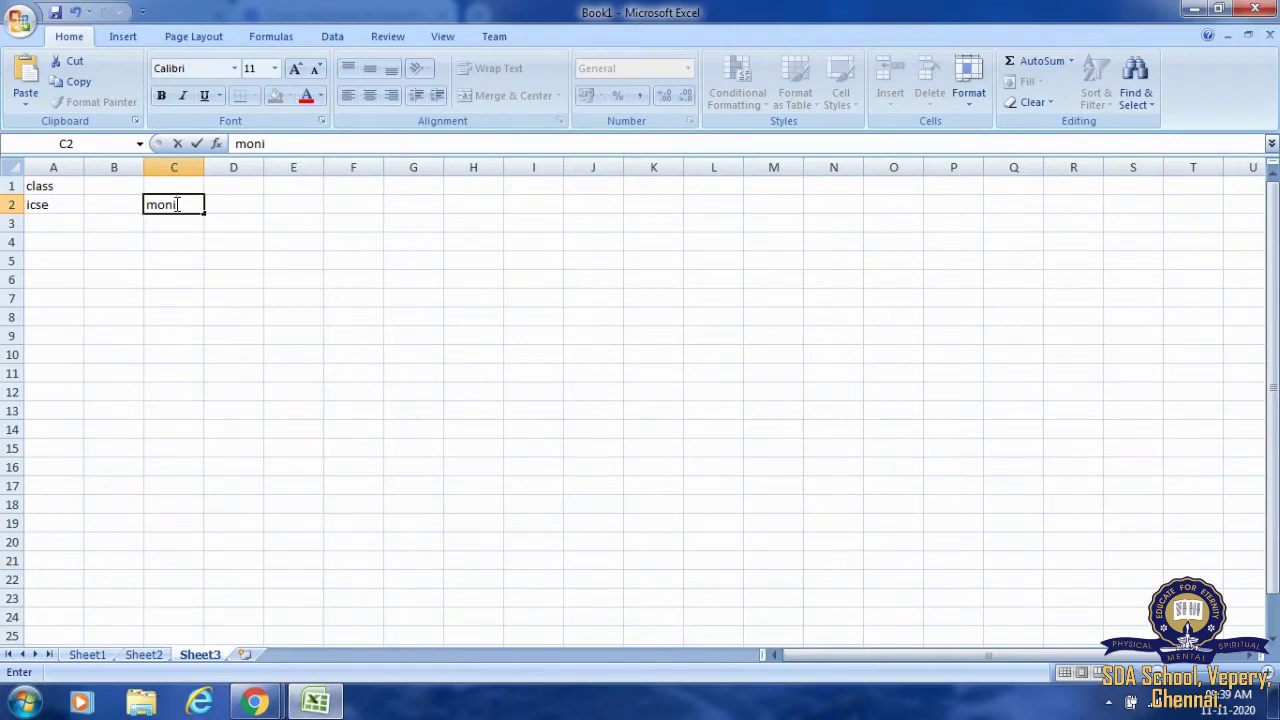
key("Return")
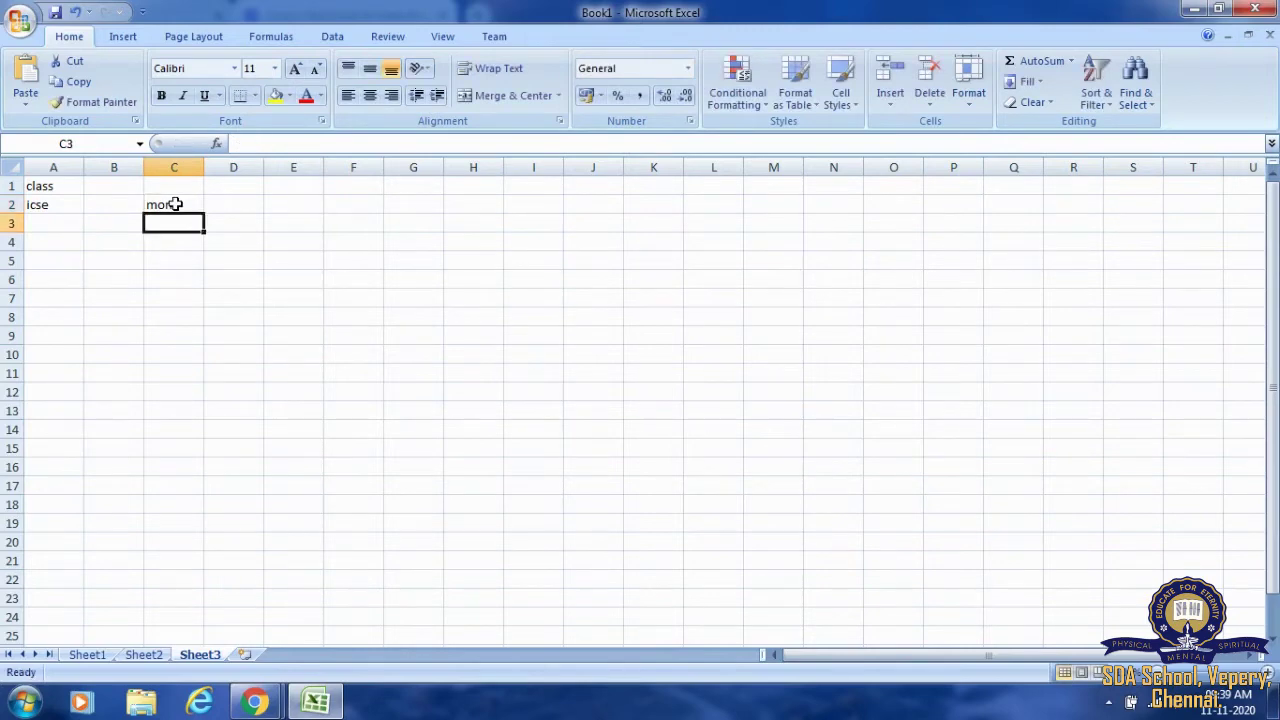
type("saran")
key("Return")
type("shobana")
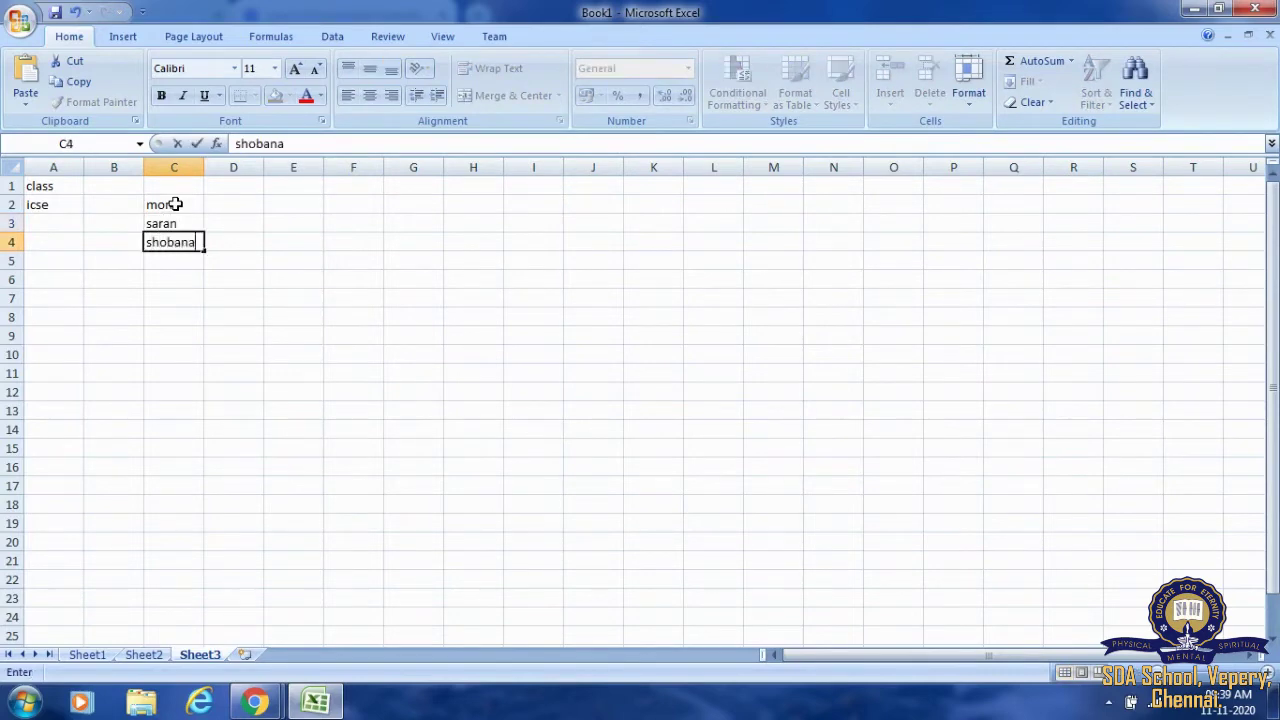
Enter the number 89 in cell D2, beside the first person's name
left_click(230, 204)
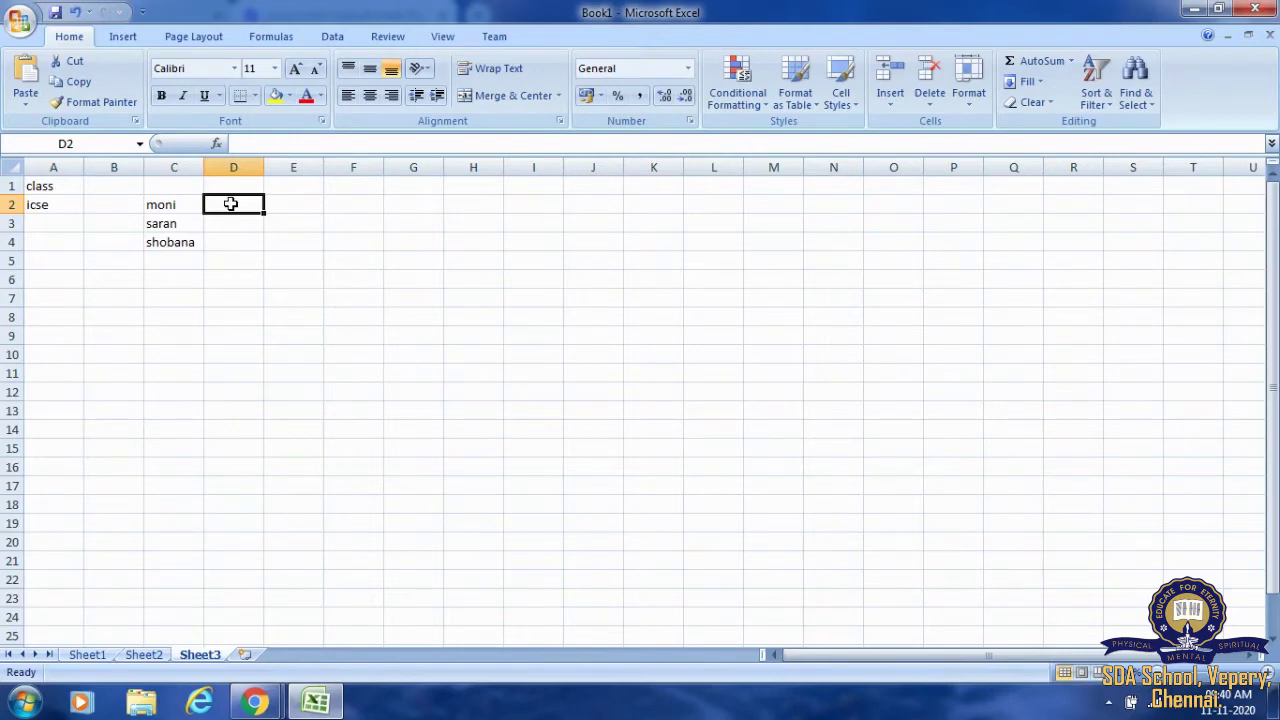
type("89")
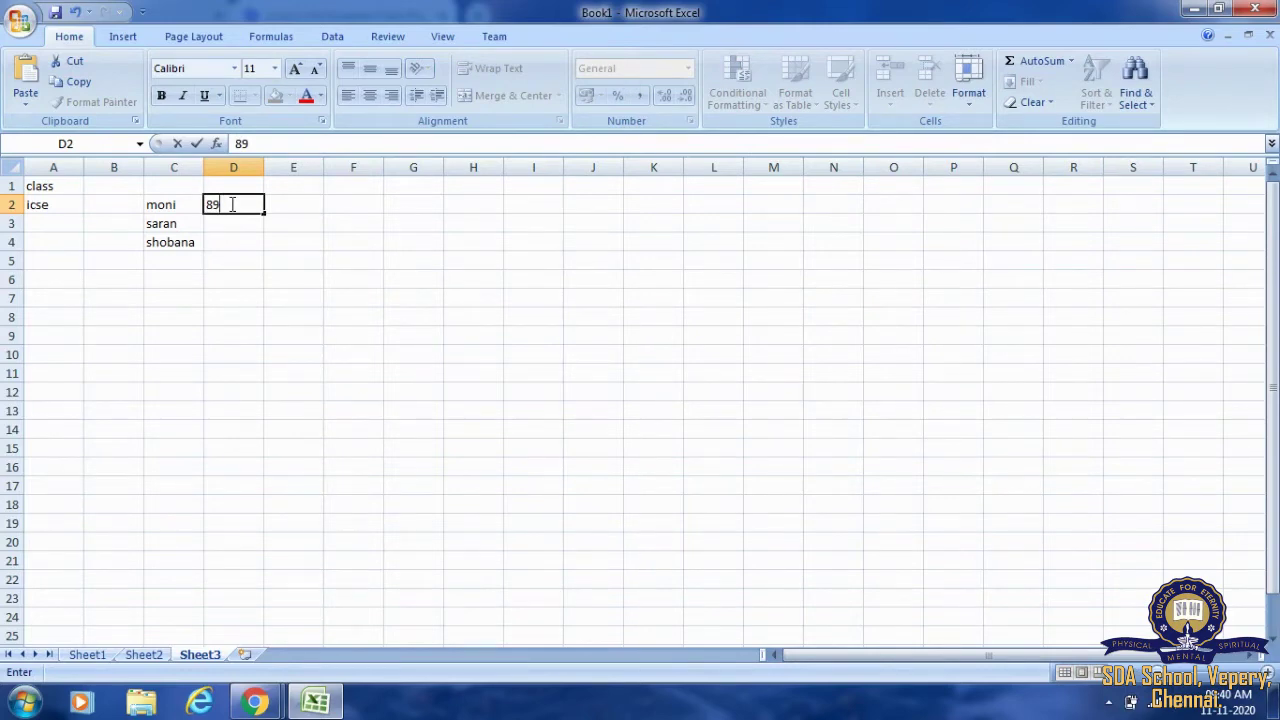
key("Tab")
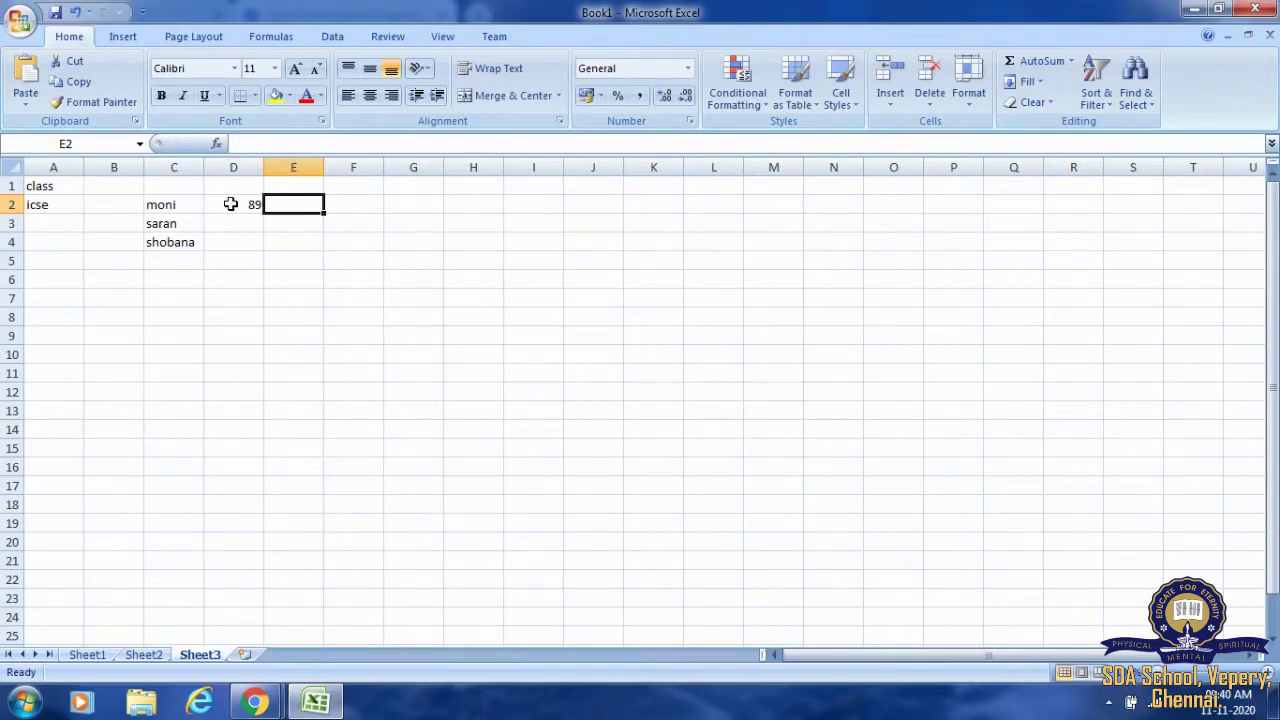
Enter the numbers 99 in cell E2 and 90 in cell F2, continuing the first person's row
type("99")
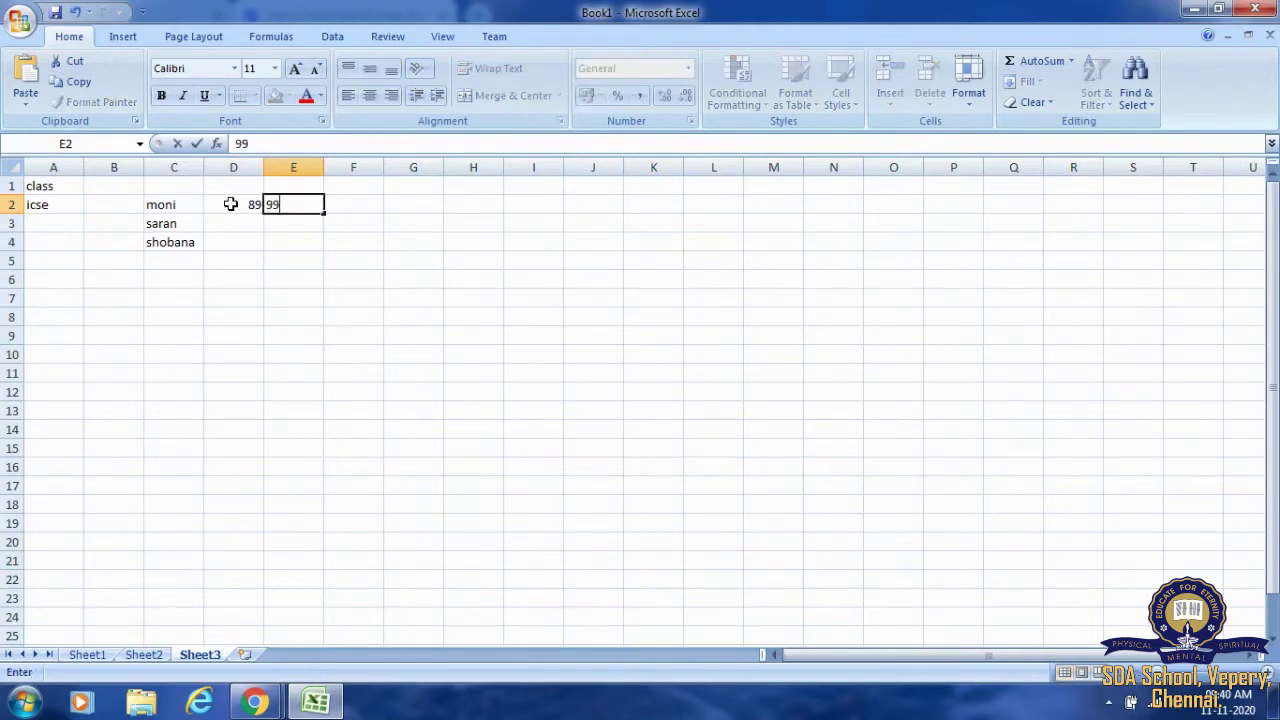
key("Tab")
type("90")
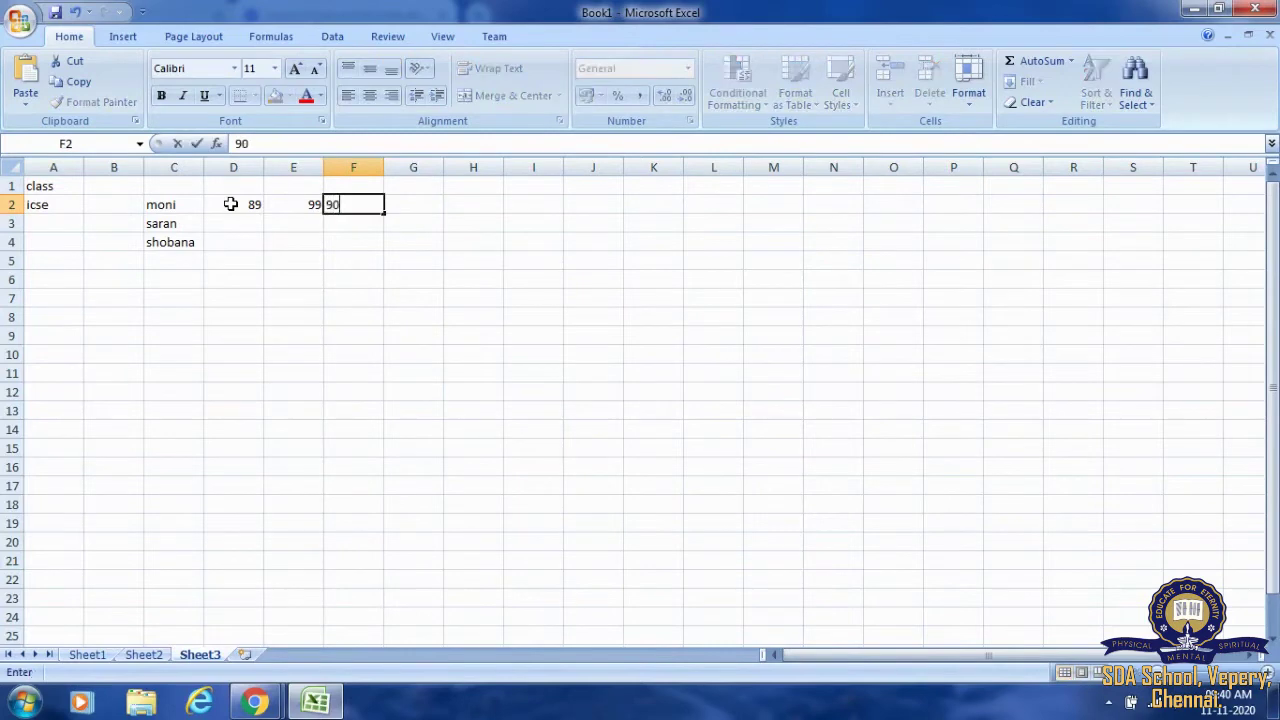
left_click(292, 217)
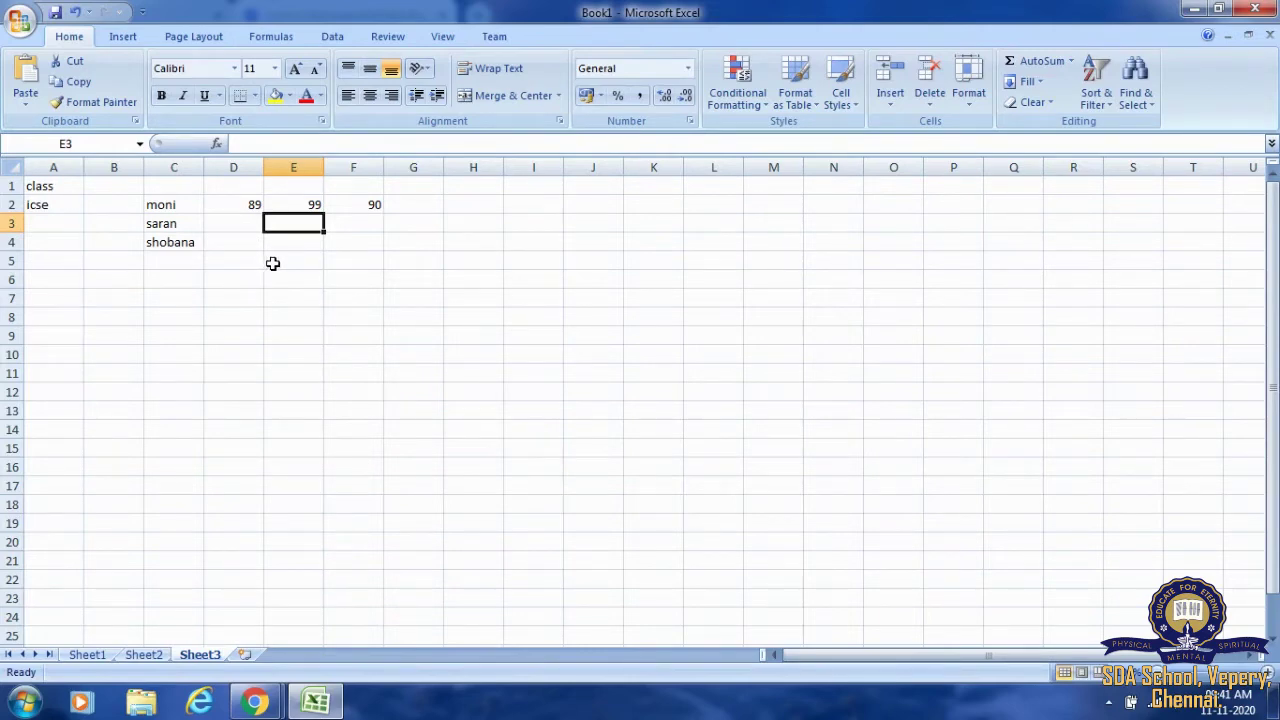
Enter a lone equals sign (=) in cell E5, removing any cell reference picked up after it
left_click(278, 261)
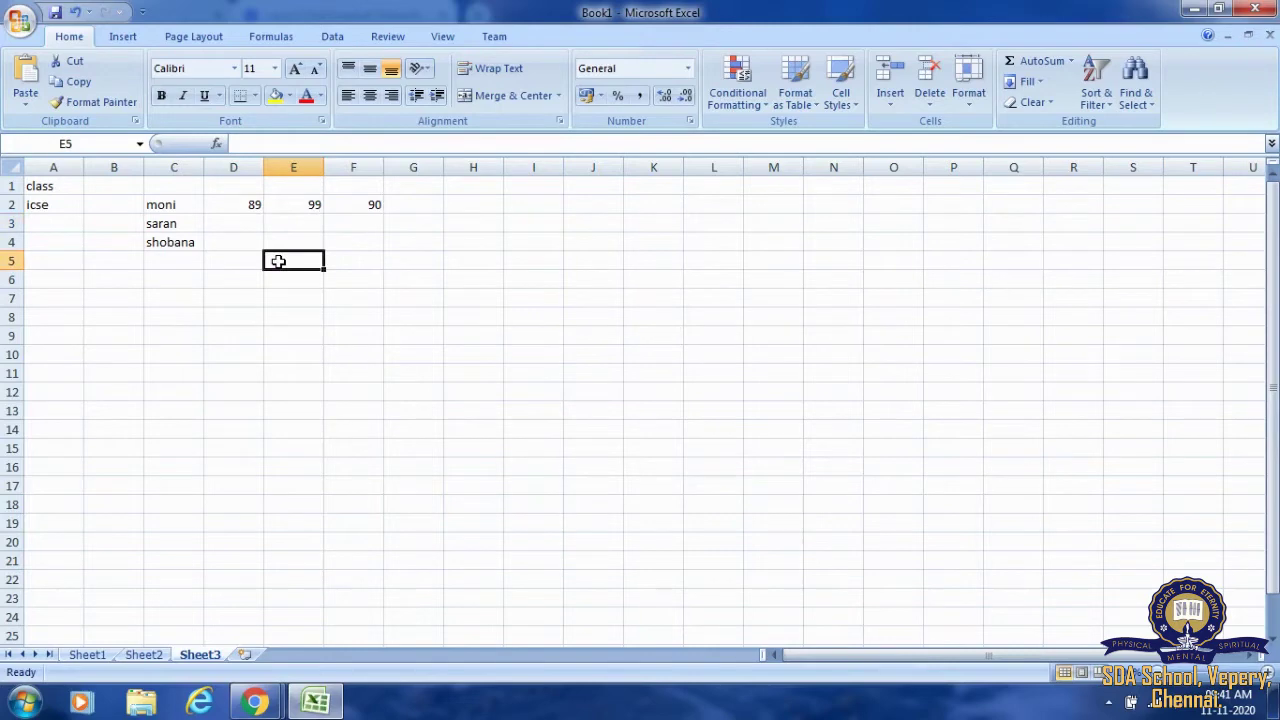
type("=")
key("Down")
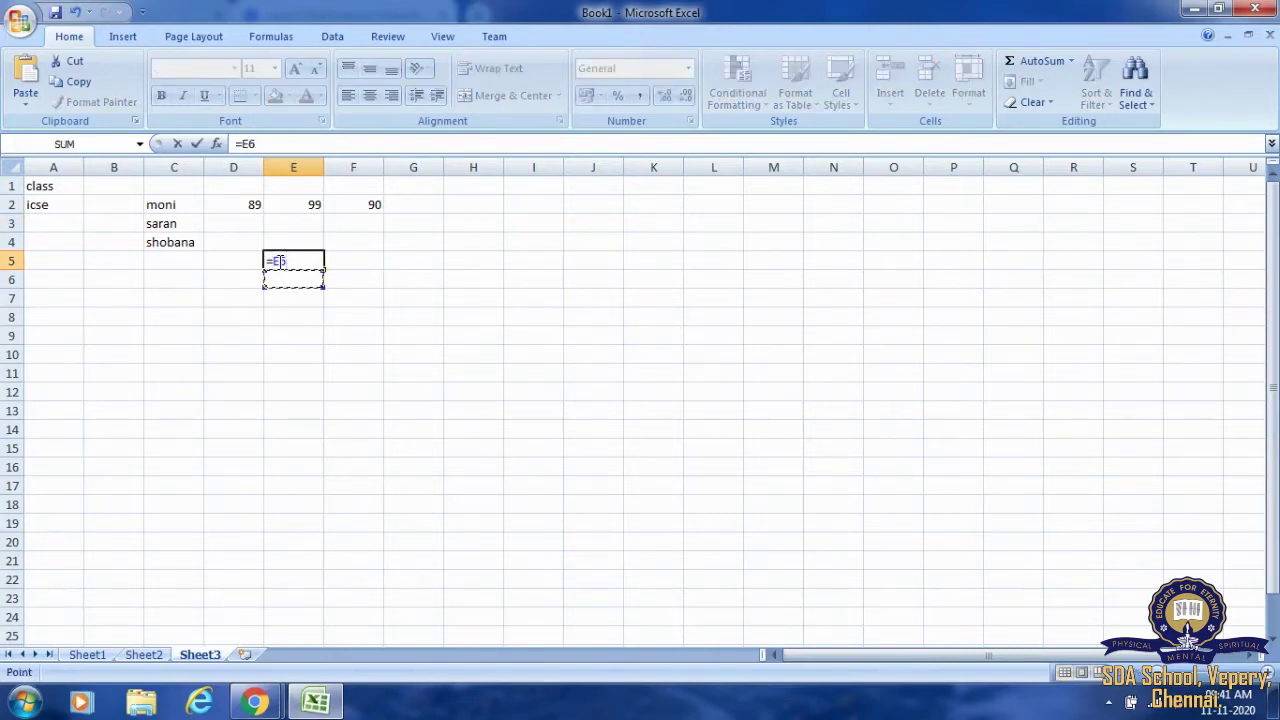
left_click(334, 256)
left_click(302, 277)
key("BackSpace")
key("BackSpace")
key("Return")
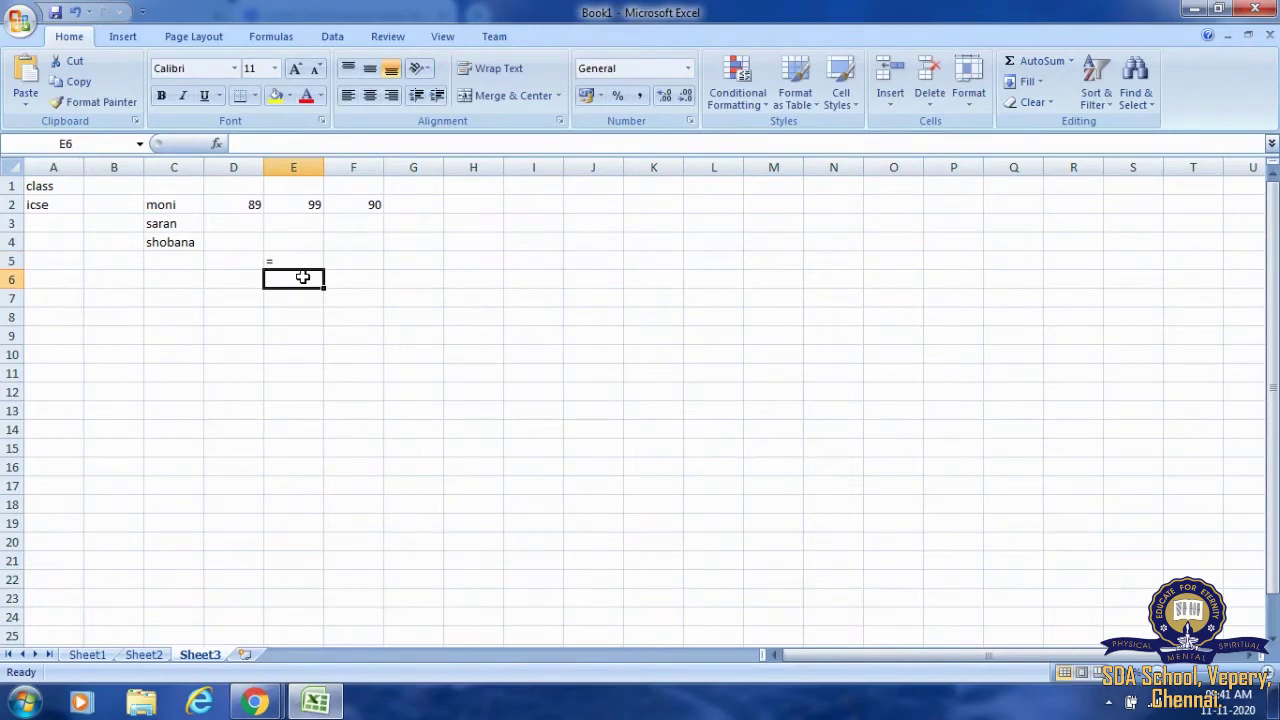
Enter the symbol $ in cell E6 and the symbol * in cell E7
type("$")
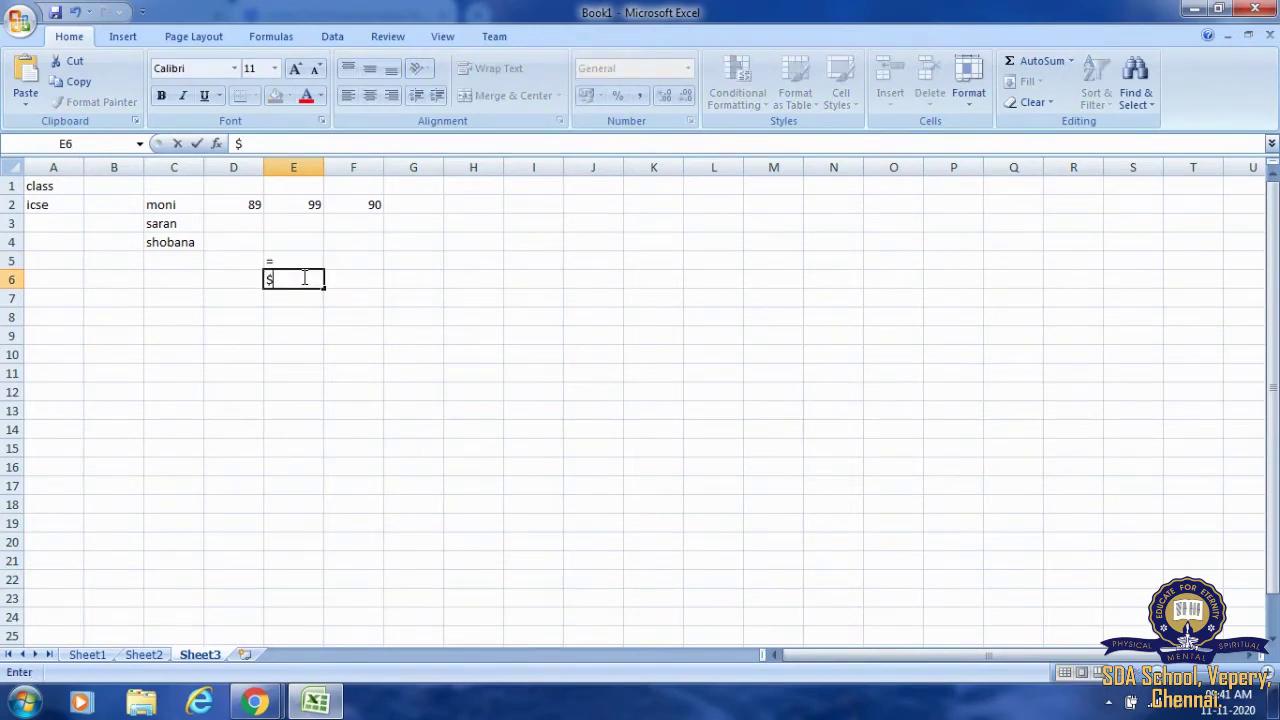
key("Return")
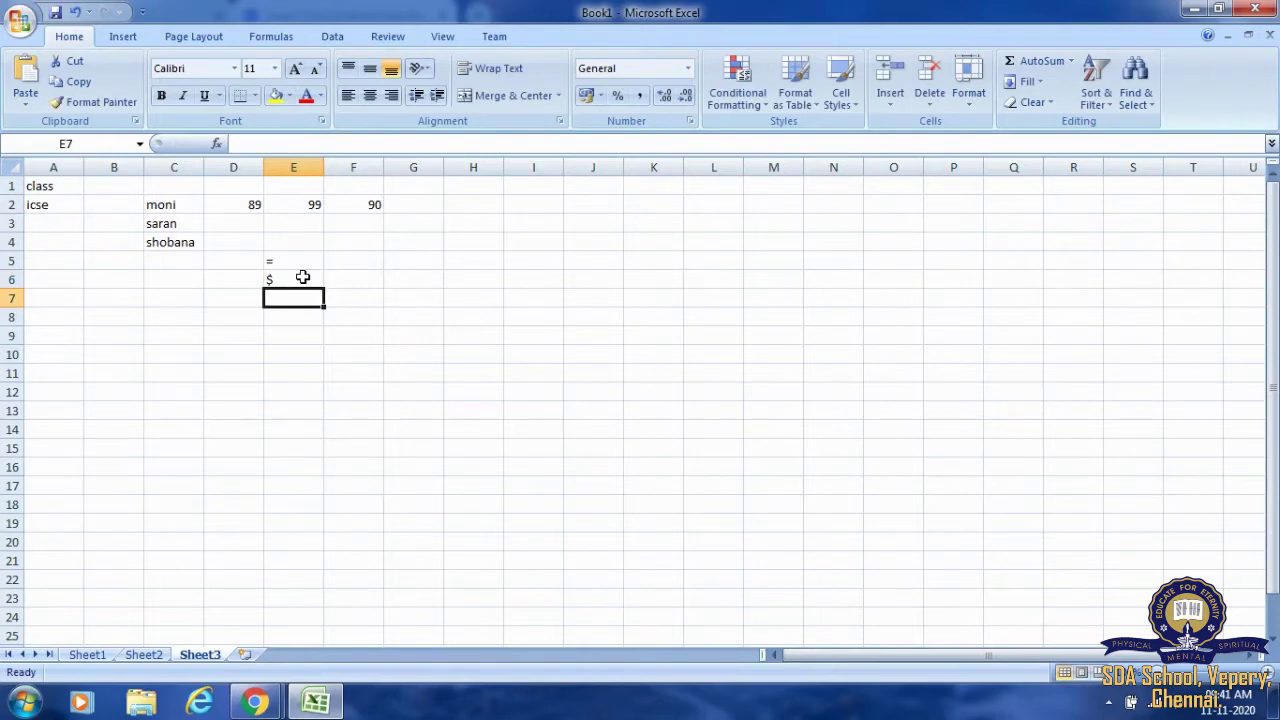
type("*")
key("Return")
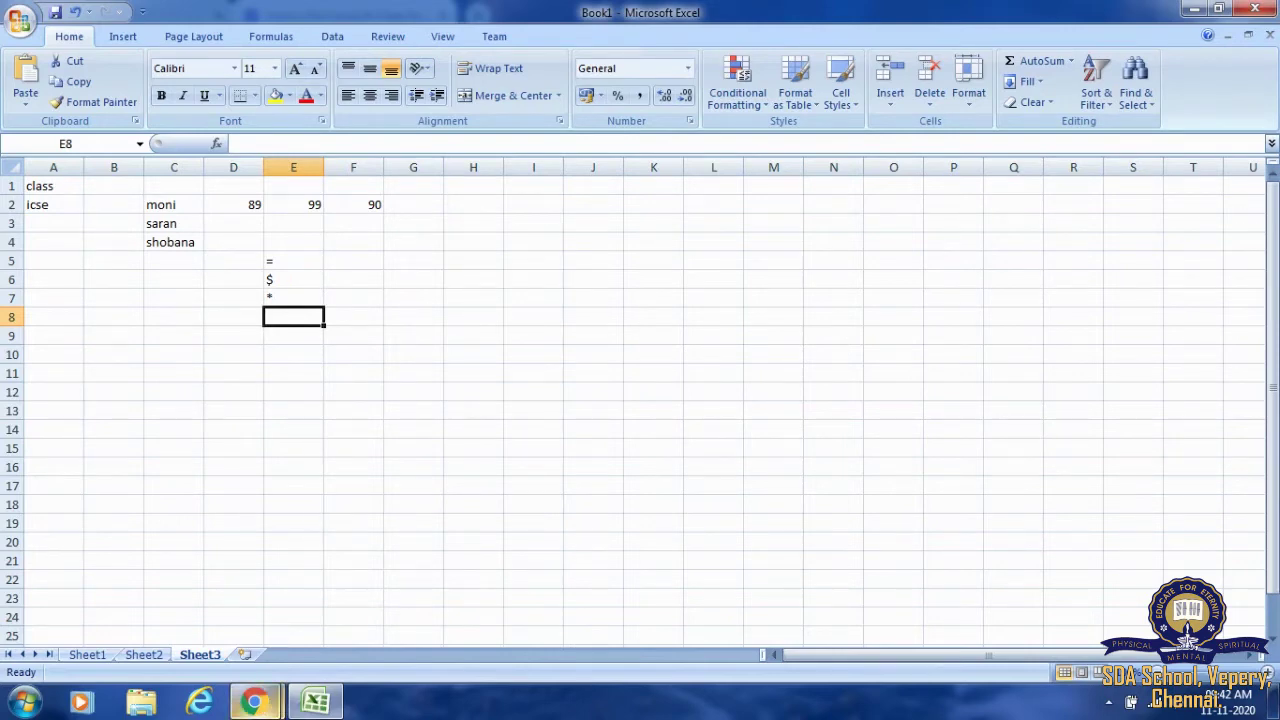
mouse_move(255, 703)
left_click(324, 639)
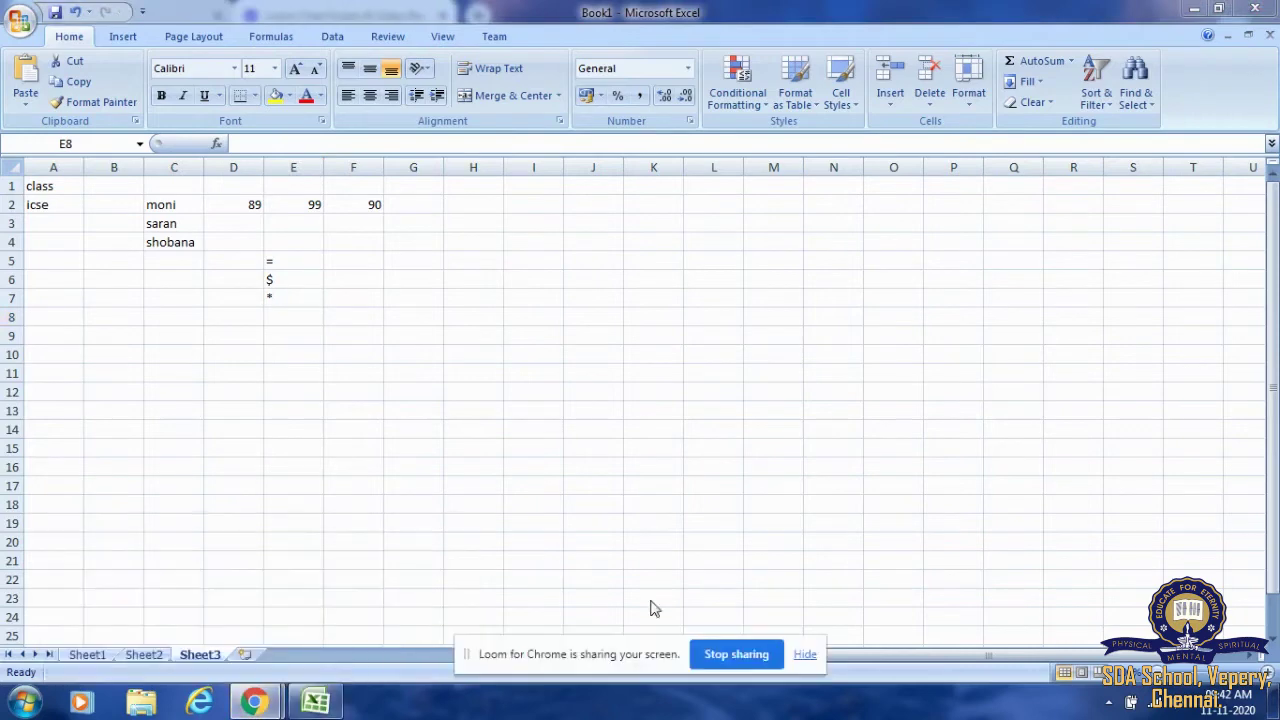
left_click(705, 651)
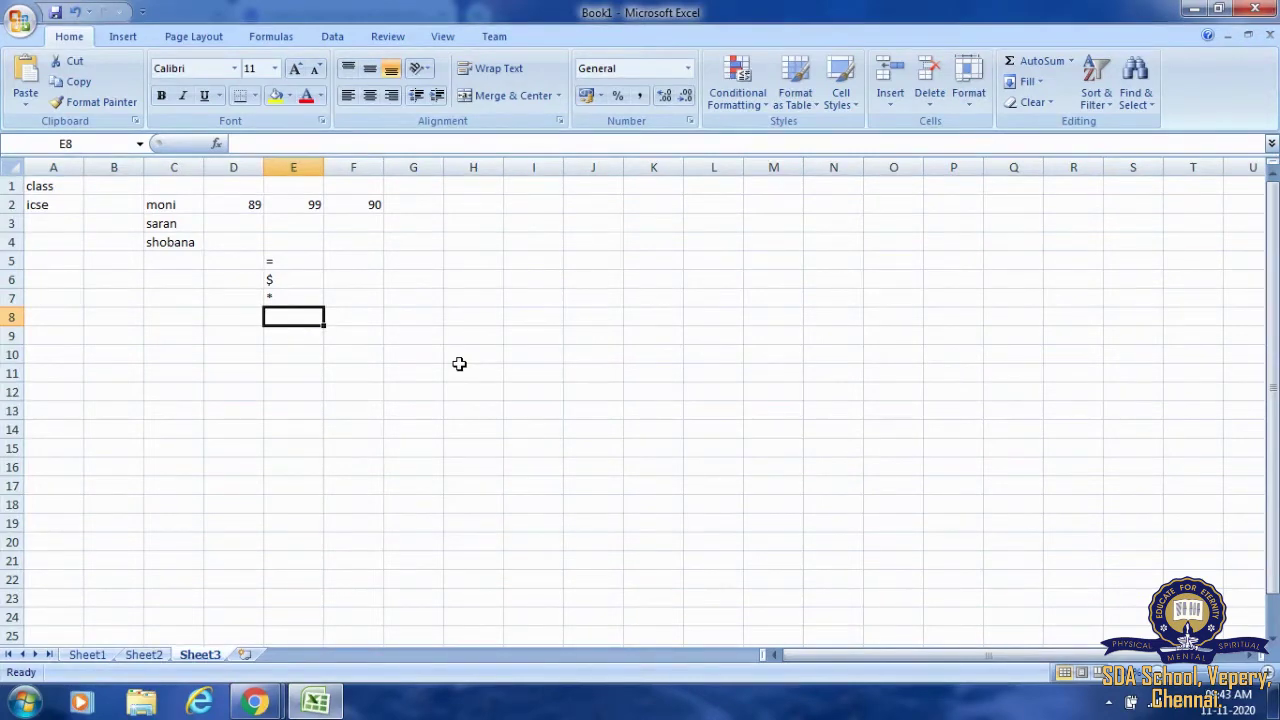
left_click(424, 242)
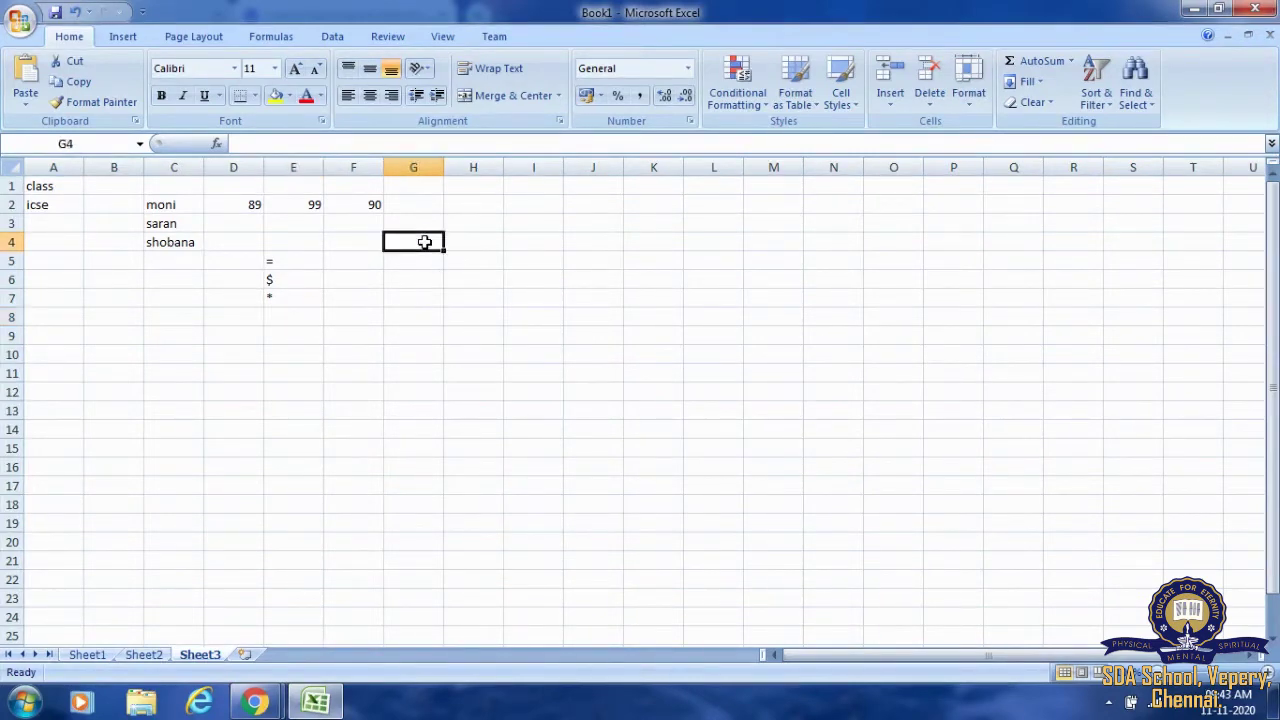
type("=")
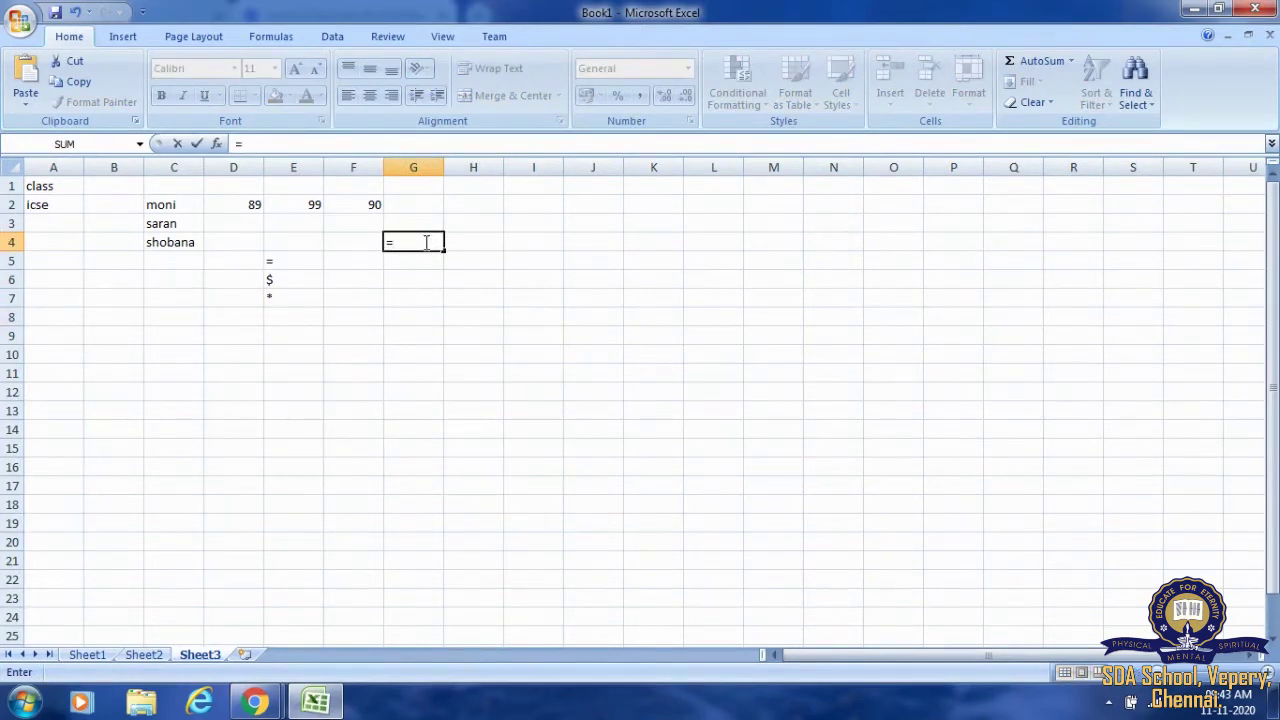
key("BackSpace")
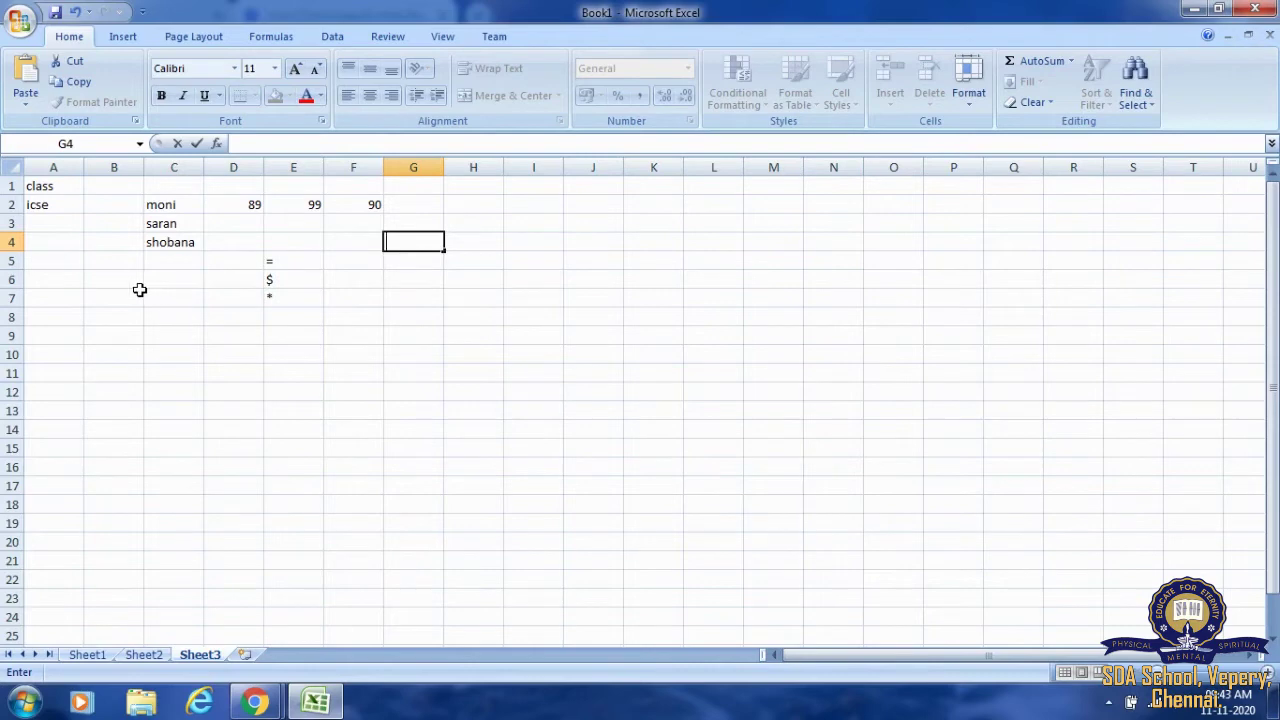
Replace the text in cell A1 with "computer" by overwriting the whole entry
left_click(61, 186)
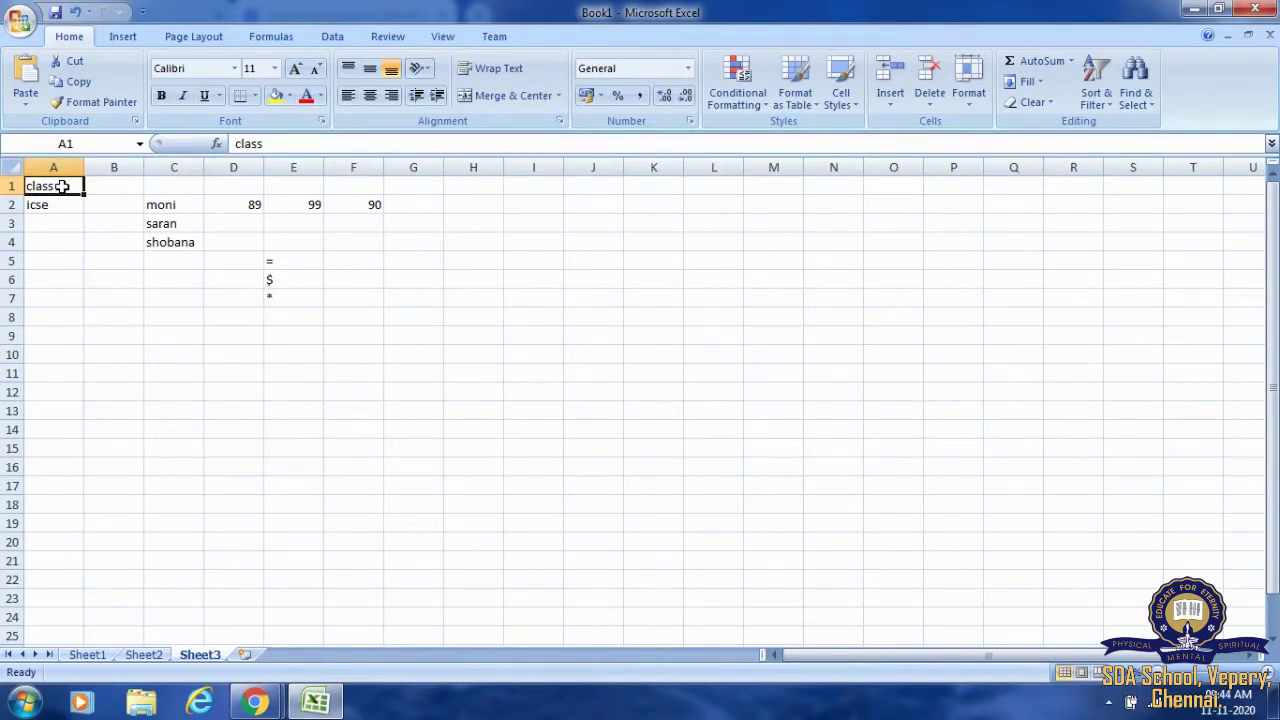
type("c")
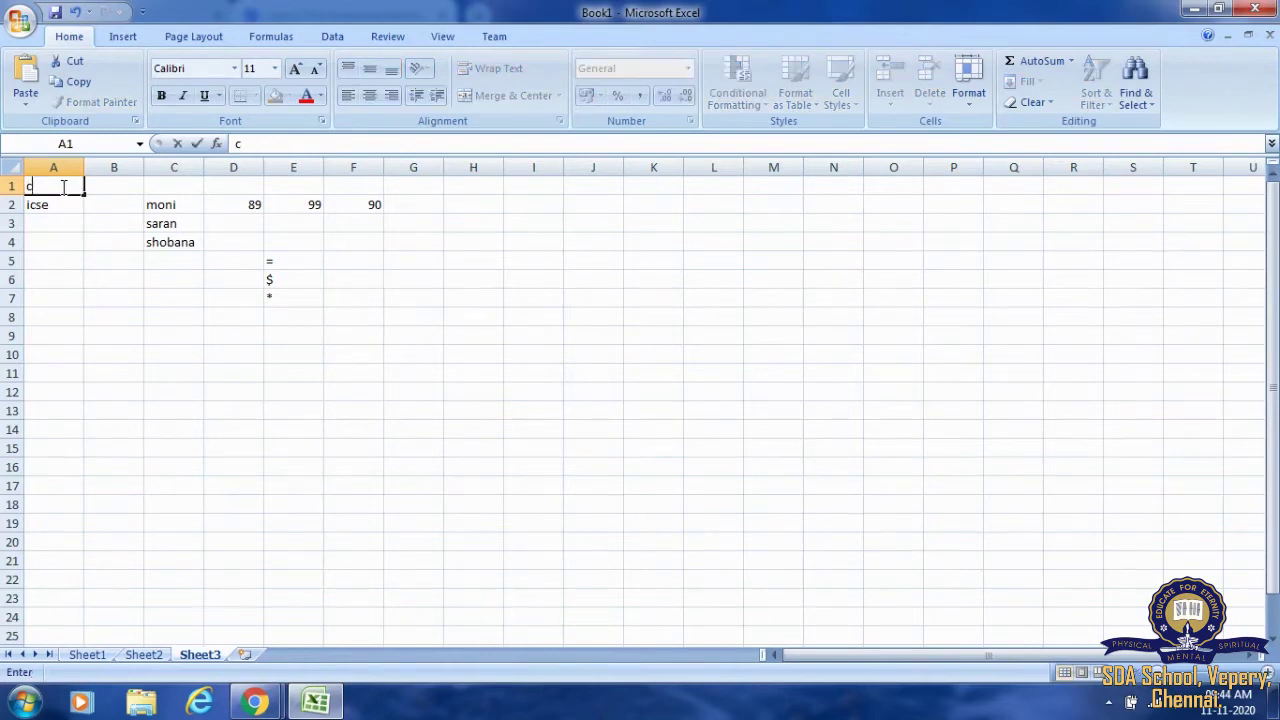
type("omputer")
key("Return")
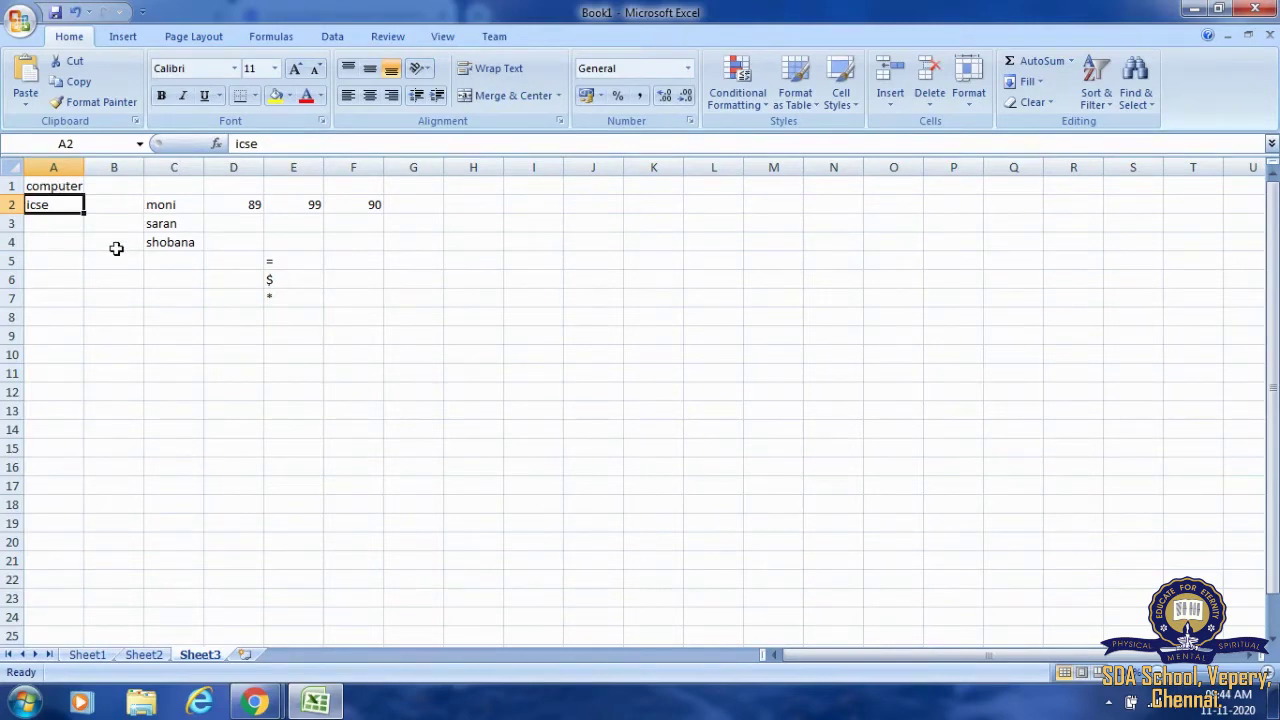
left_click(104, 188)
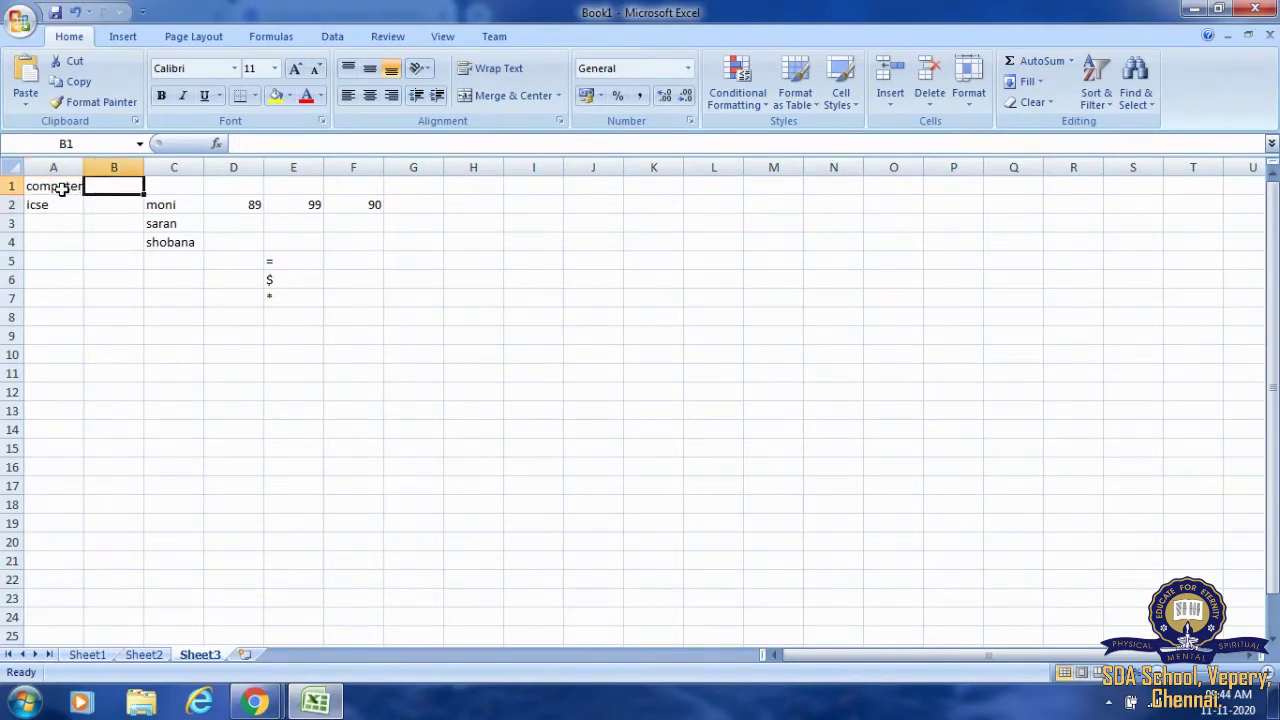
left_click(61, 189)
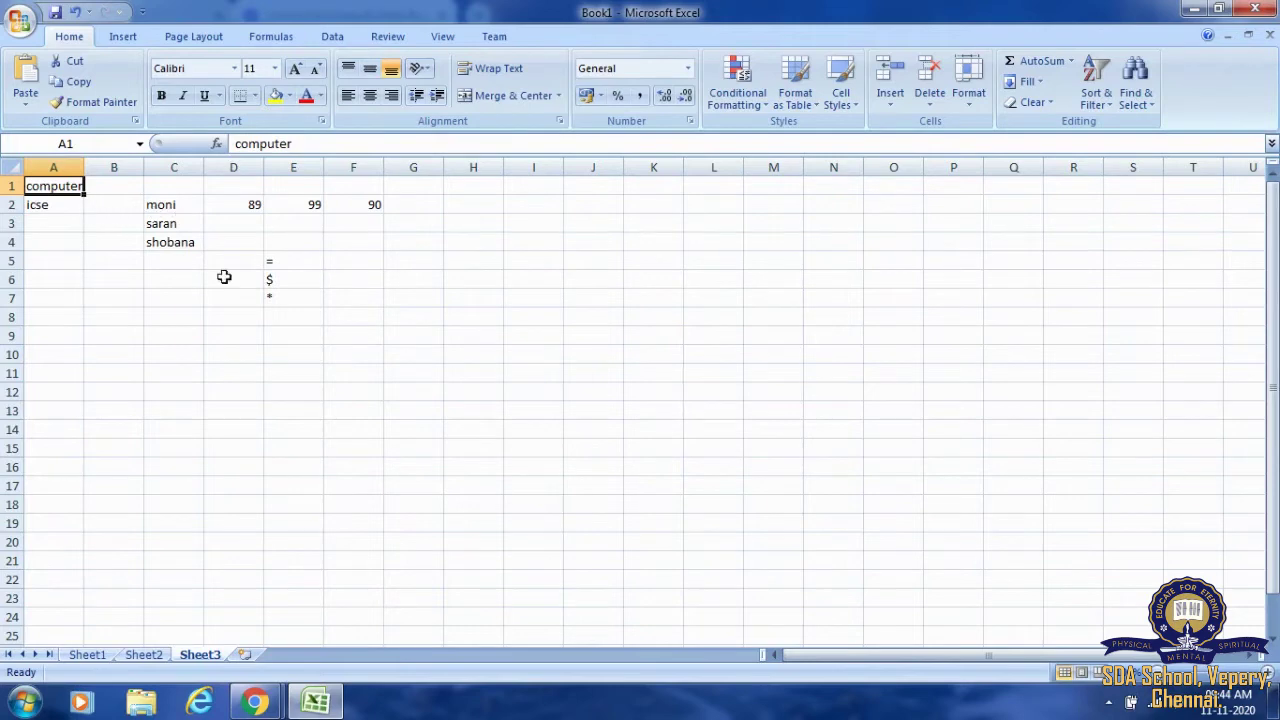
Edit the text in cell A2 so its first letter is capitalized, making it "Icse"
double_click(59, 206)
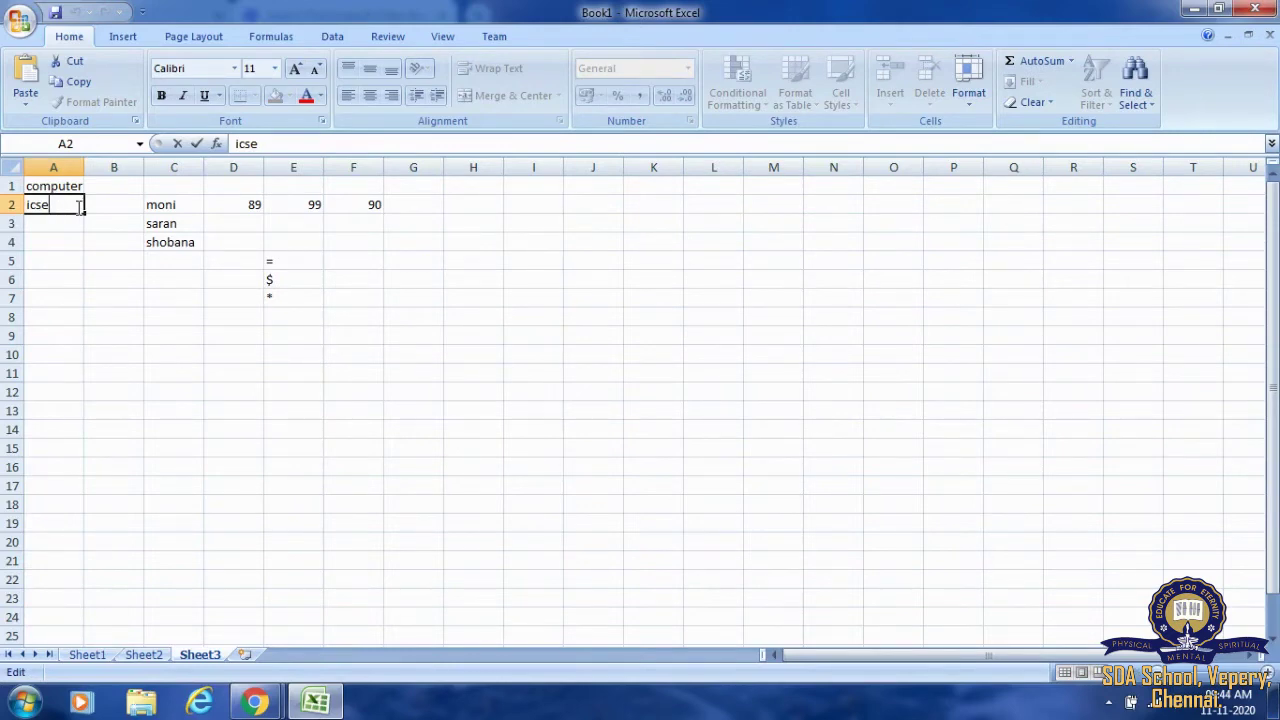
key("Left")
key("Left")
key("Left")
key("BackSpace")
type("I")
key("Return")
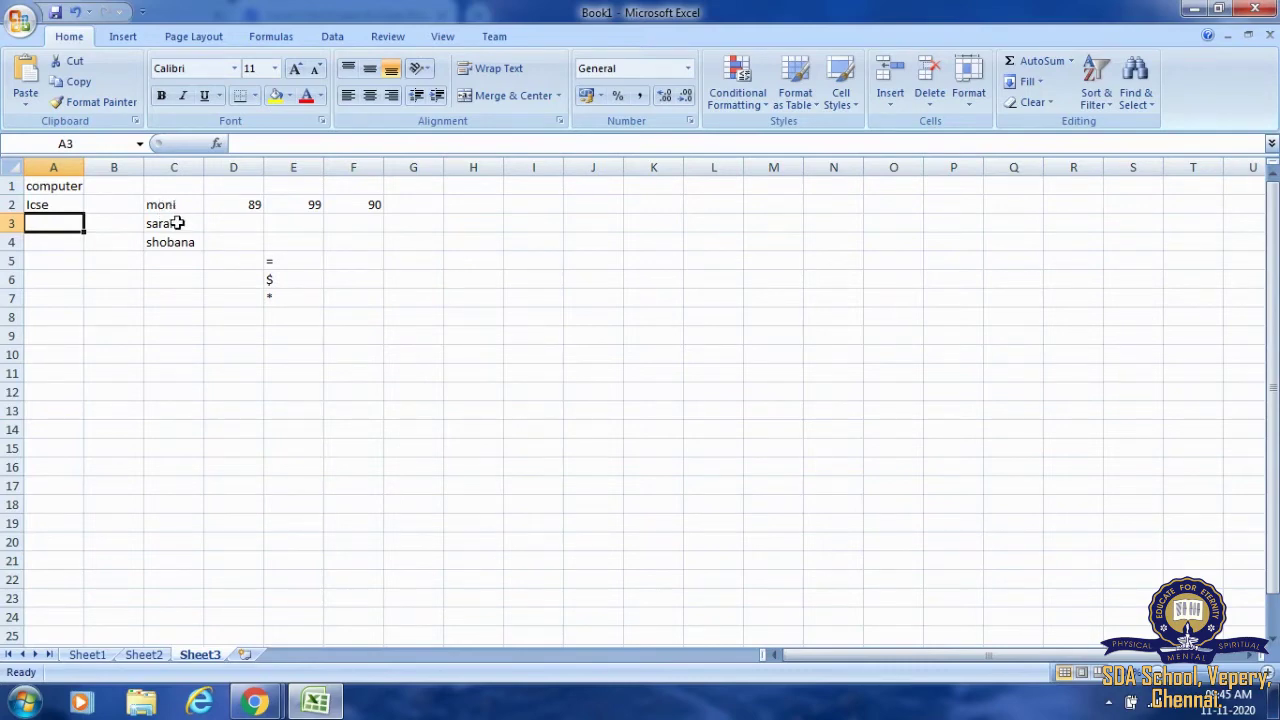
Overwrite the shortened first name in cell C3 with the person's full first name
left_click(176, 223)
double_click(176, 223)
type("saranya")
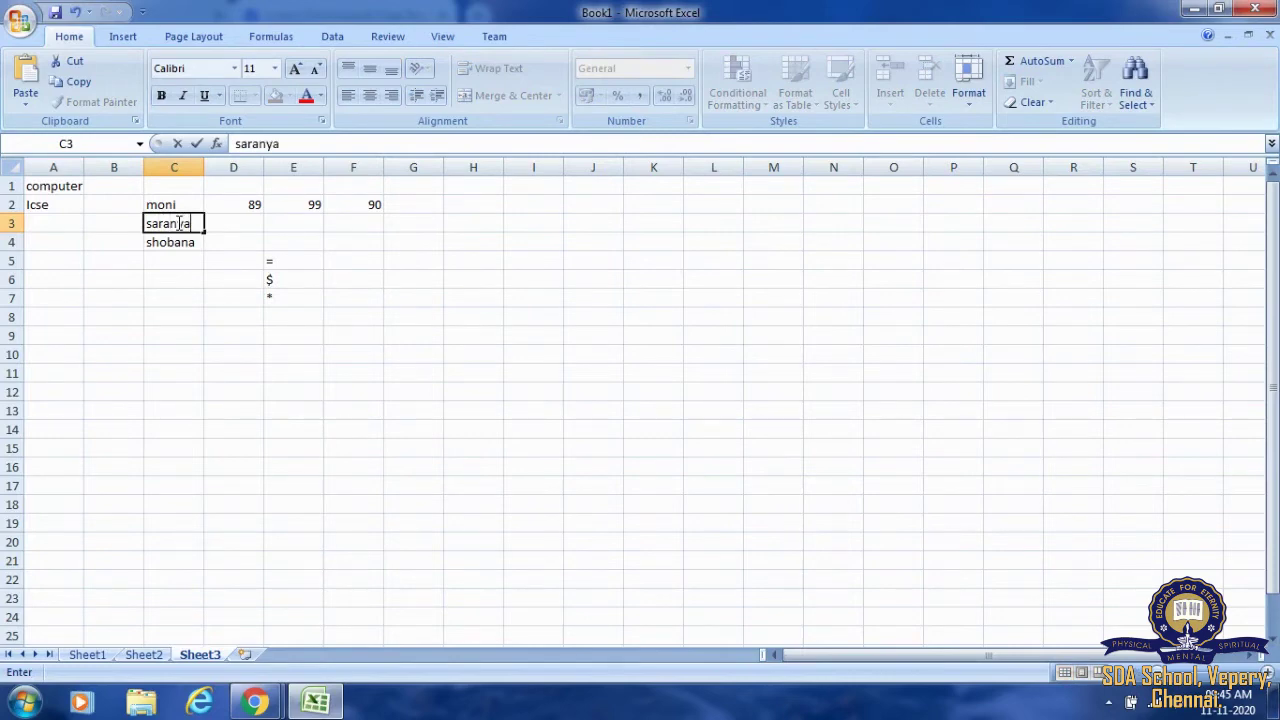
key("Return")
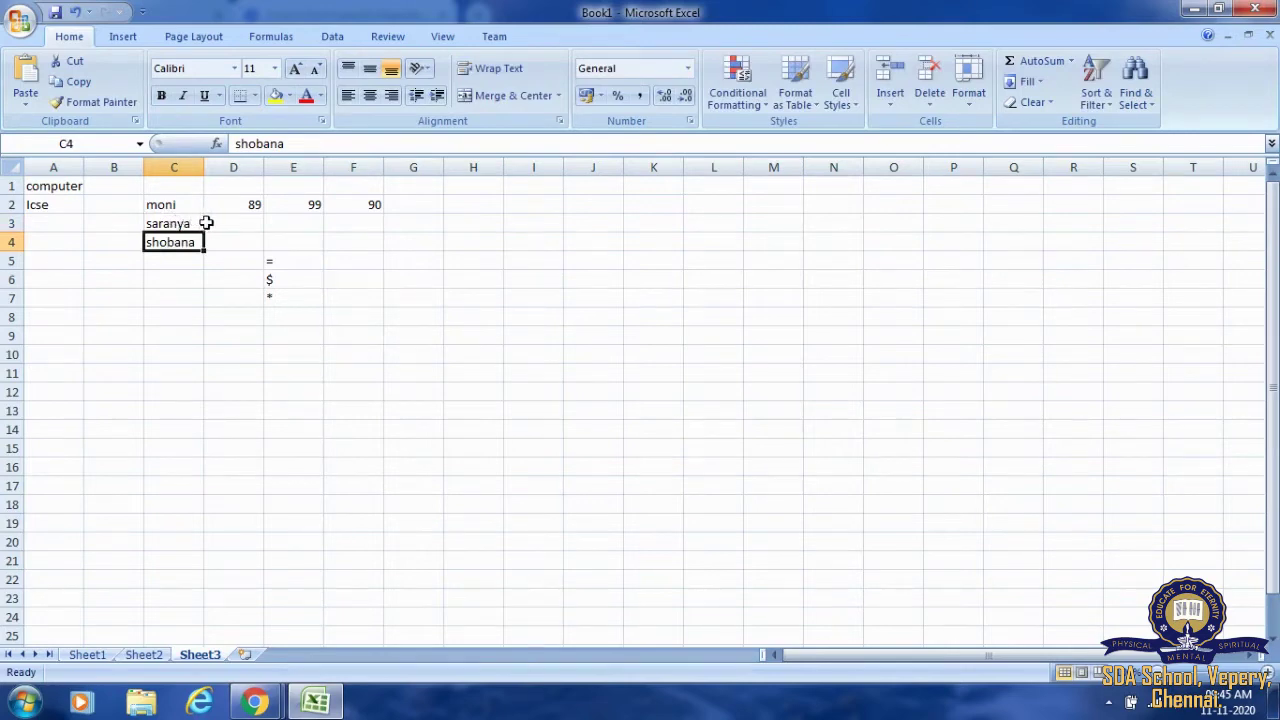
Edit the existing entry in cell C2, appending the missing letters to complete the person's first name
double_click(190, 206)
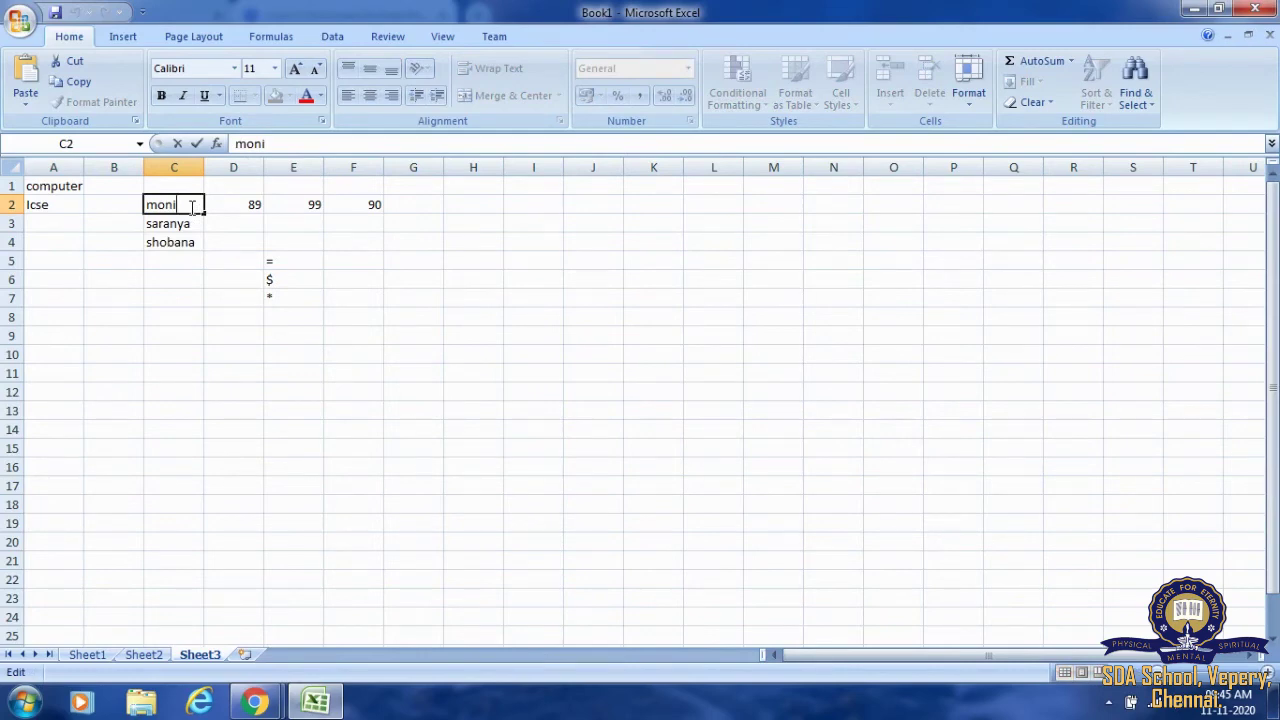
type("sha")
key("Return")
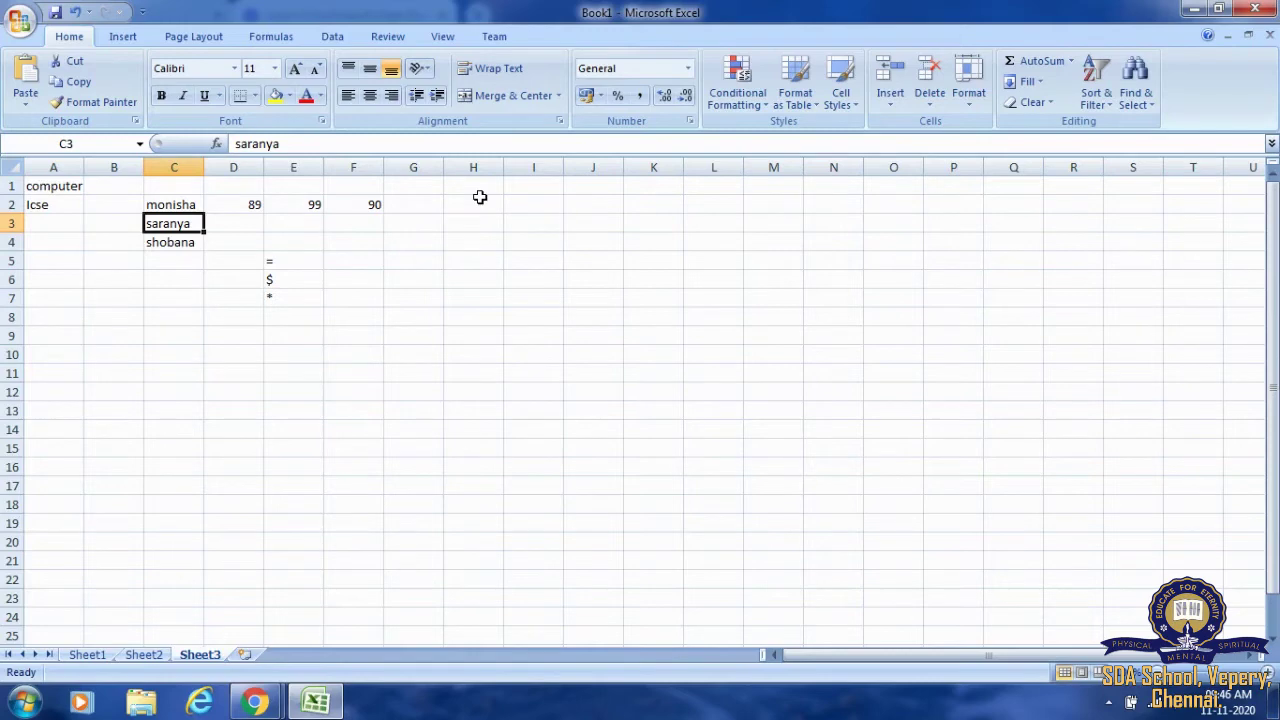
Delete the number from cell F2, leaving the cell empty
left_click(374, 206)
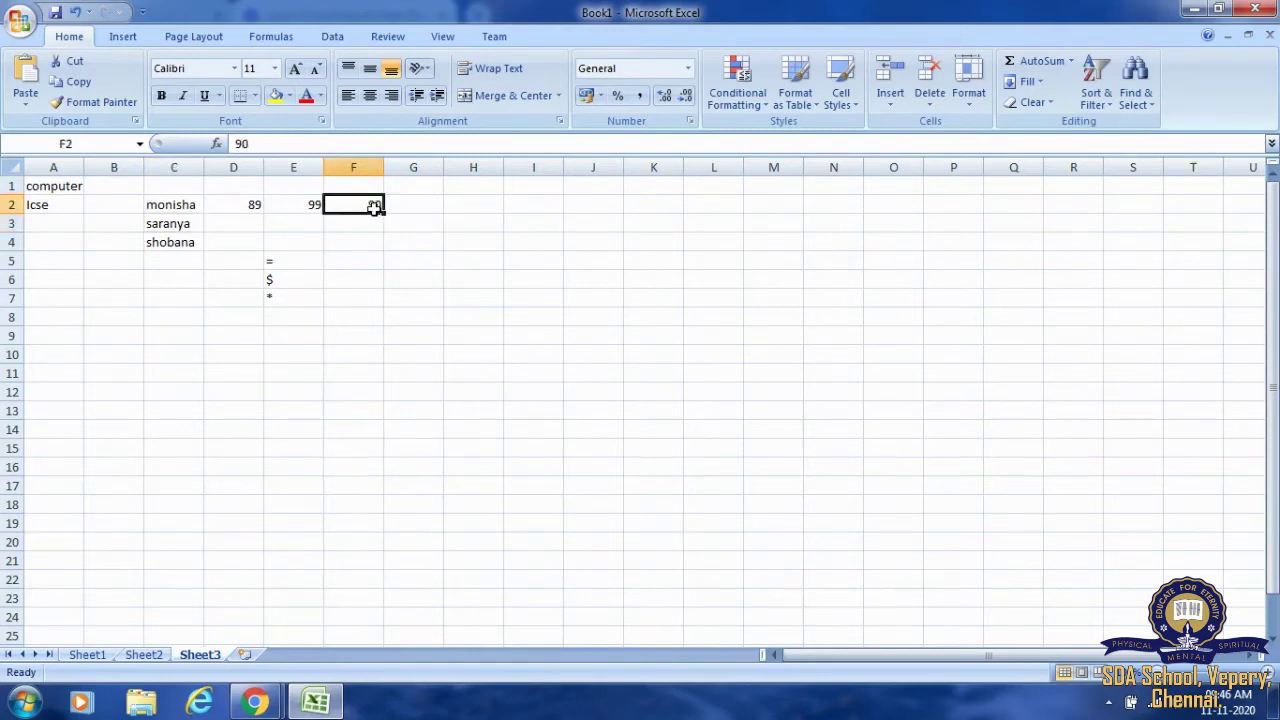
key("Delete")
left_click(377, 244)
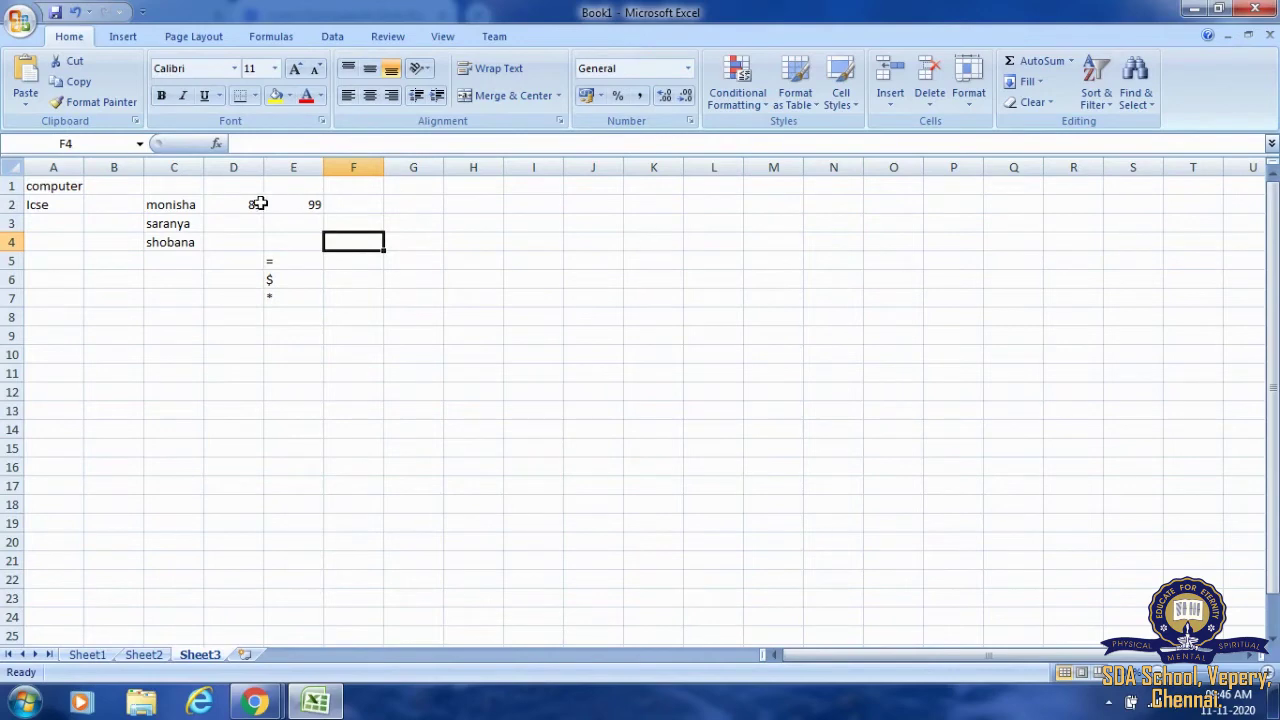
Enter the formula =89+99 in cell F2 to add the two numbers beside it
left_click(351, 200)
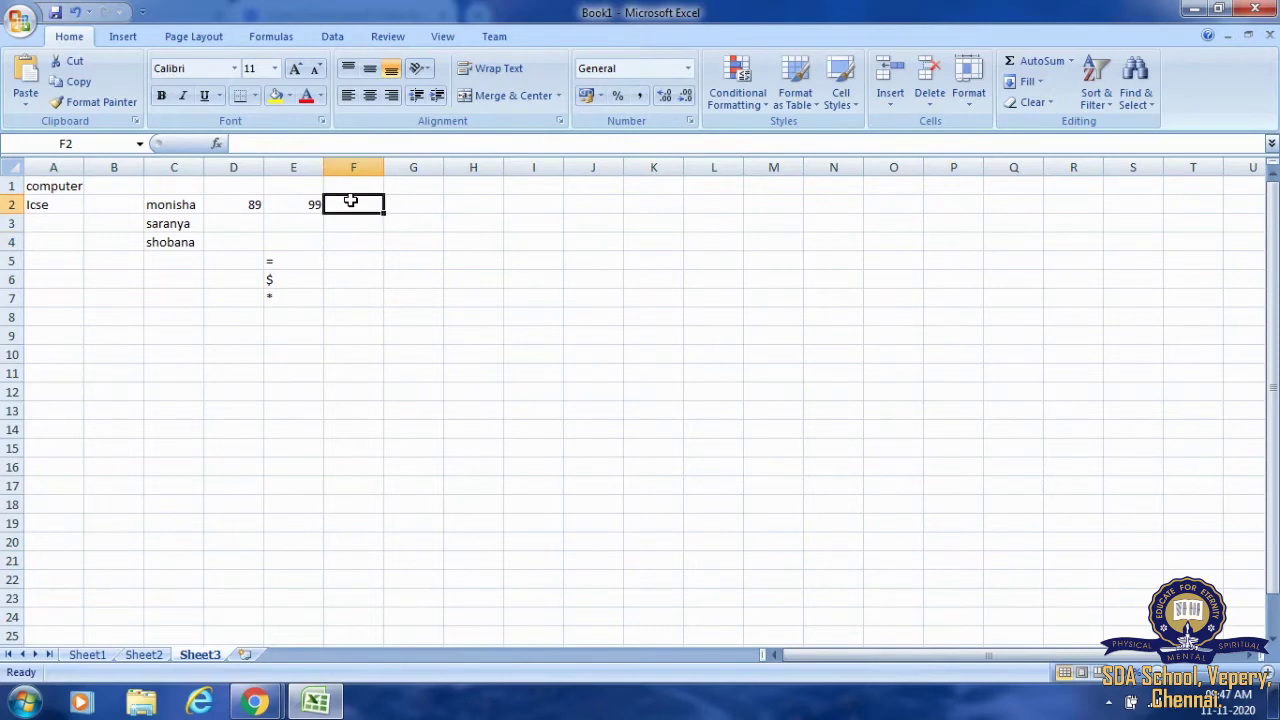
type("=")
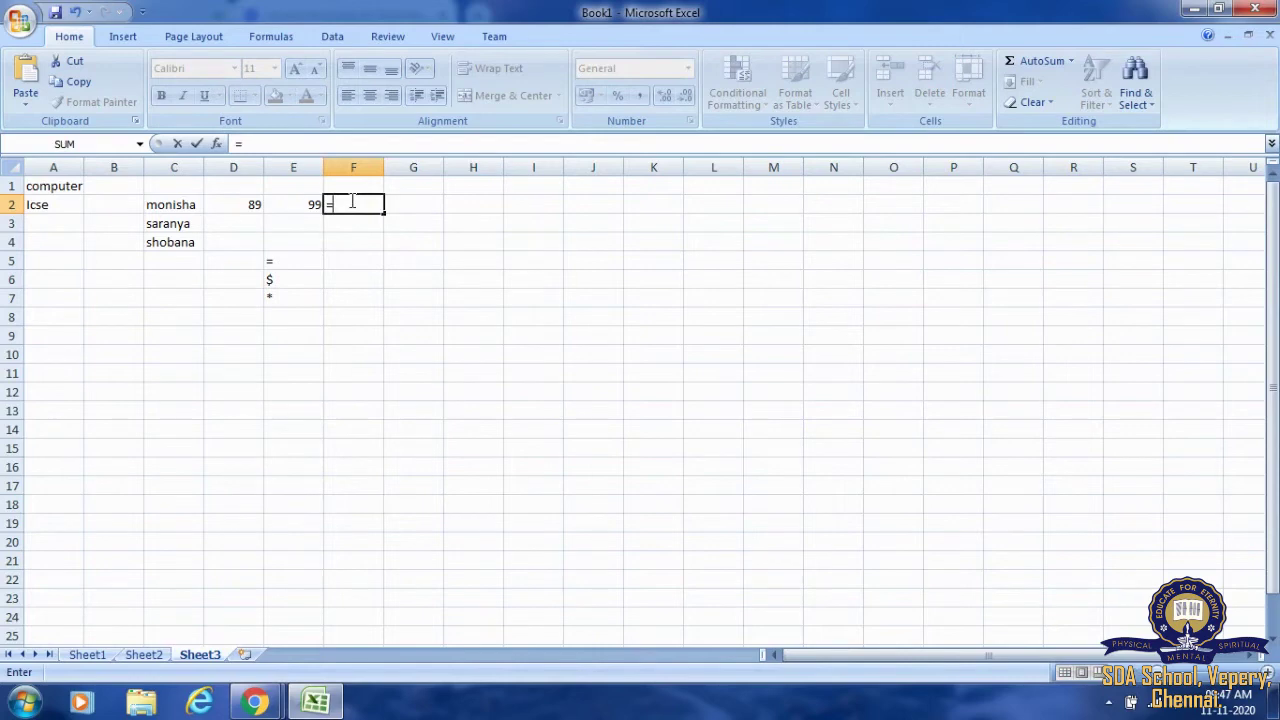
type("89+99")
key("Return")
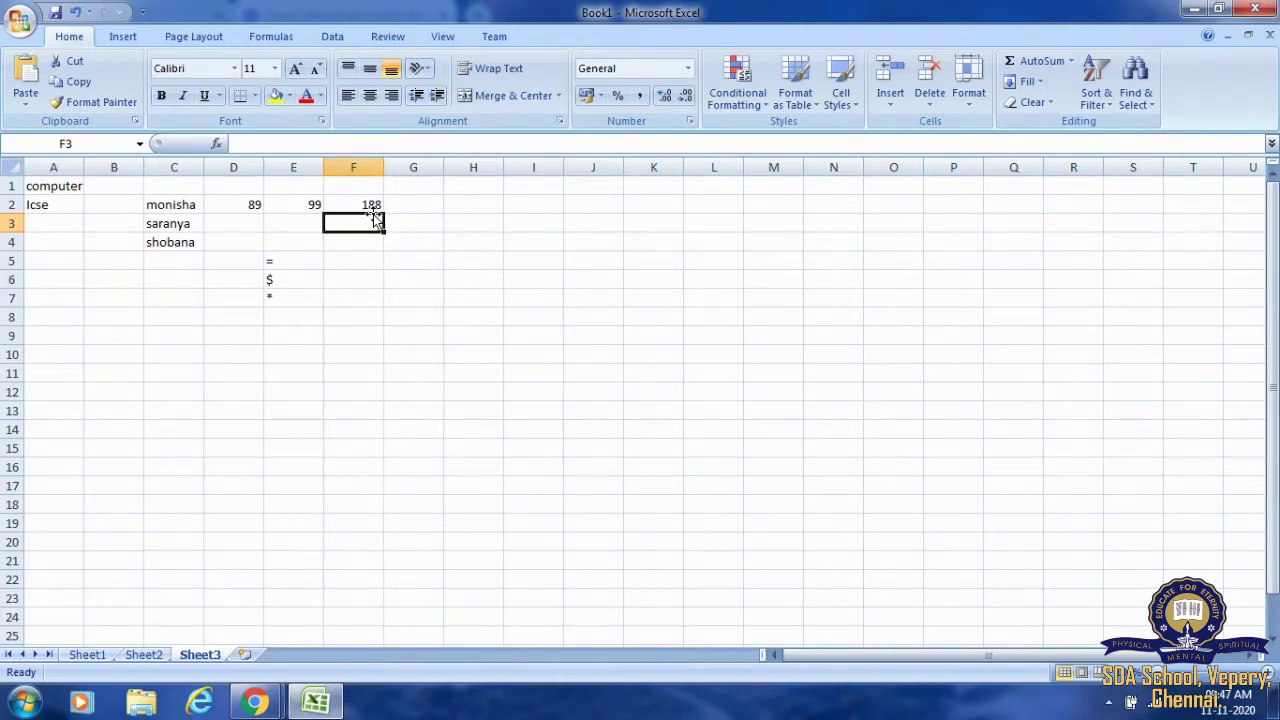
Enter the formula =50+46 in cell H3 as a second addition example
left_click(469, 225)
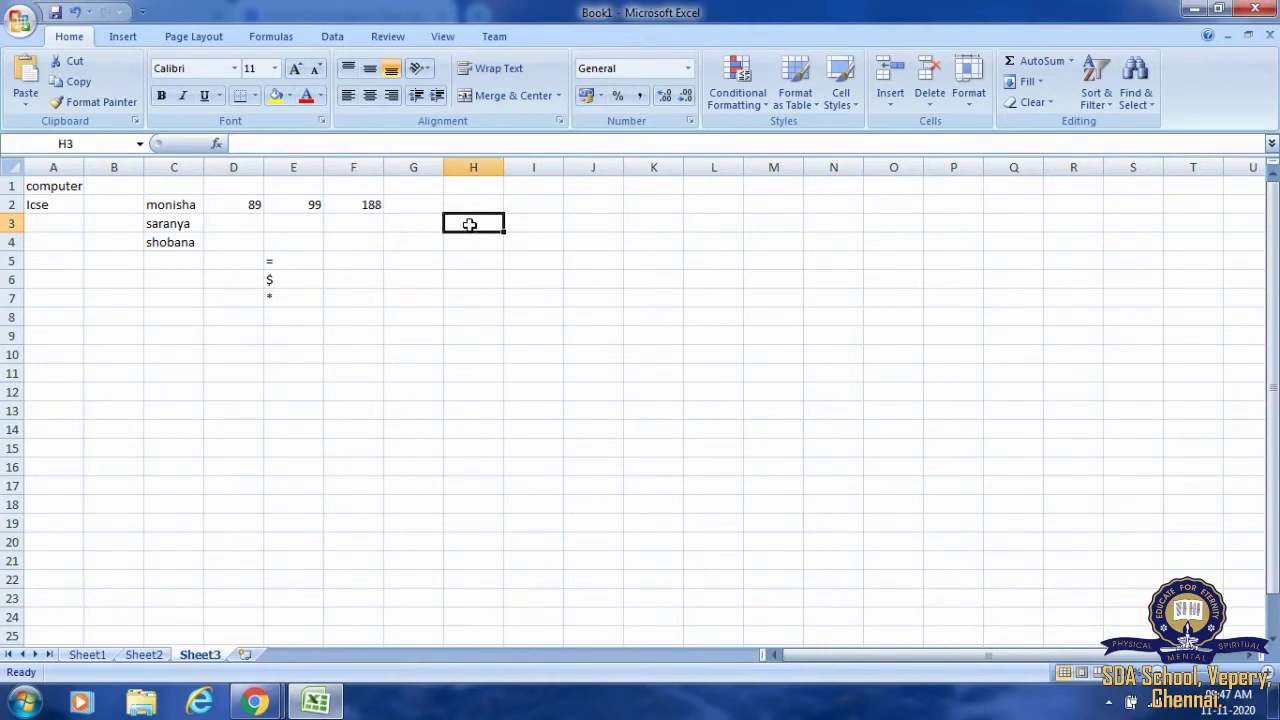
type("=")
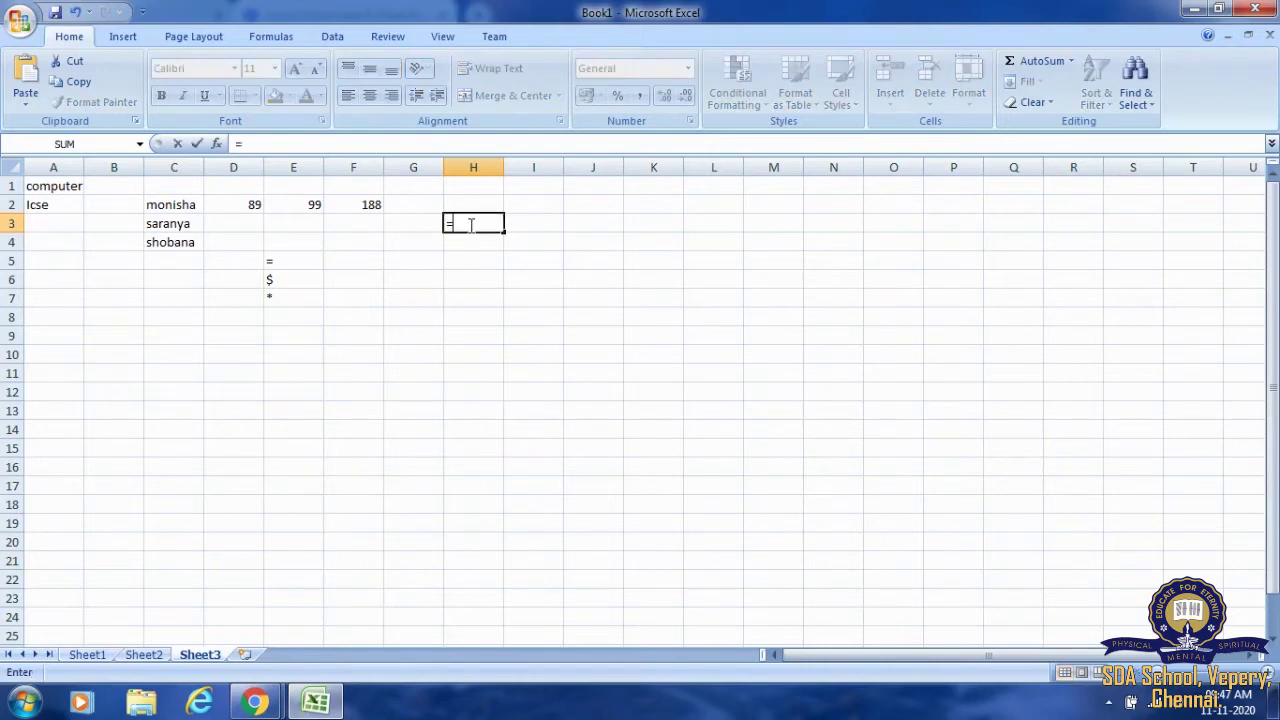
type("50+46")
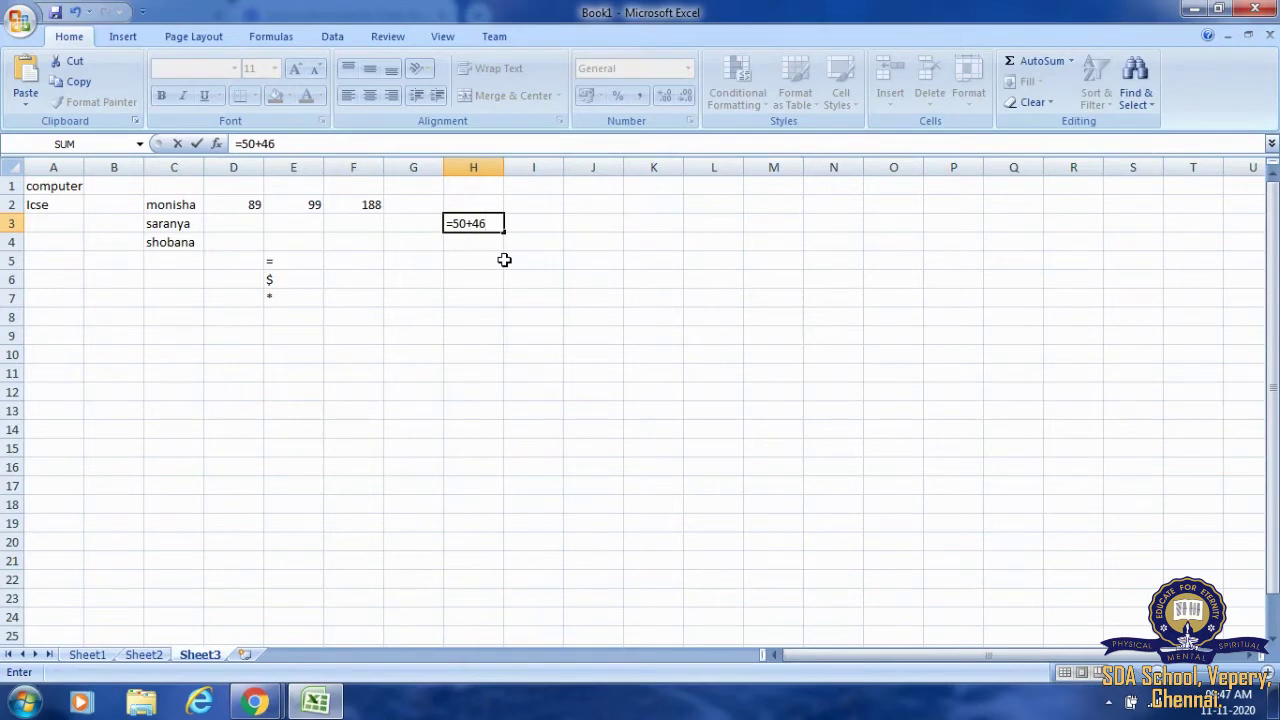
key("Return")
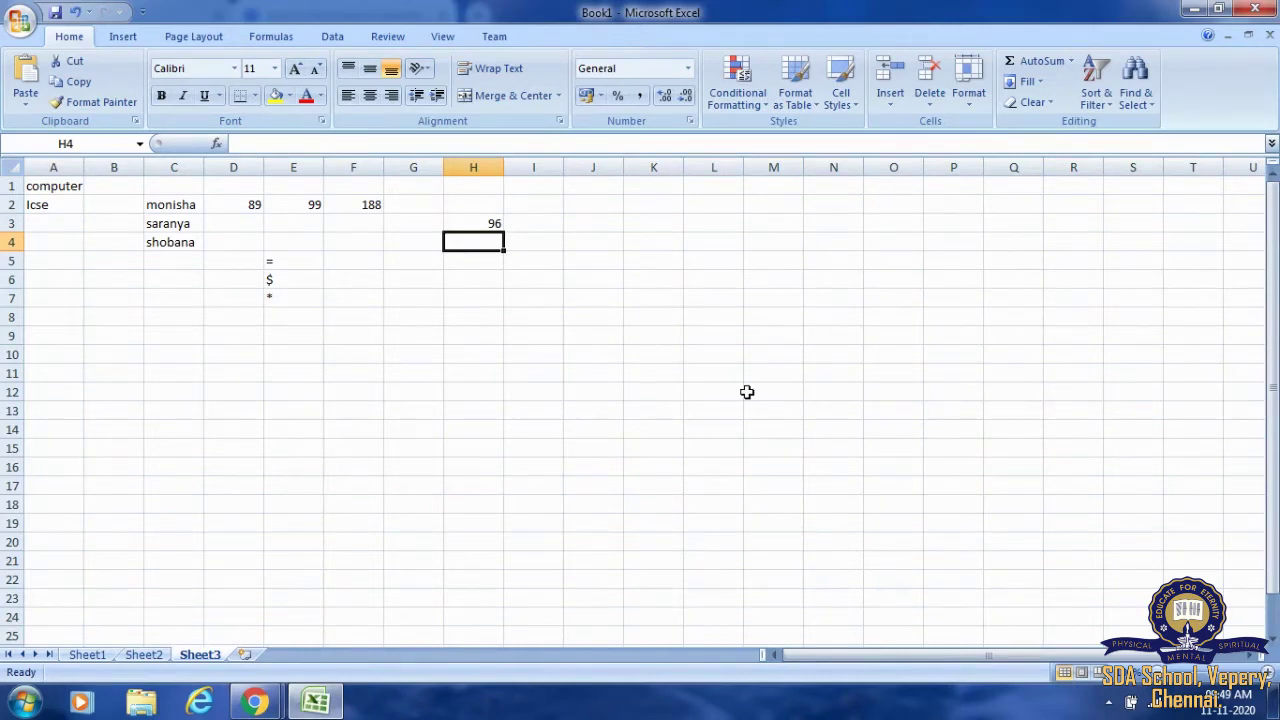
left_click(462, 263)
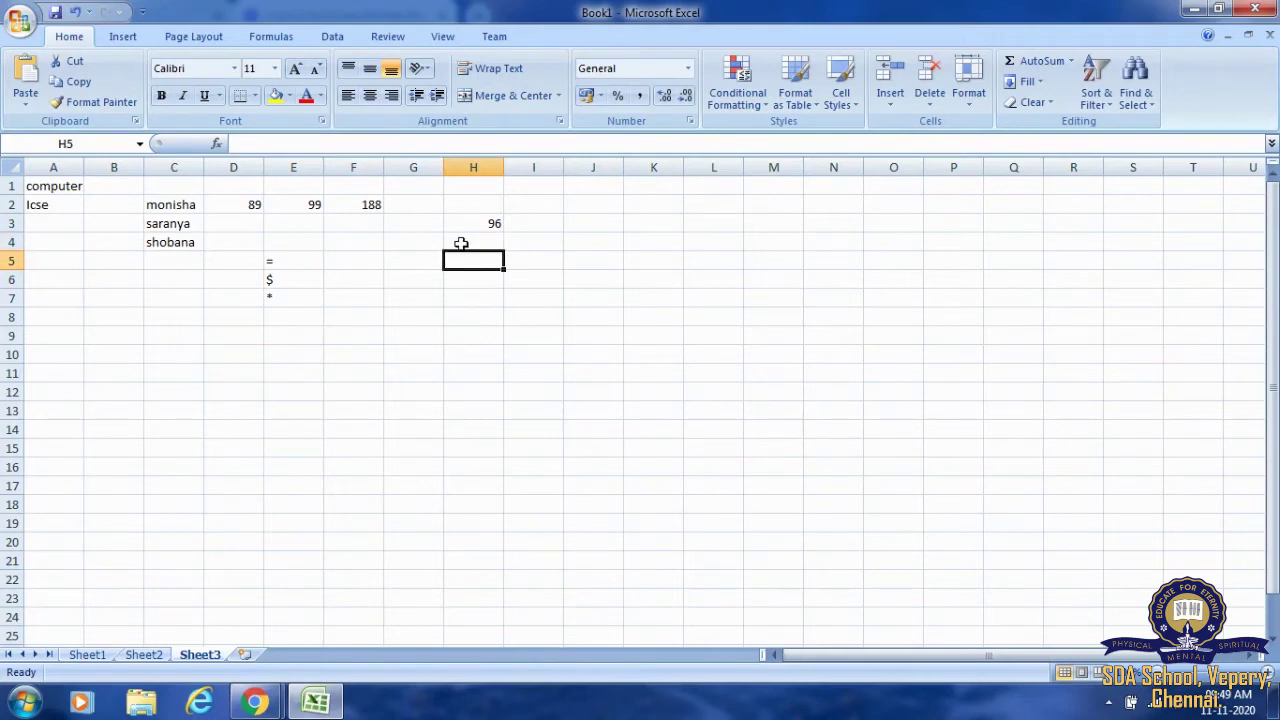
Enter the formula =50-25 in cell H4 as a subtraction example
left_click(461, 243)
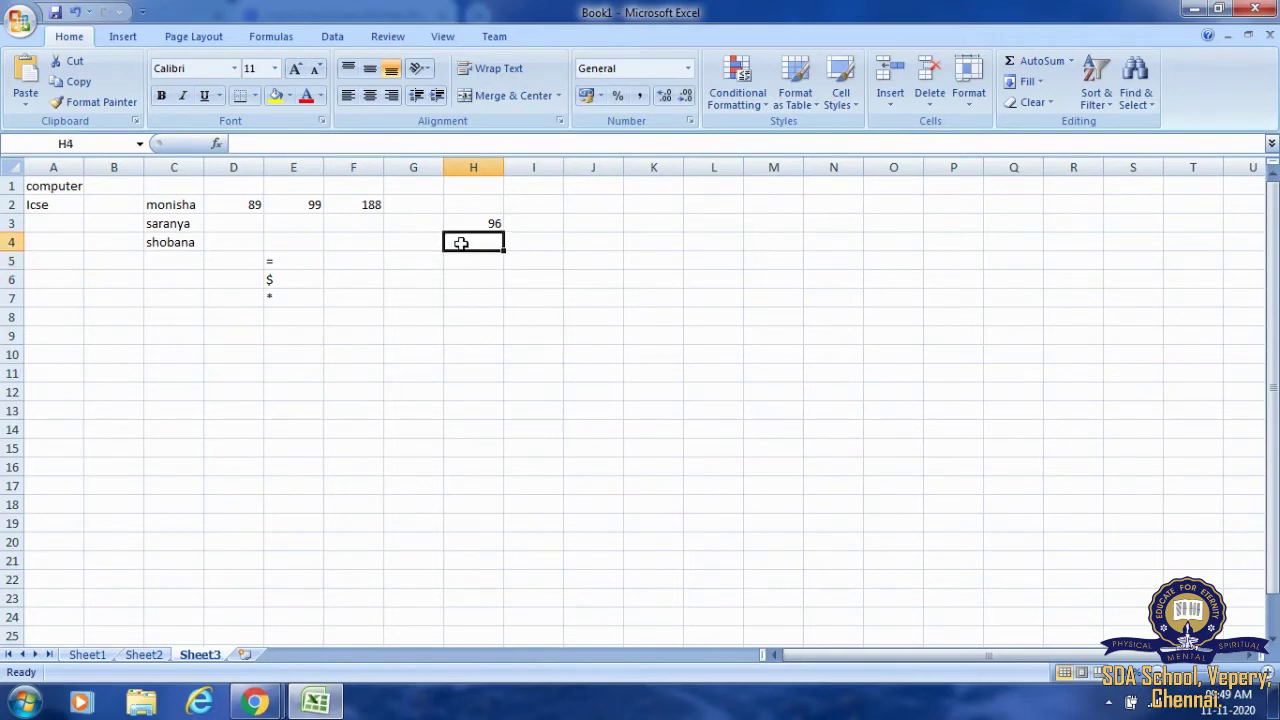
type("=")
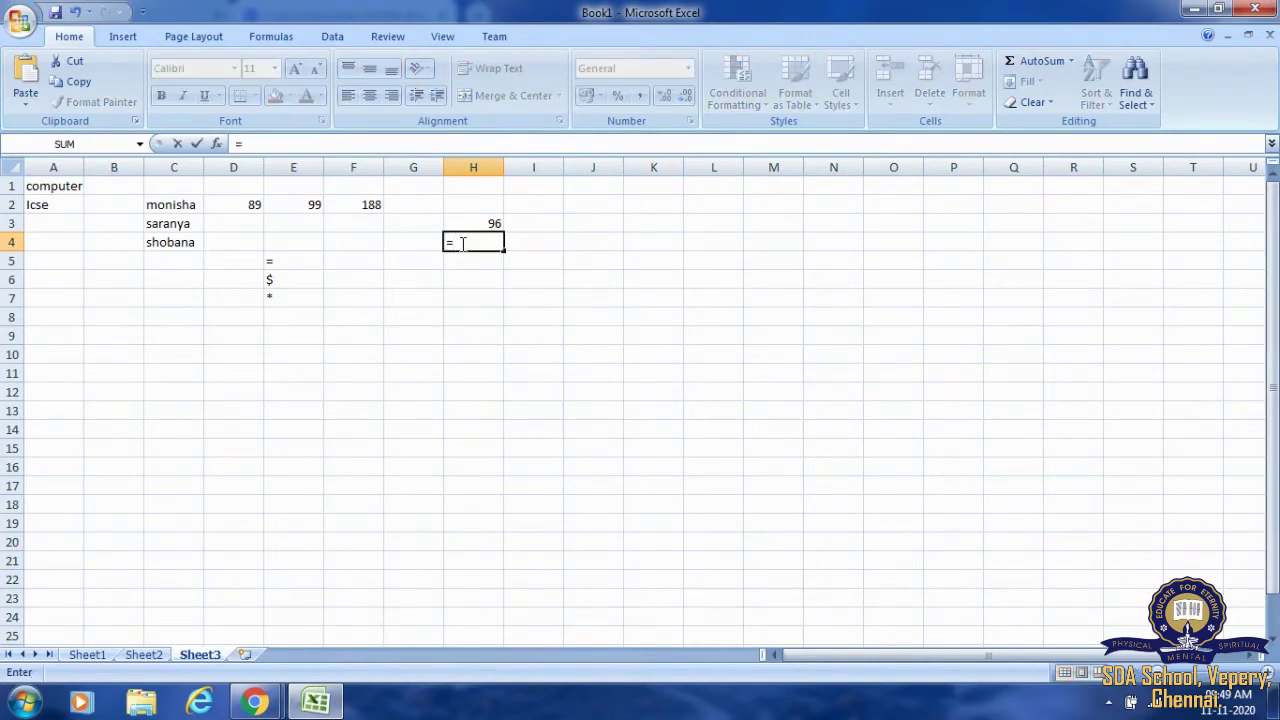
type("5")
type("0")
type("=")
key("BackSpace")
type("-")
type("25")
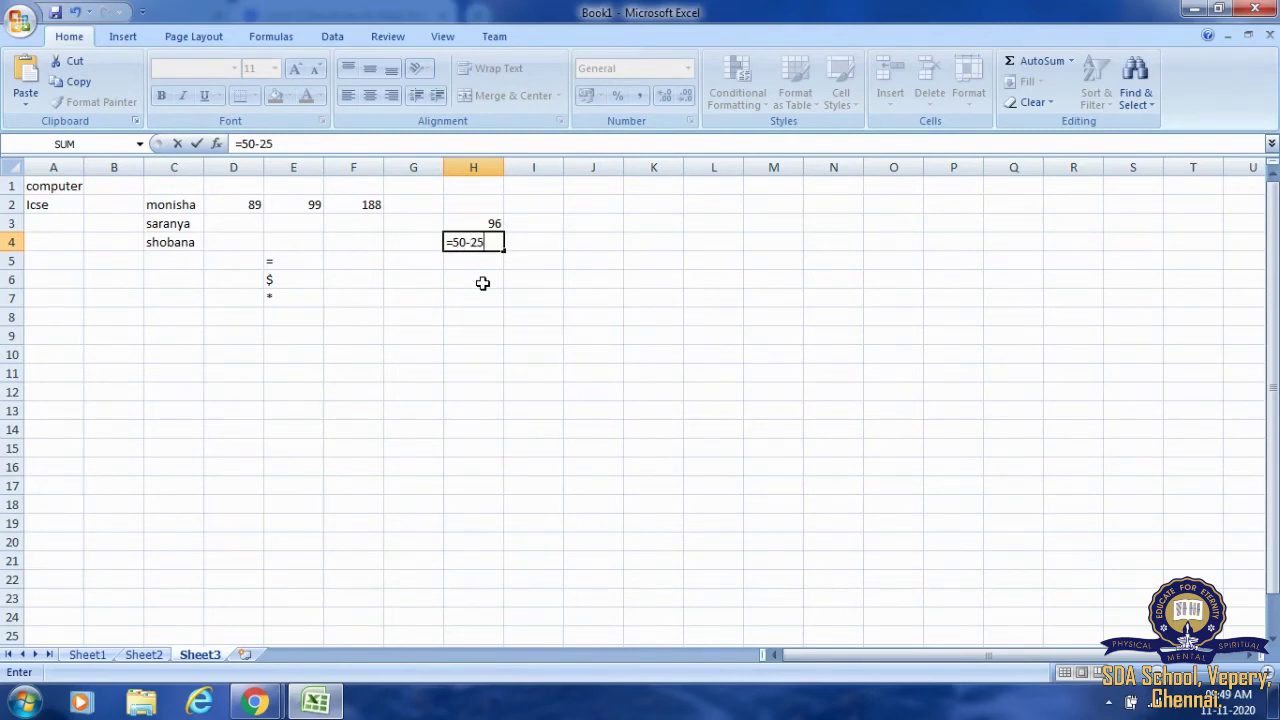
key("Return")
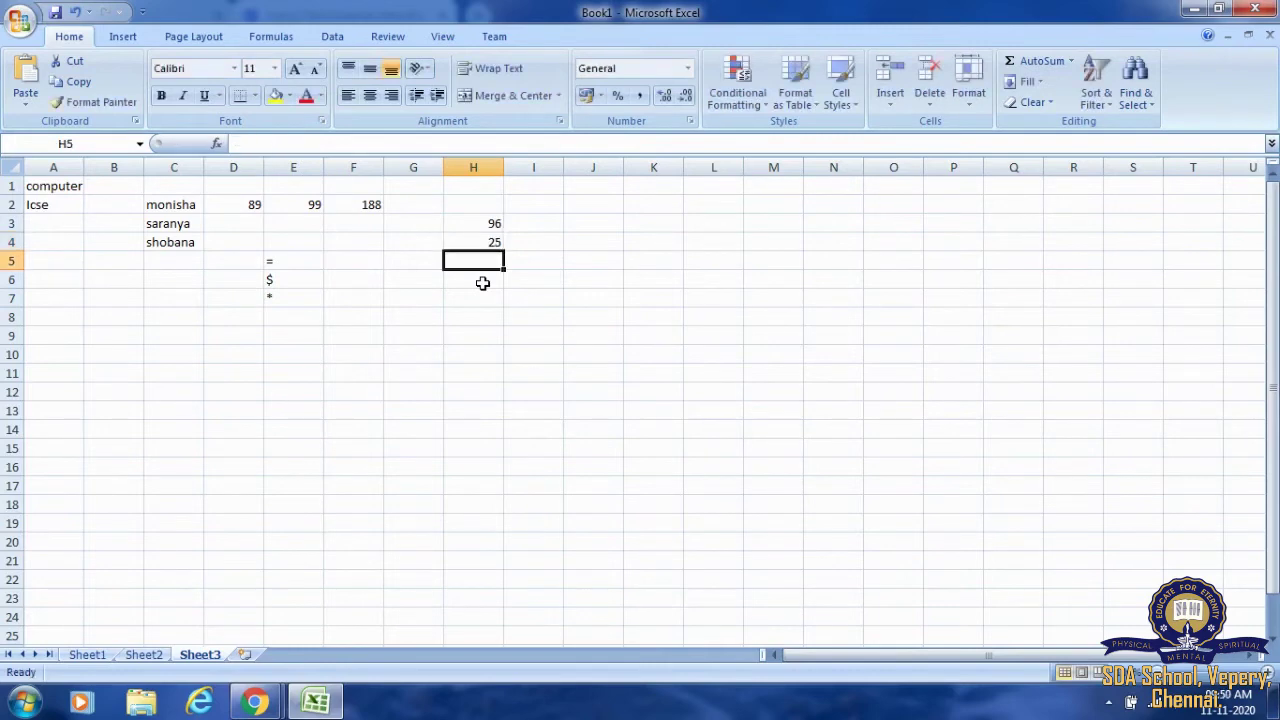
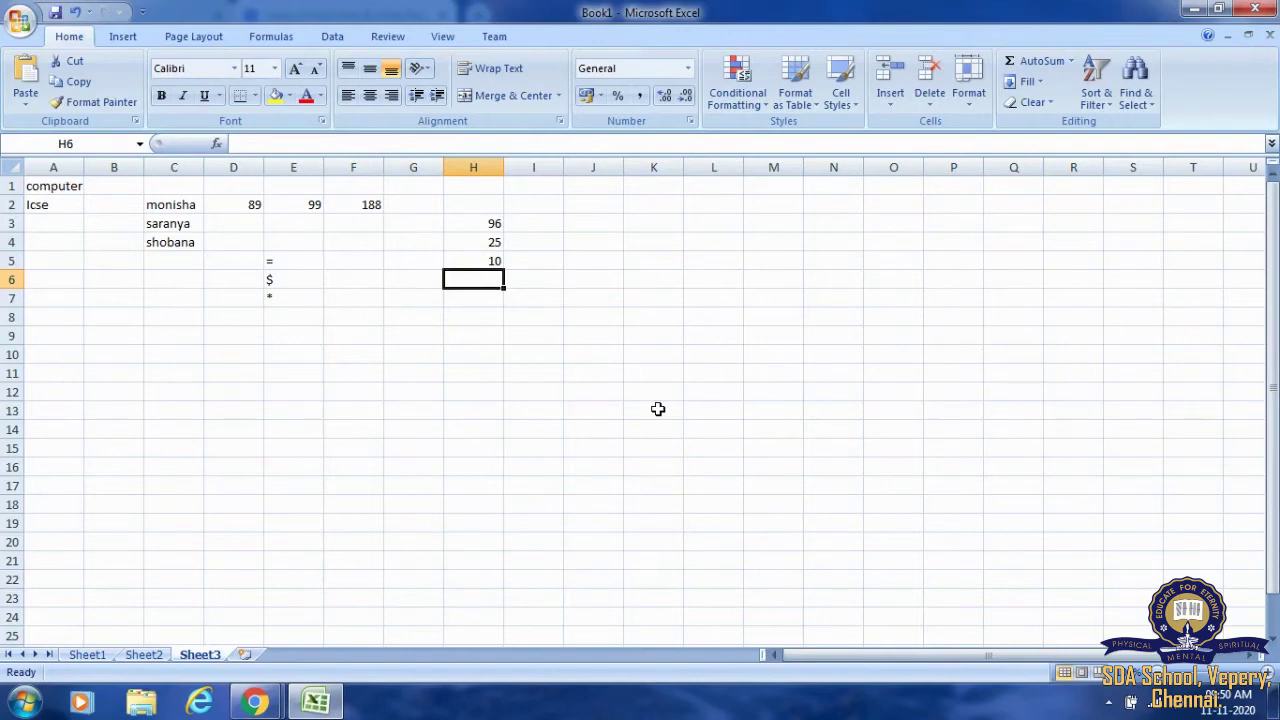
Enter the formula =4*4 in cell H6 as a multiplication example
type("=")
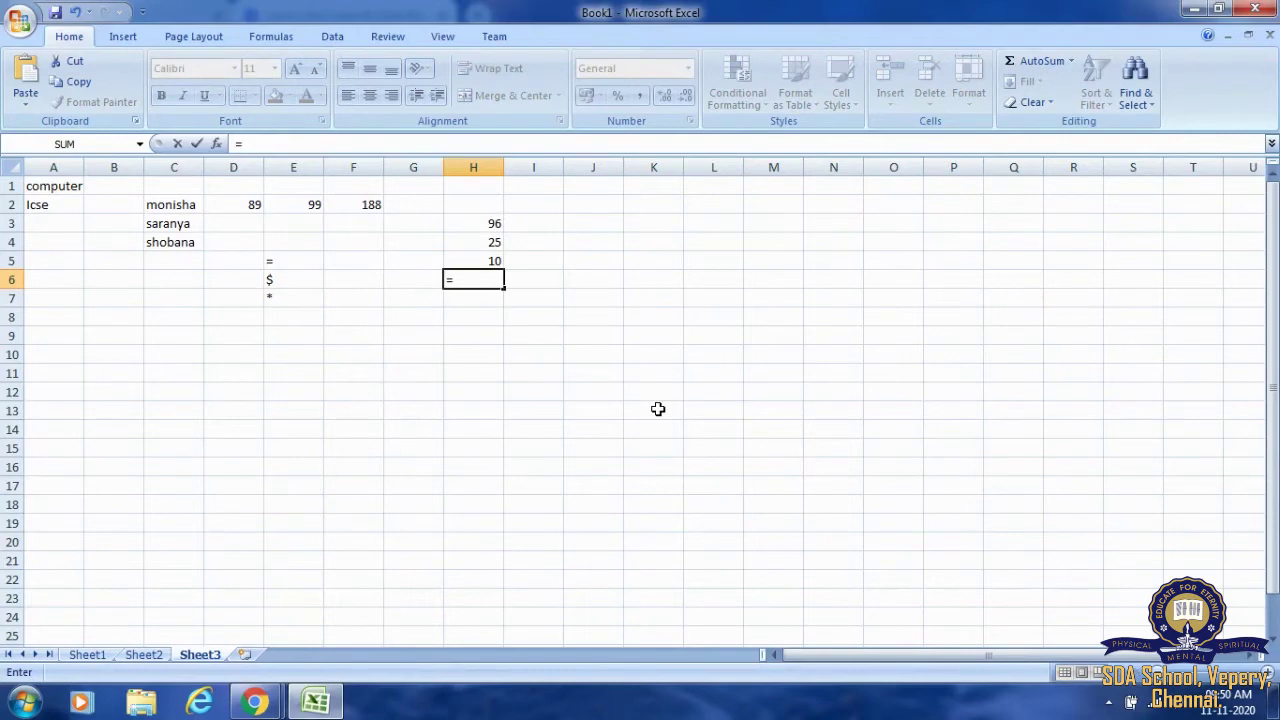
type("4*4")
key("Return")
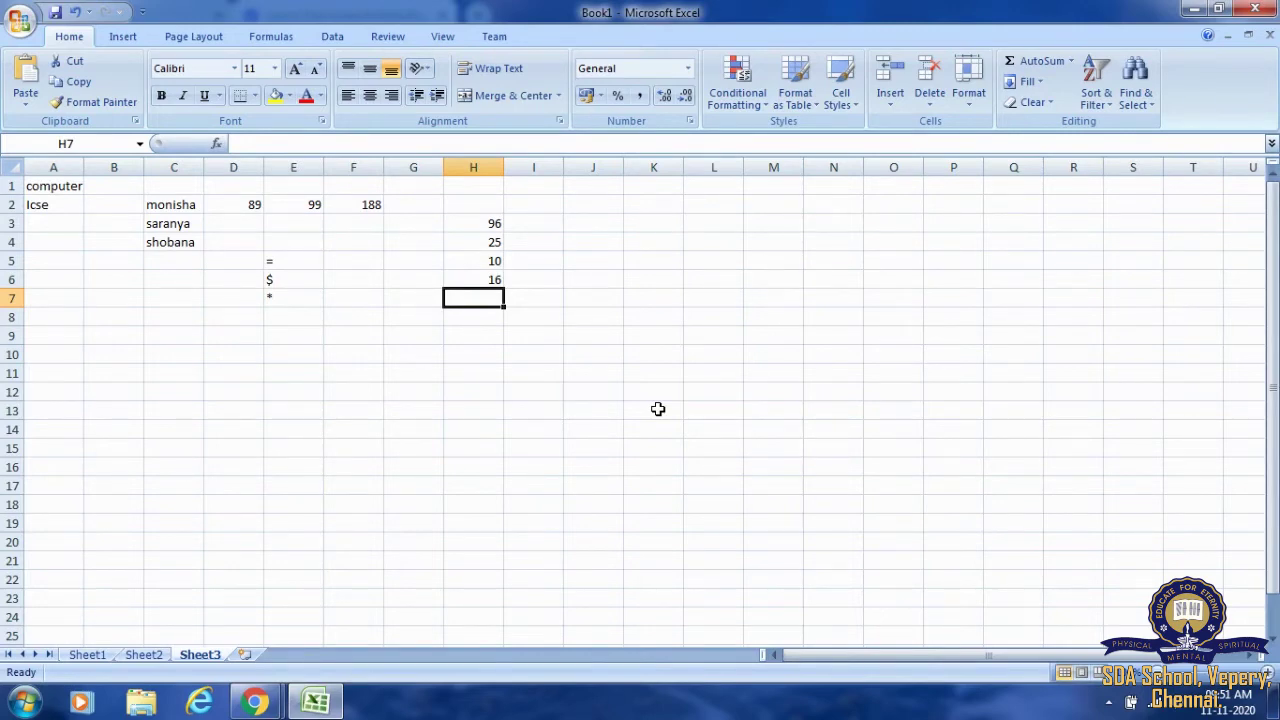
Enter the formula =67-21/7*2^3 in cell F8, combining subtraction, division, multiplication and an exponent
left_click(353, 317)
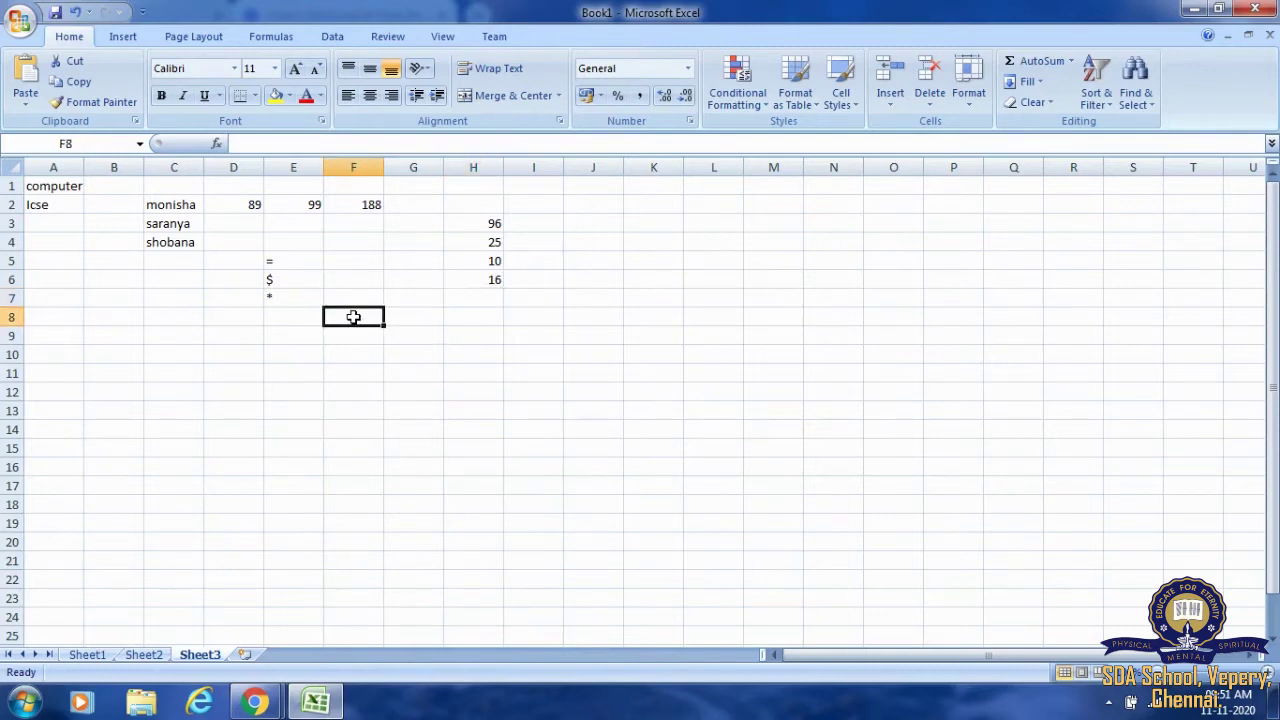
type("=")
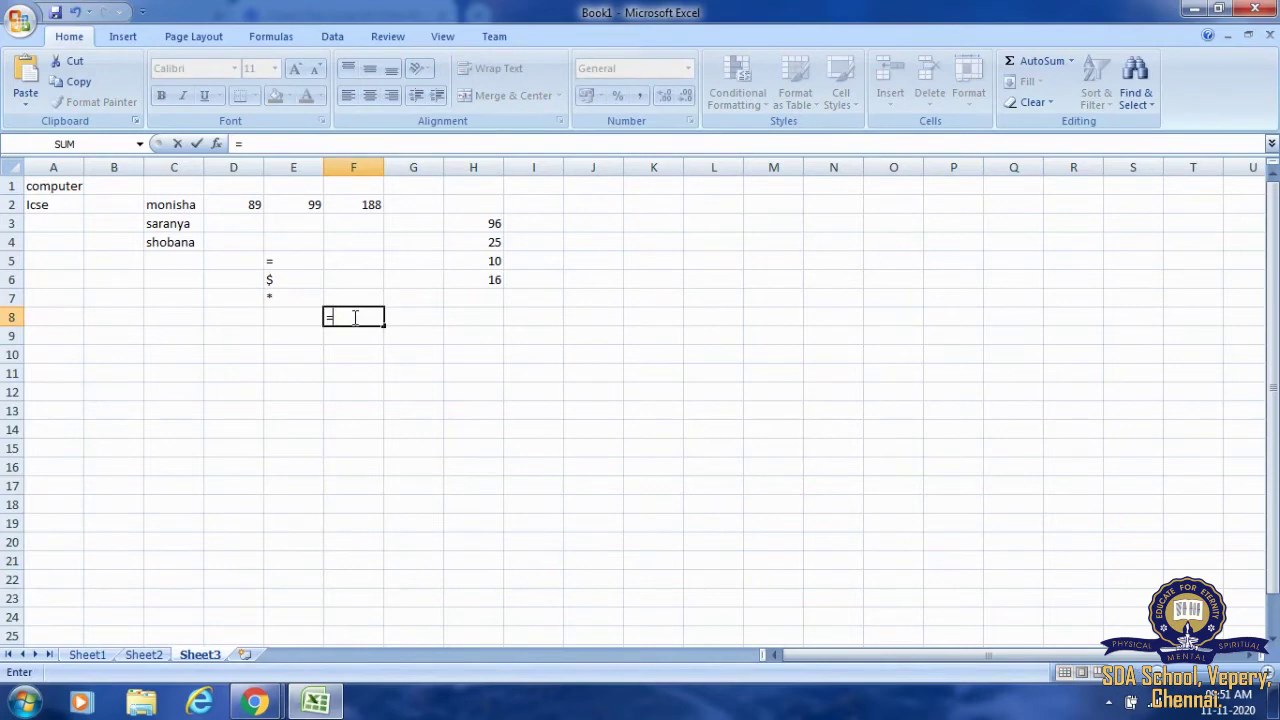
type("67-21/7*2")
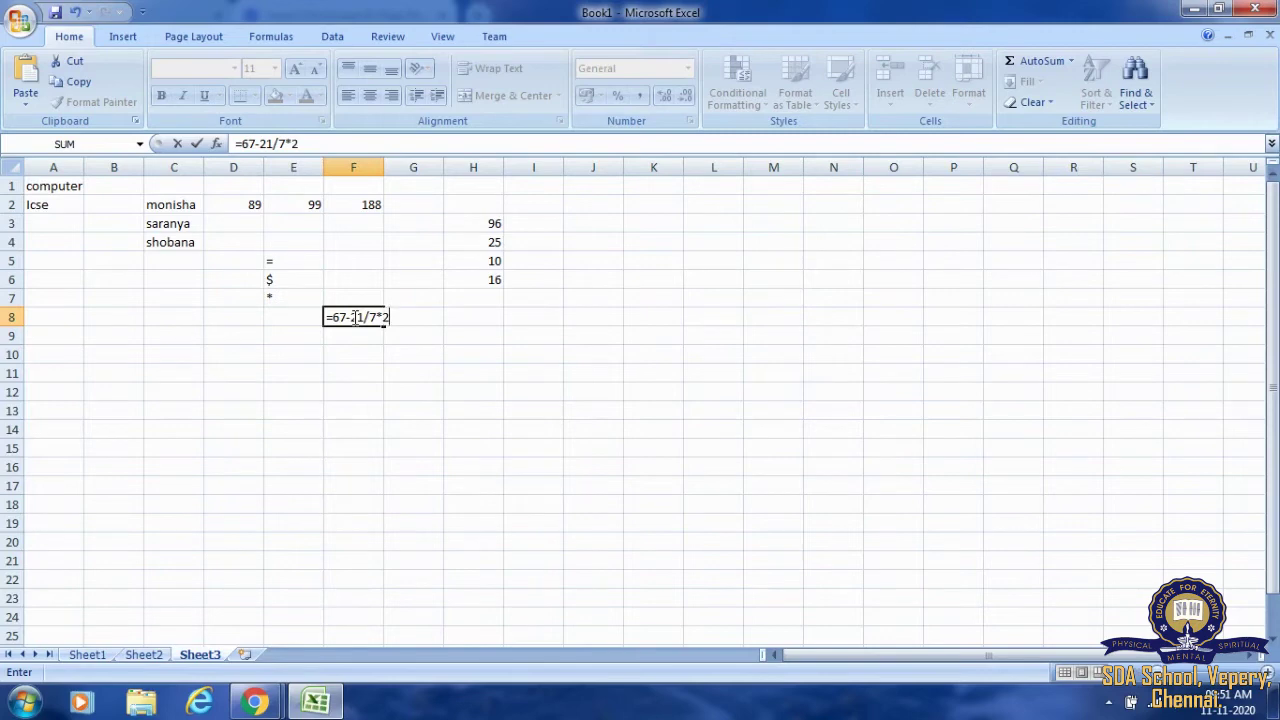
type("%^")
key("BackSpace")
key("BackSpace")
type("&")
key("BackSpace")
type("^")
type("3")
key("Return")
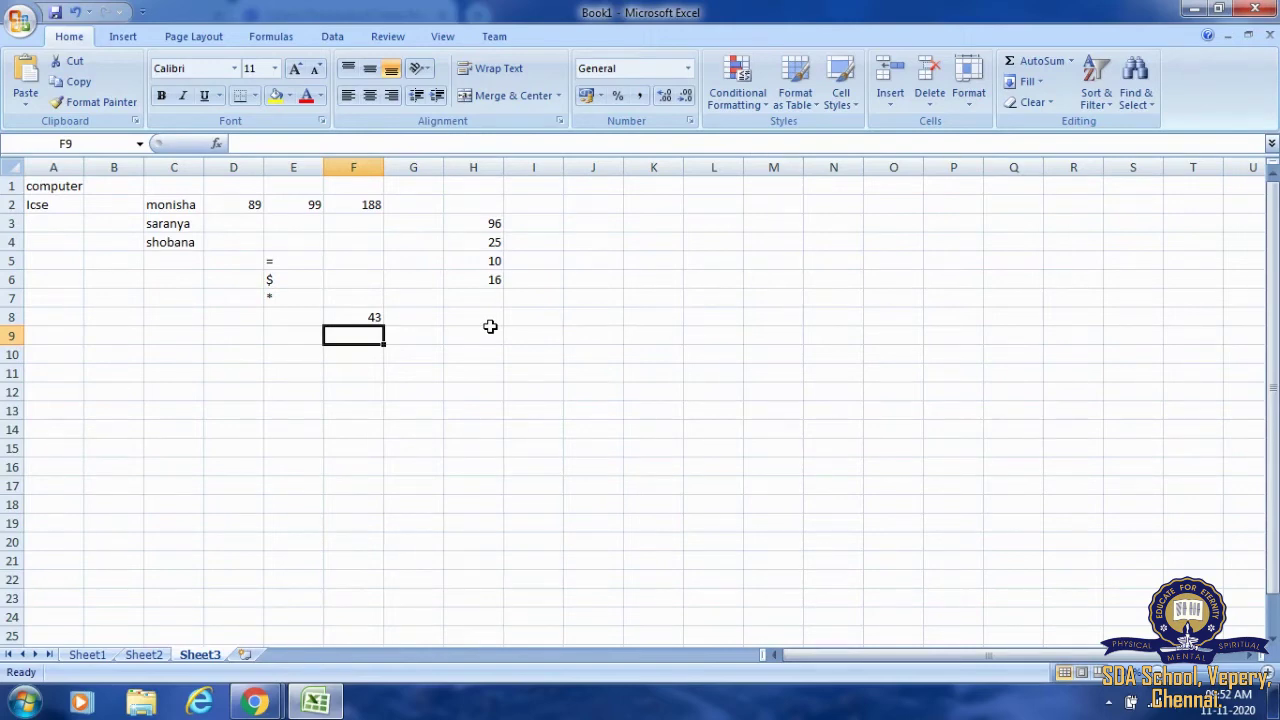
Enter the formula =578/34 in cell K5 as a division example
left_click(660, 262)
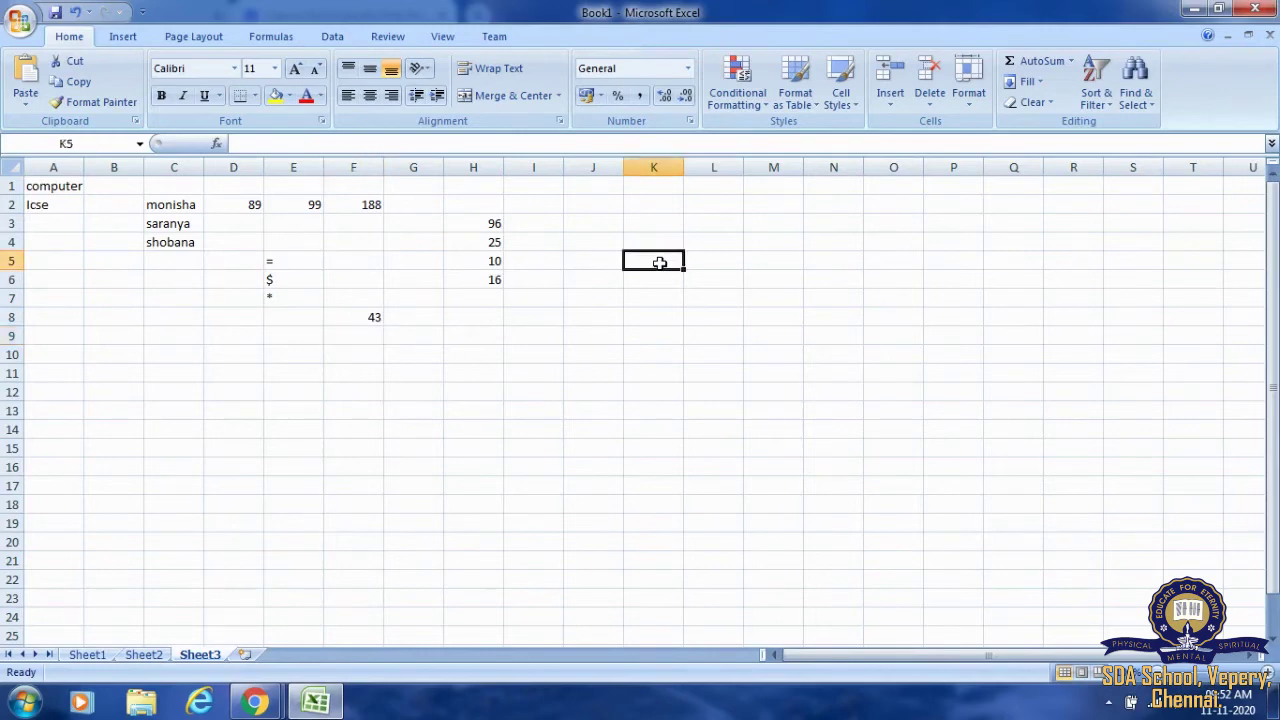
type("=")
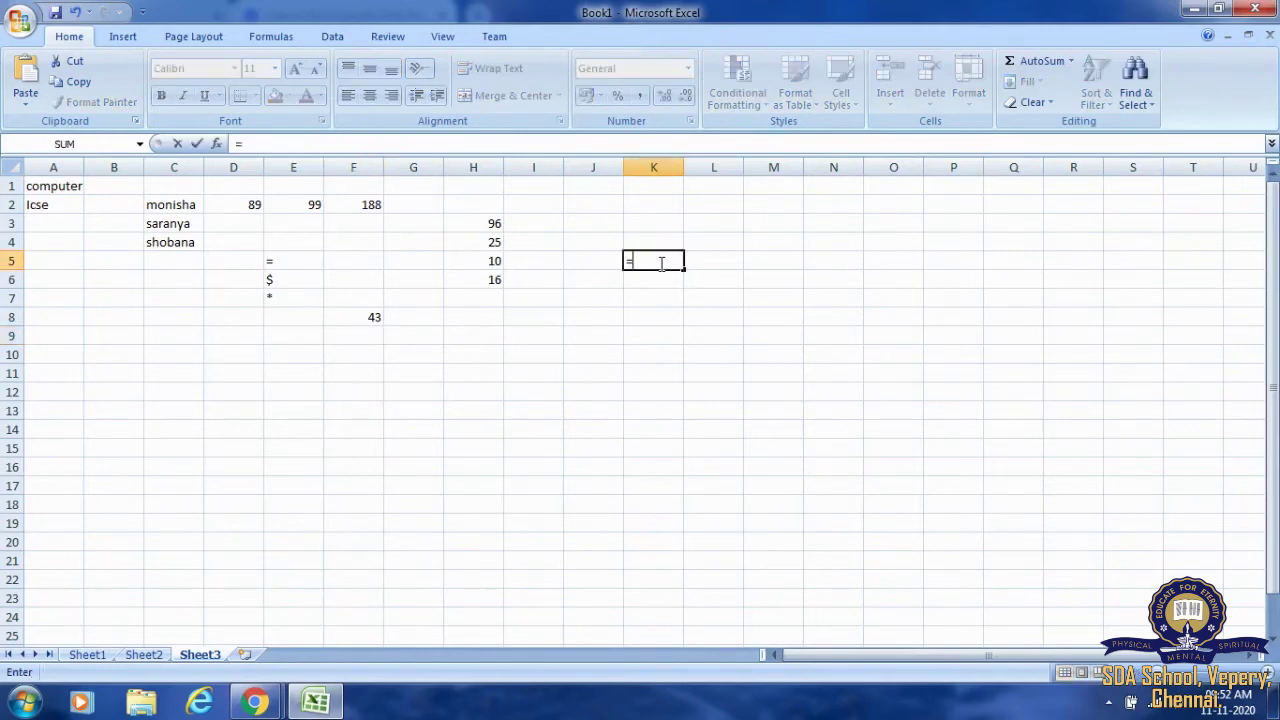
type("578")
type("/34")
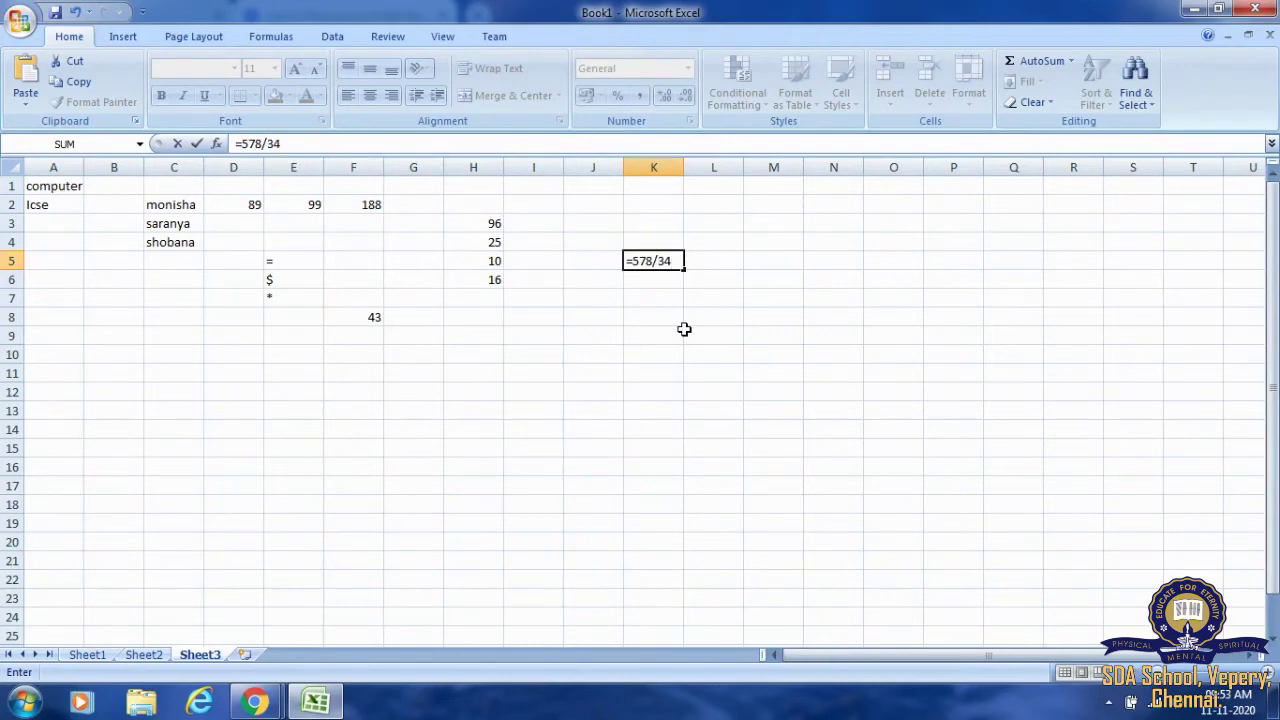
key("Return")
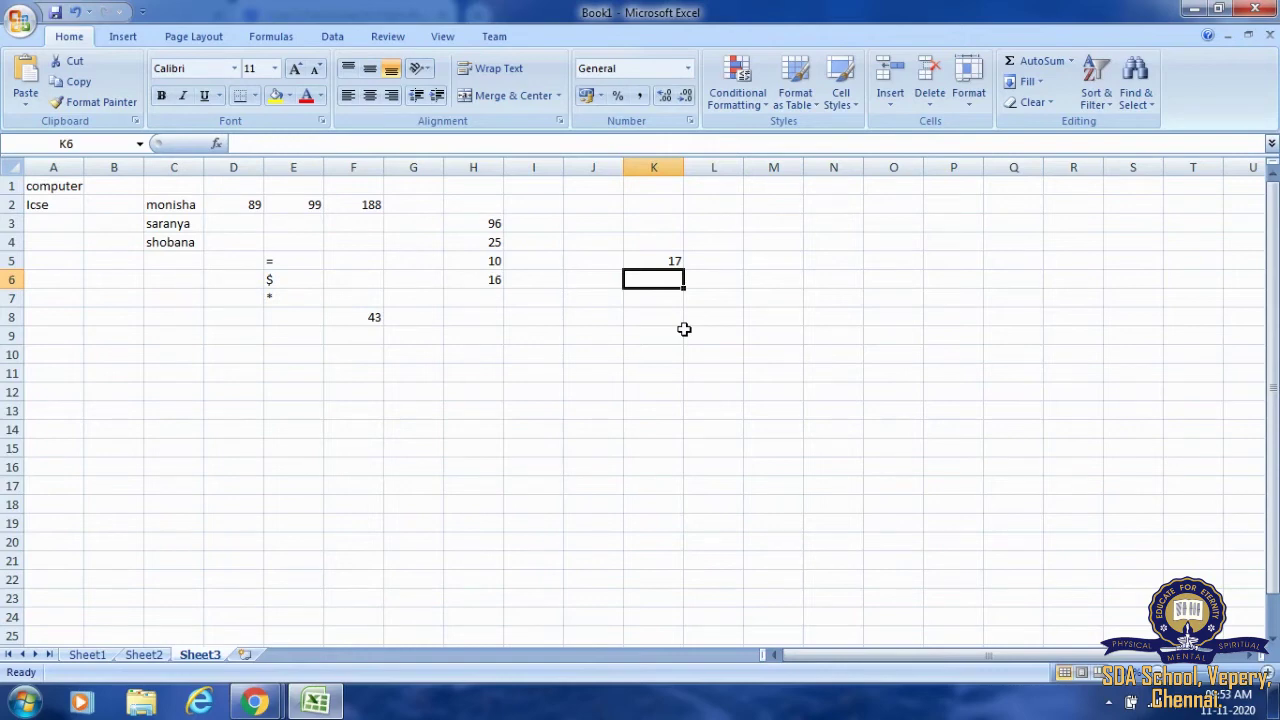
left_click(555, 298)
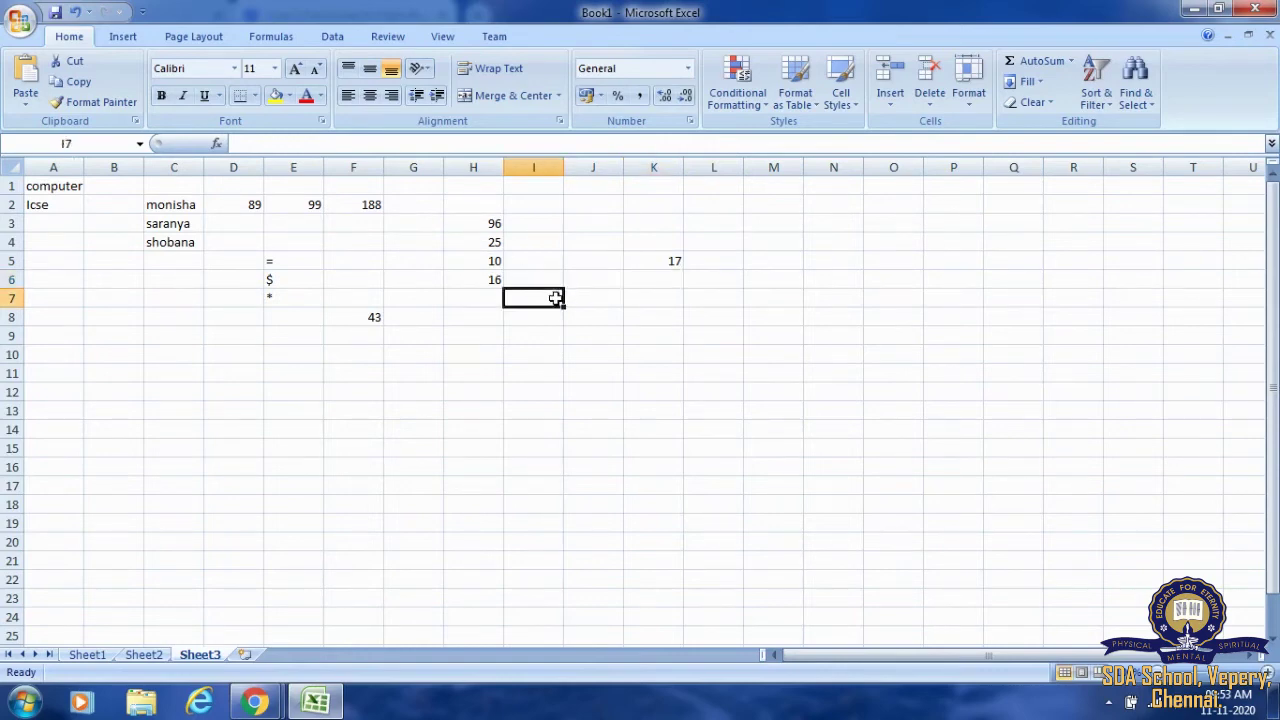
type("jhjk")
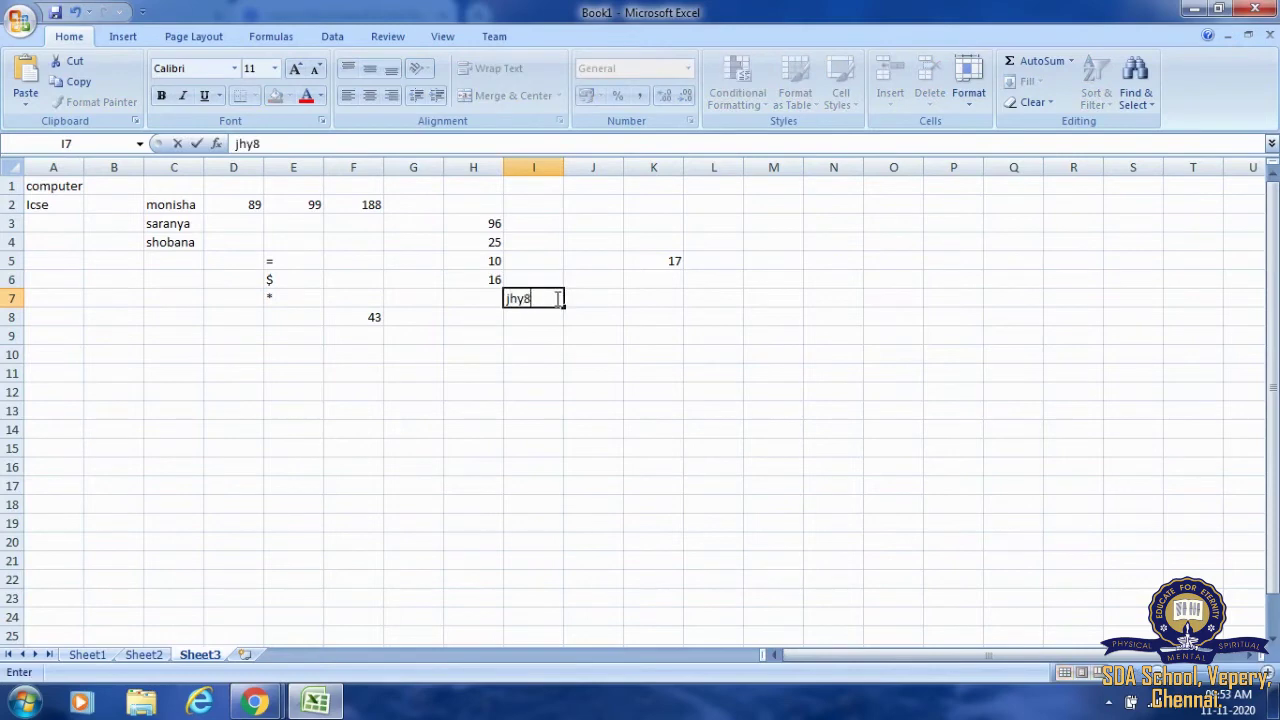
key("BackSpace")
key("BackSpace")
key("BackSpace")
key("BackSpace")
type("67")
key("BackSpace")
key("BackSpace")
Enter the cell-reference formula =h3+h2+h3+h4 in cell H7
left_click(486, 299)
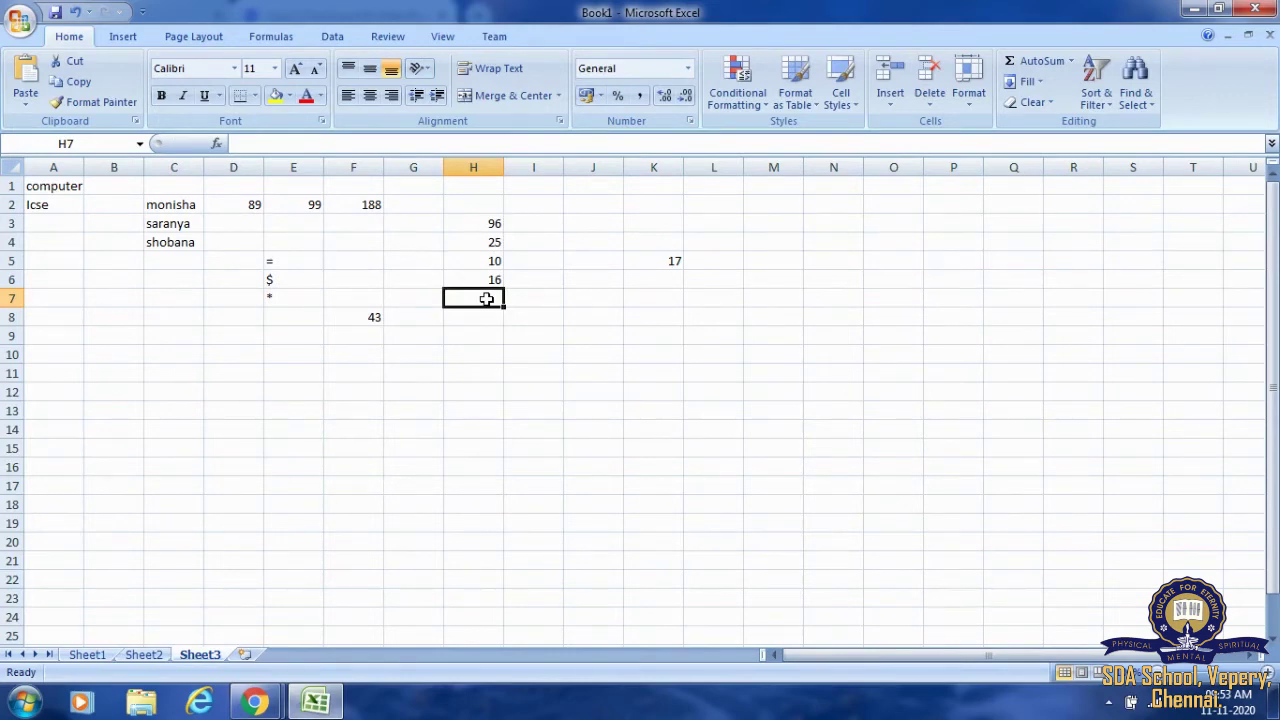
type("=")
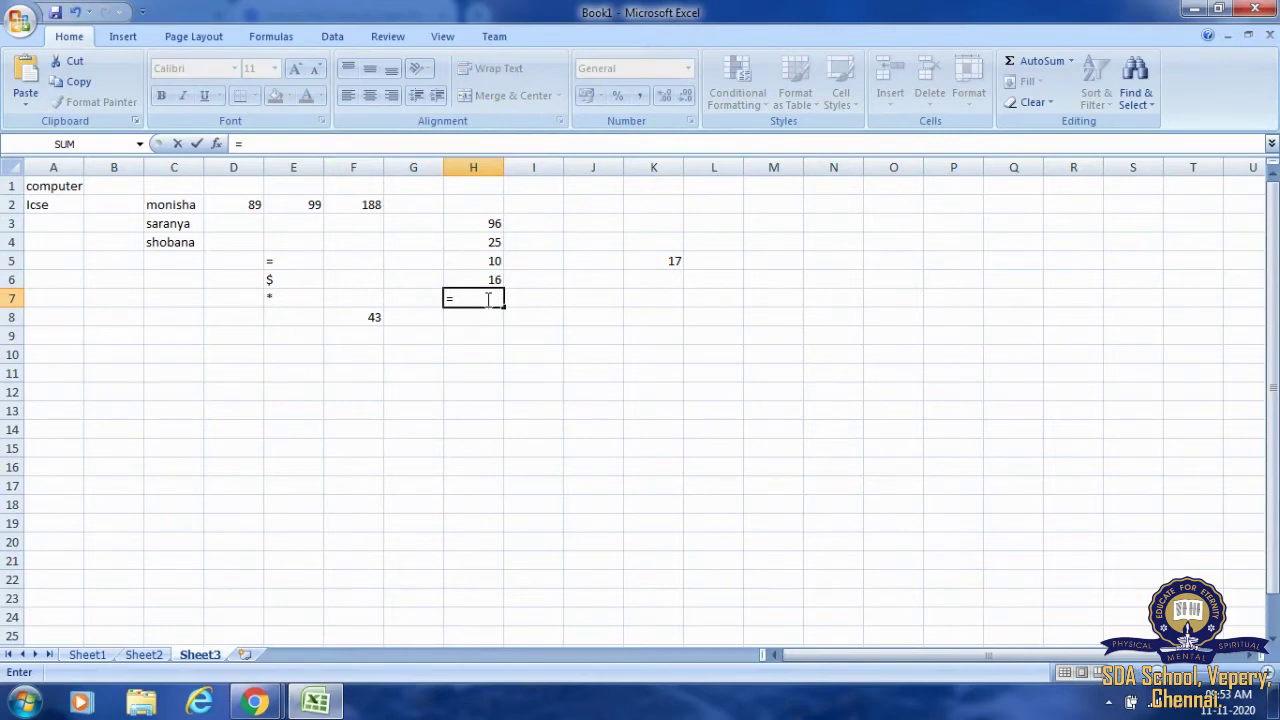
type("h")
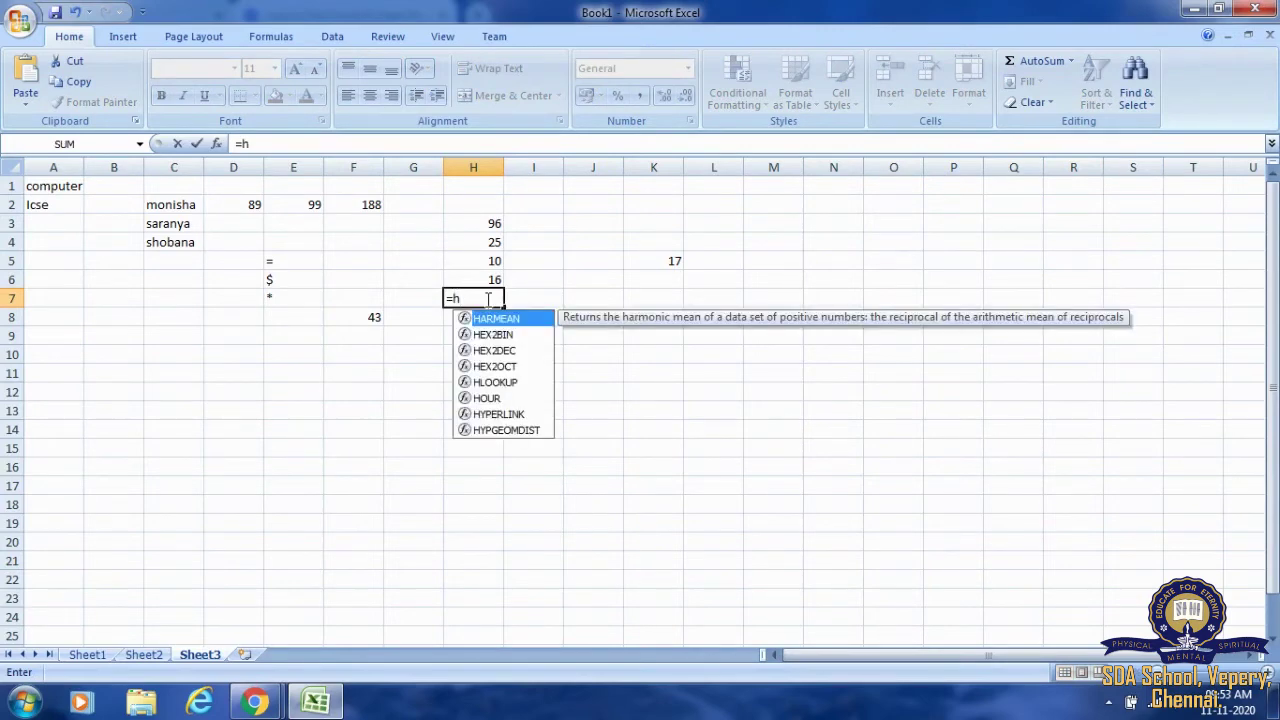
type("3")
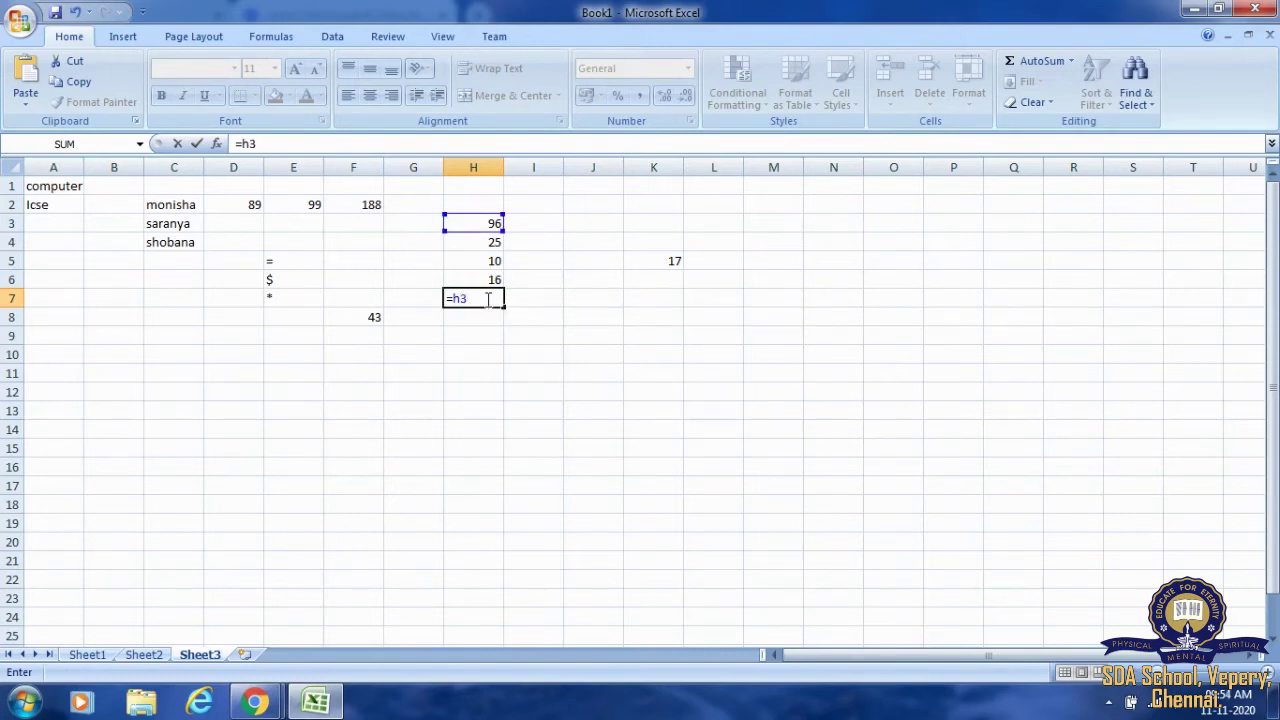
type("+h2+h3+")
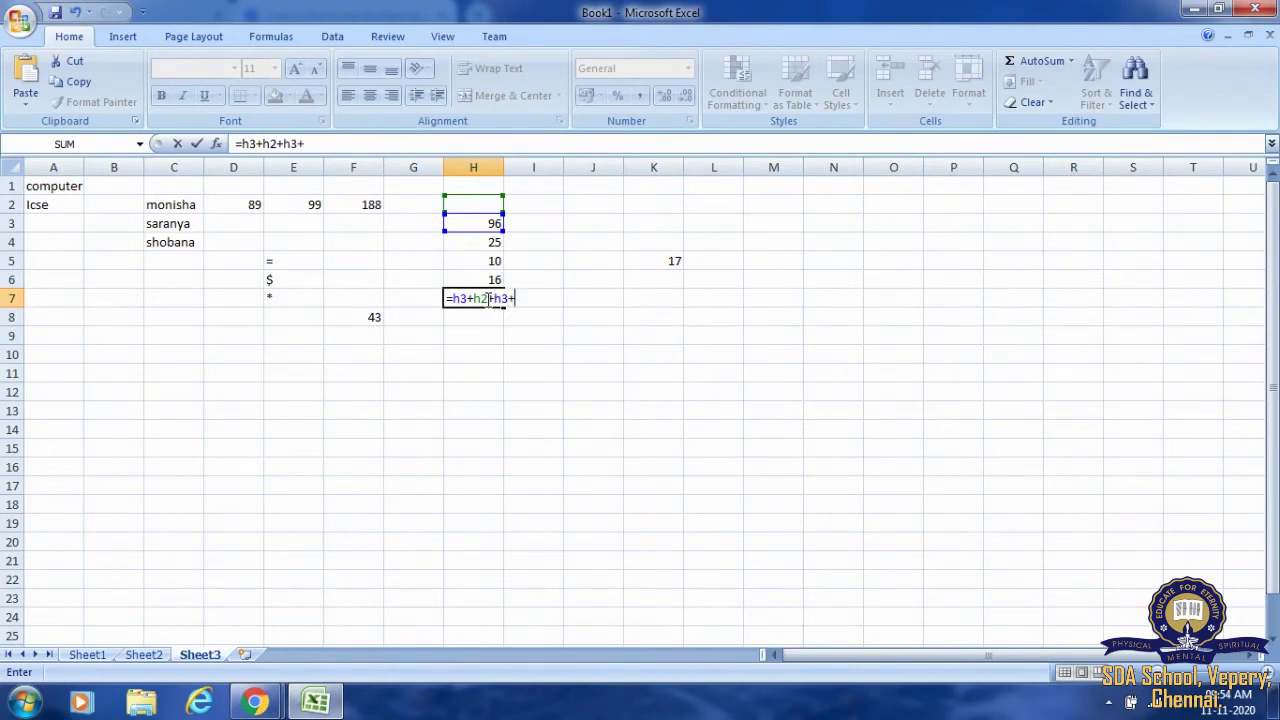
type("h4")
key("Return")
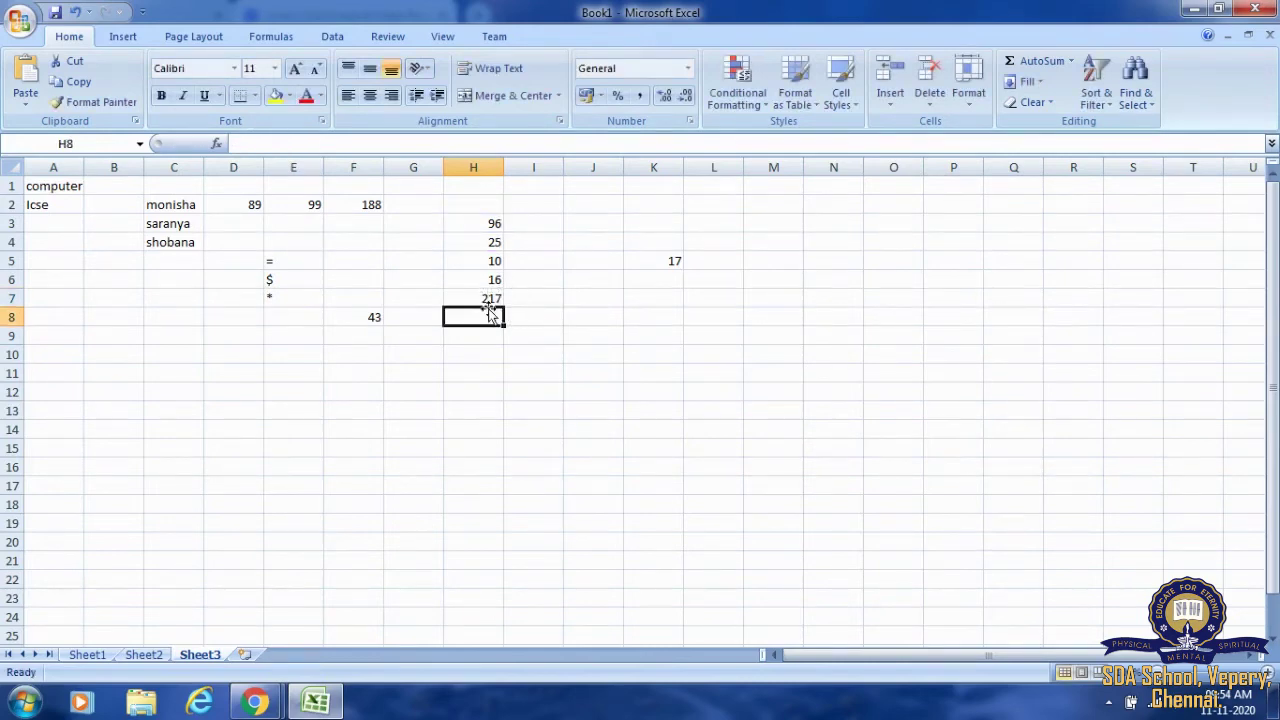
mouse_move(255, 702)
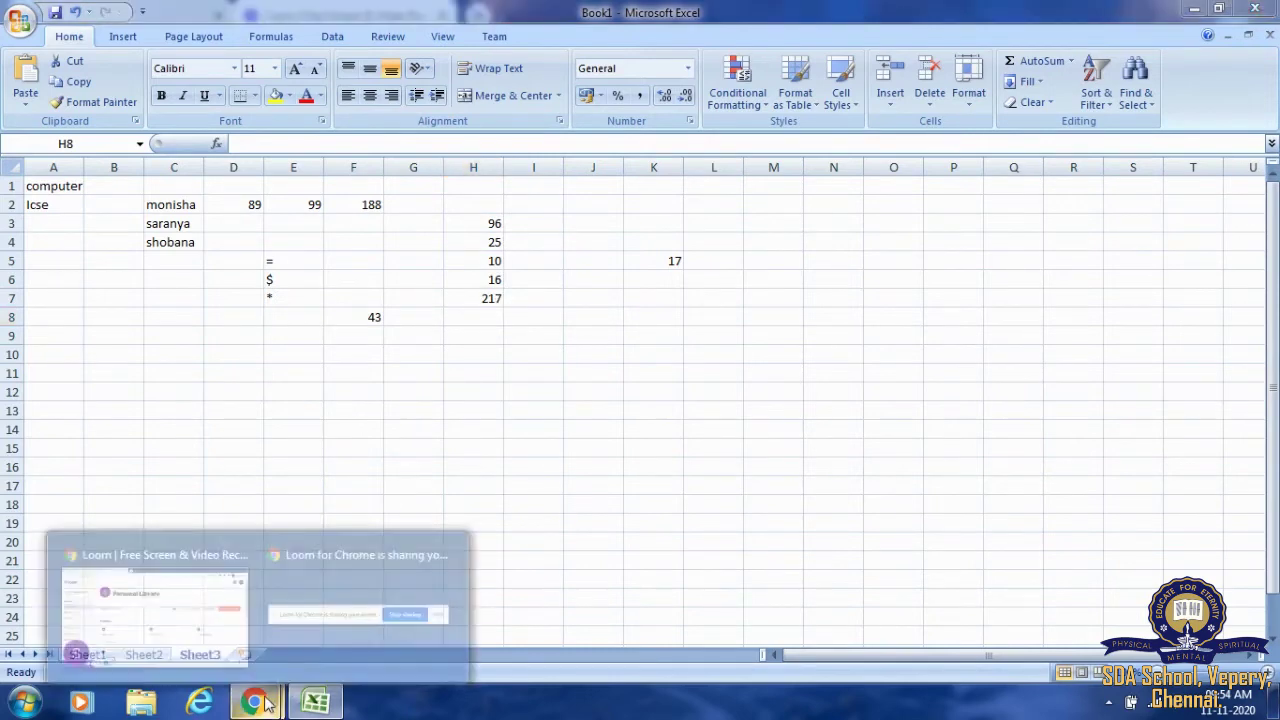
left_click(365, 632)
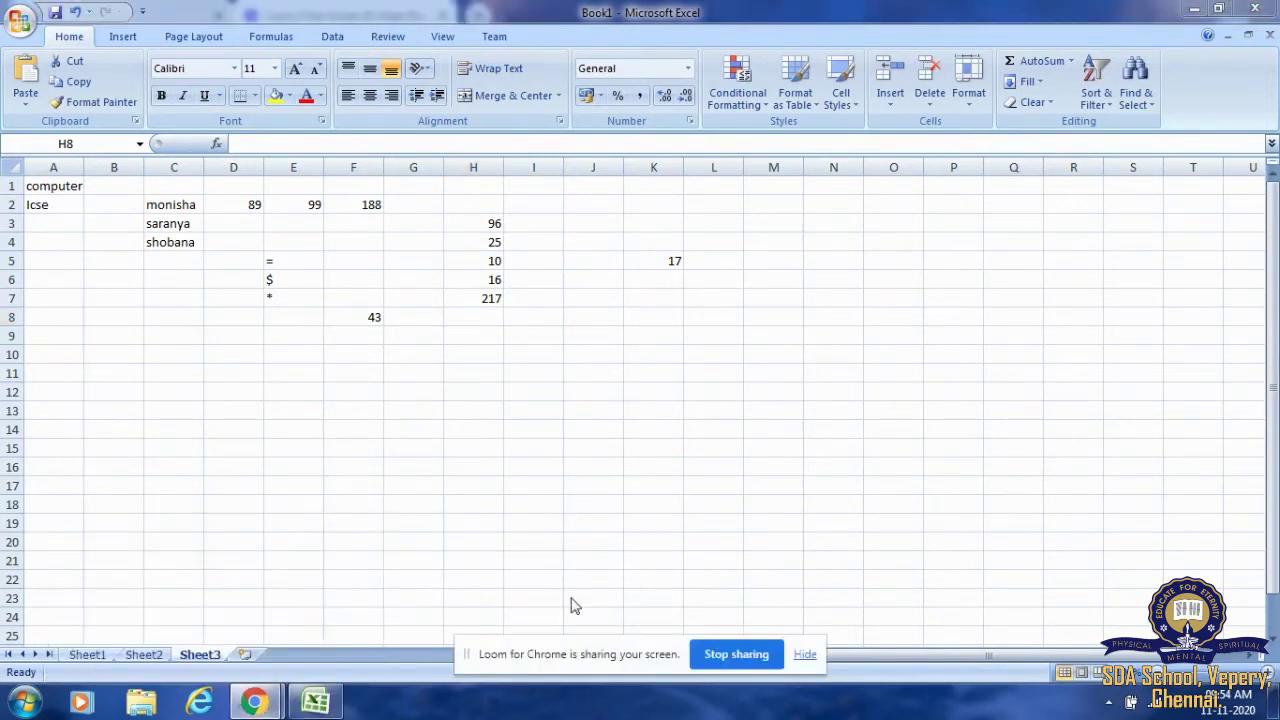
left_click(700, 654)
Enter the number 45 in both cells J8 and J9
left_click(595, 317)
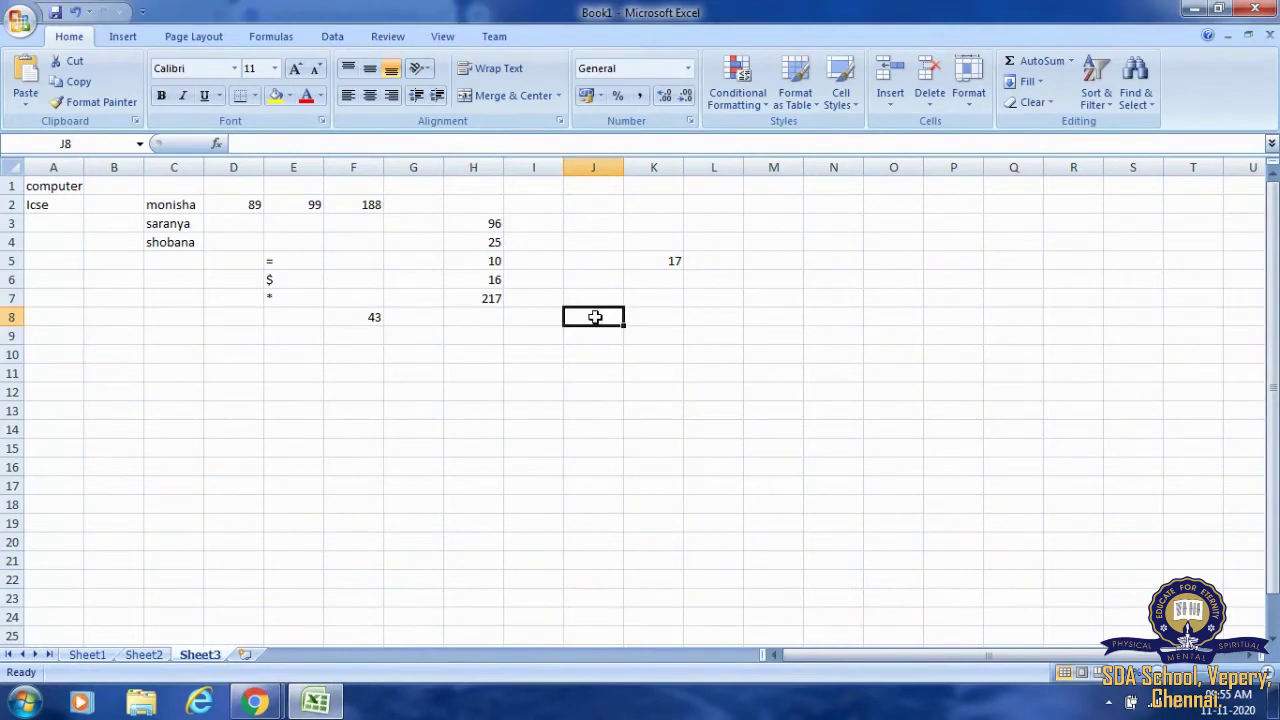
type("45")
key("Return")
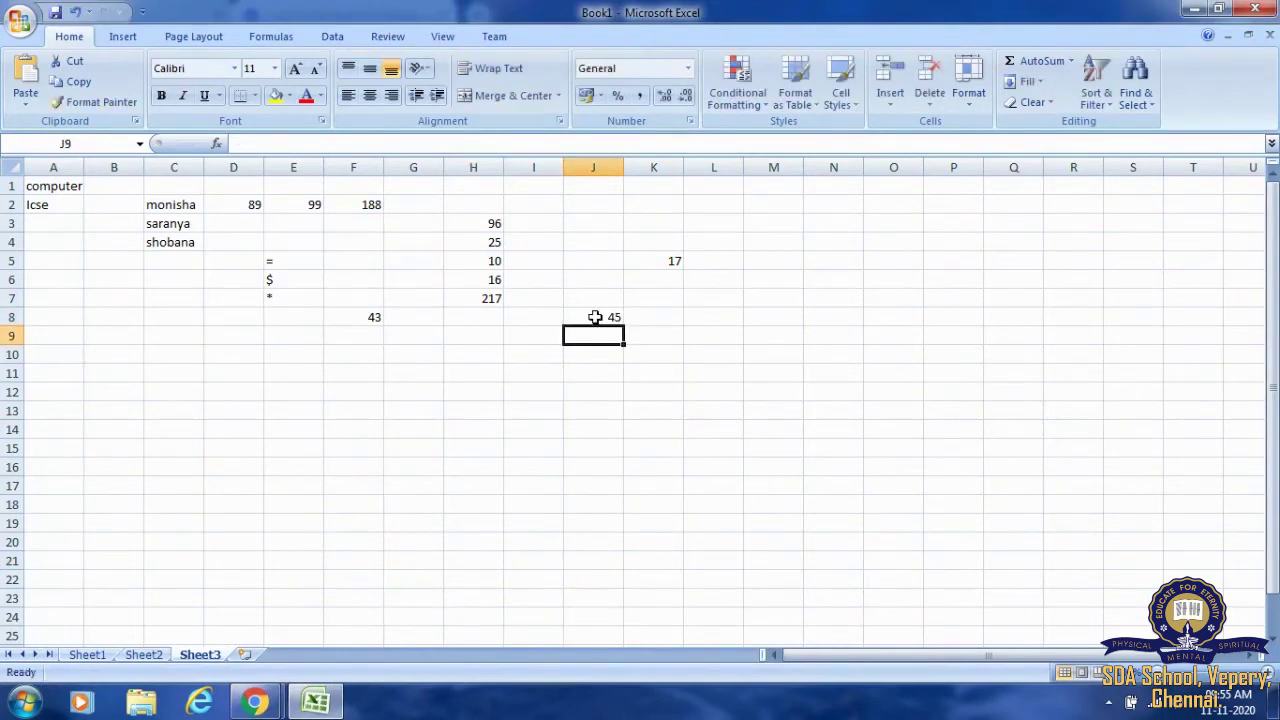
type("45")
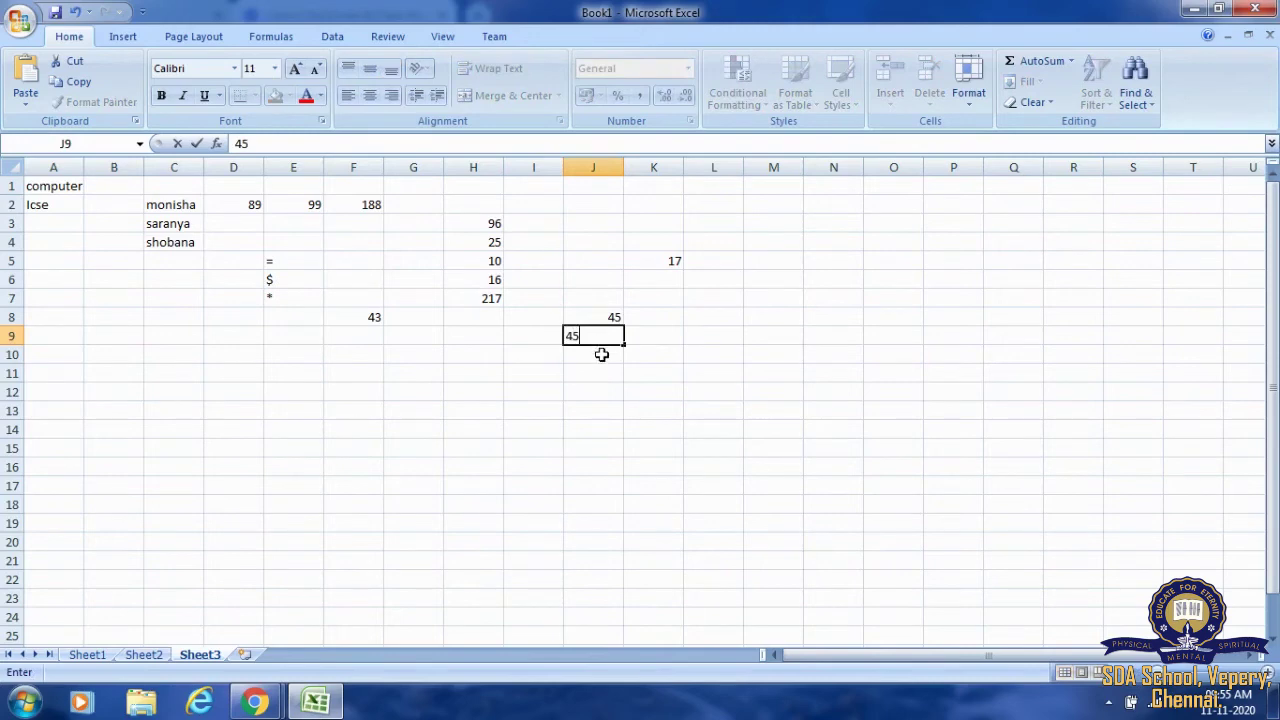
key("Return")
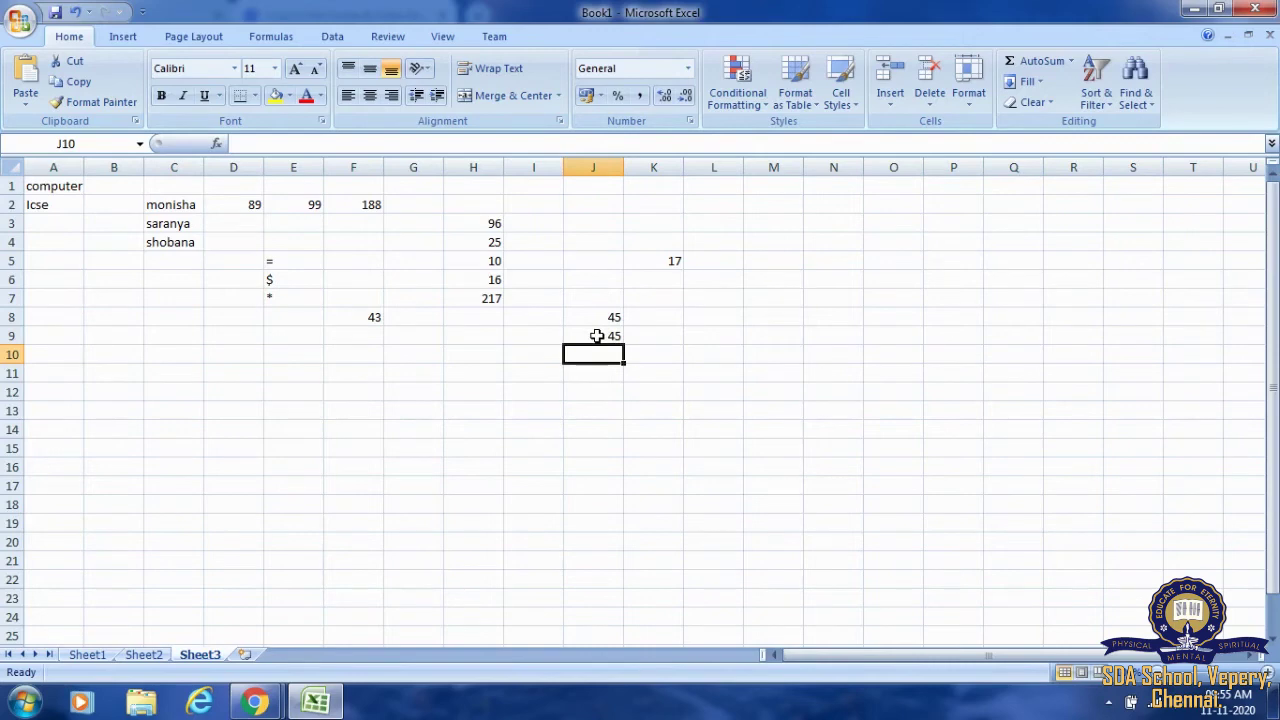
Add the two numbers above with the formula =J8+J9 in cell J10, and reselect that cell to show its formula
left_click(600, 392)
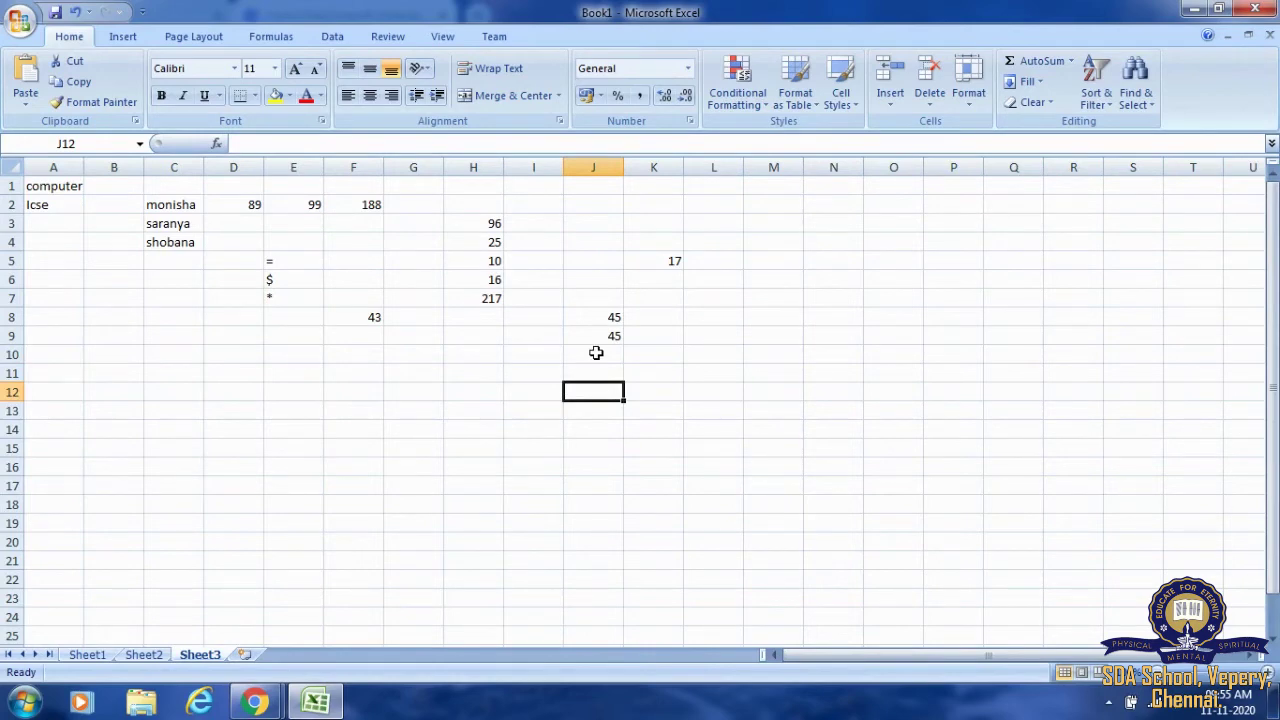
left_click(596, 353)
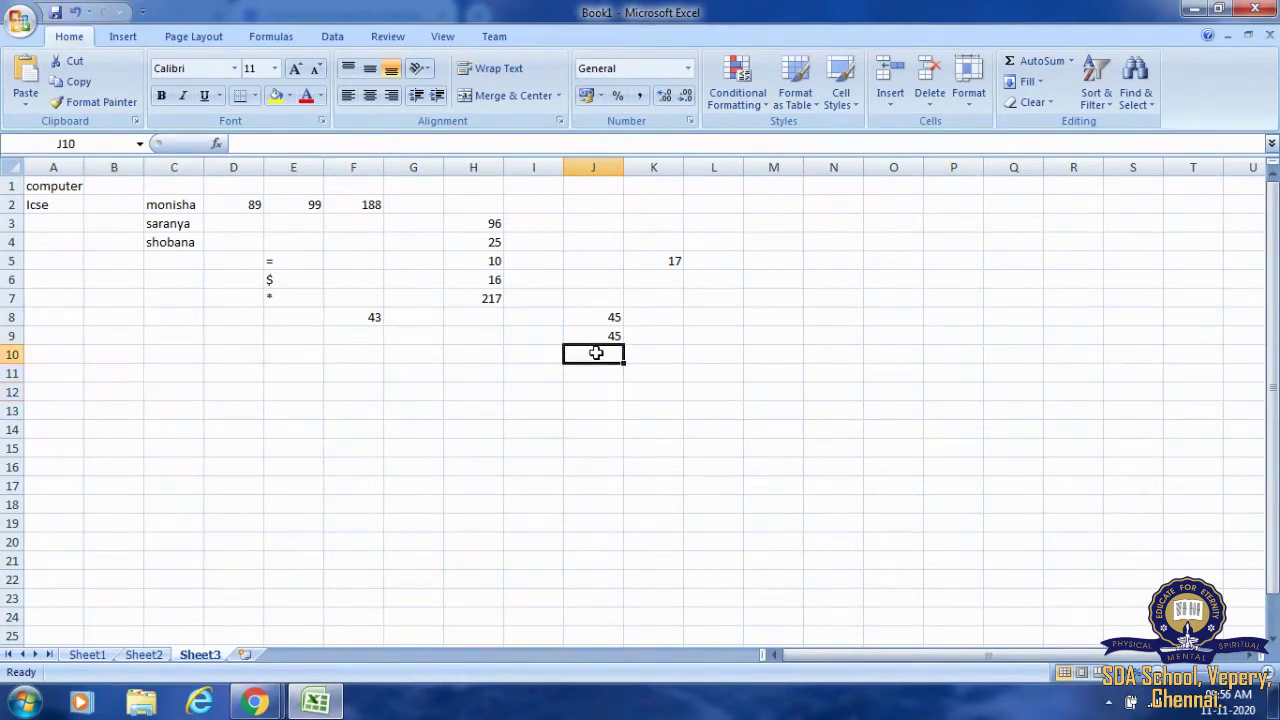
type("=")
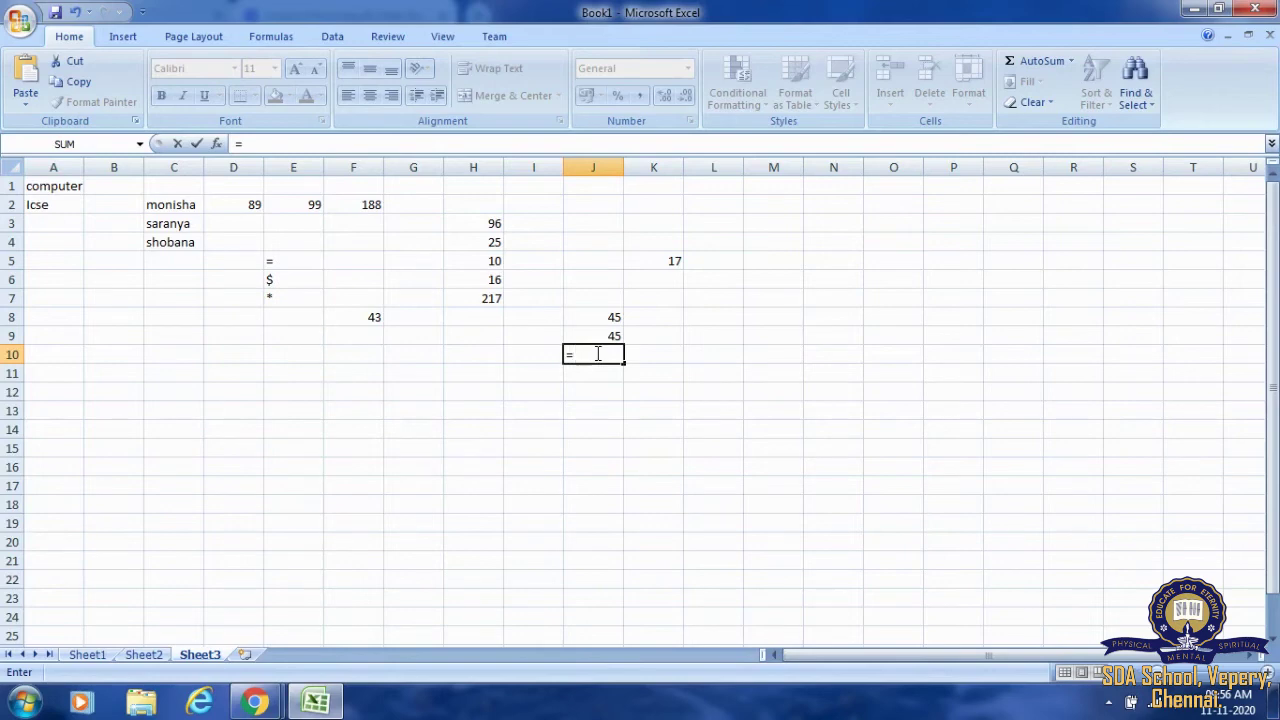
type("j8")
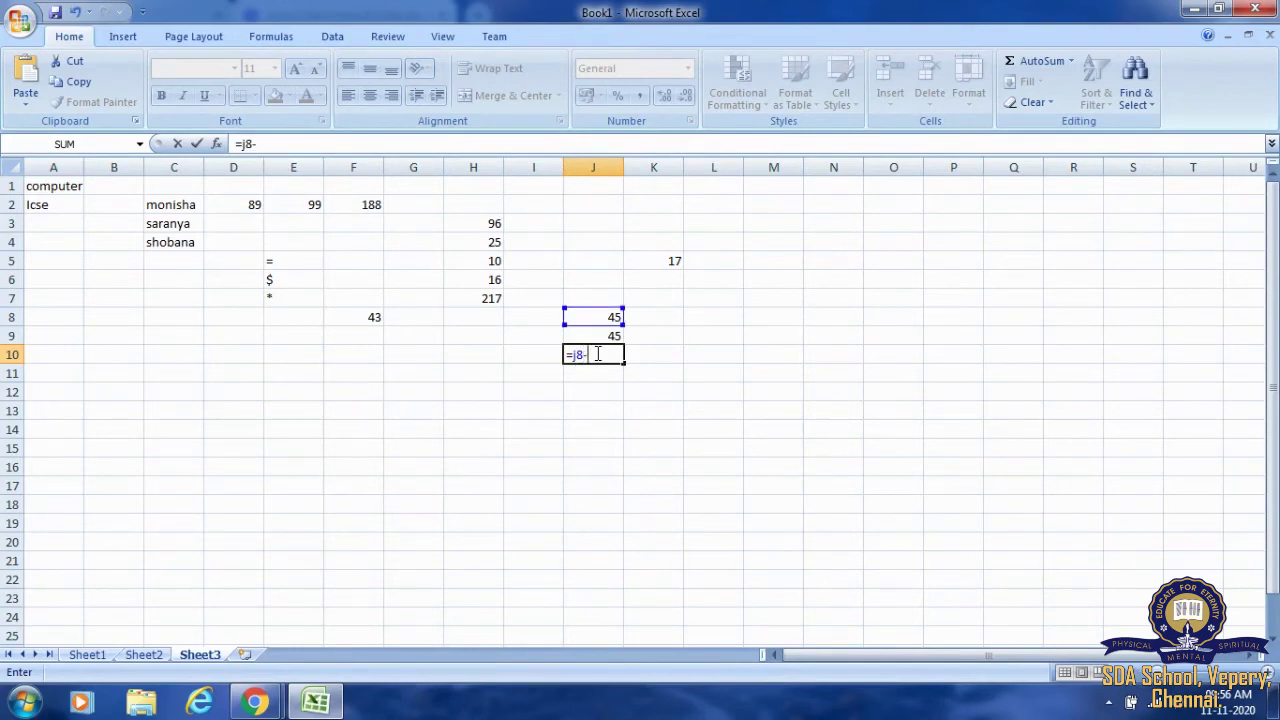
type("+j9")
key("Return")
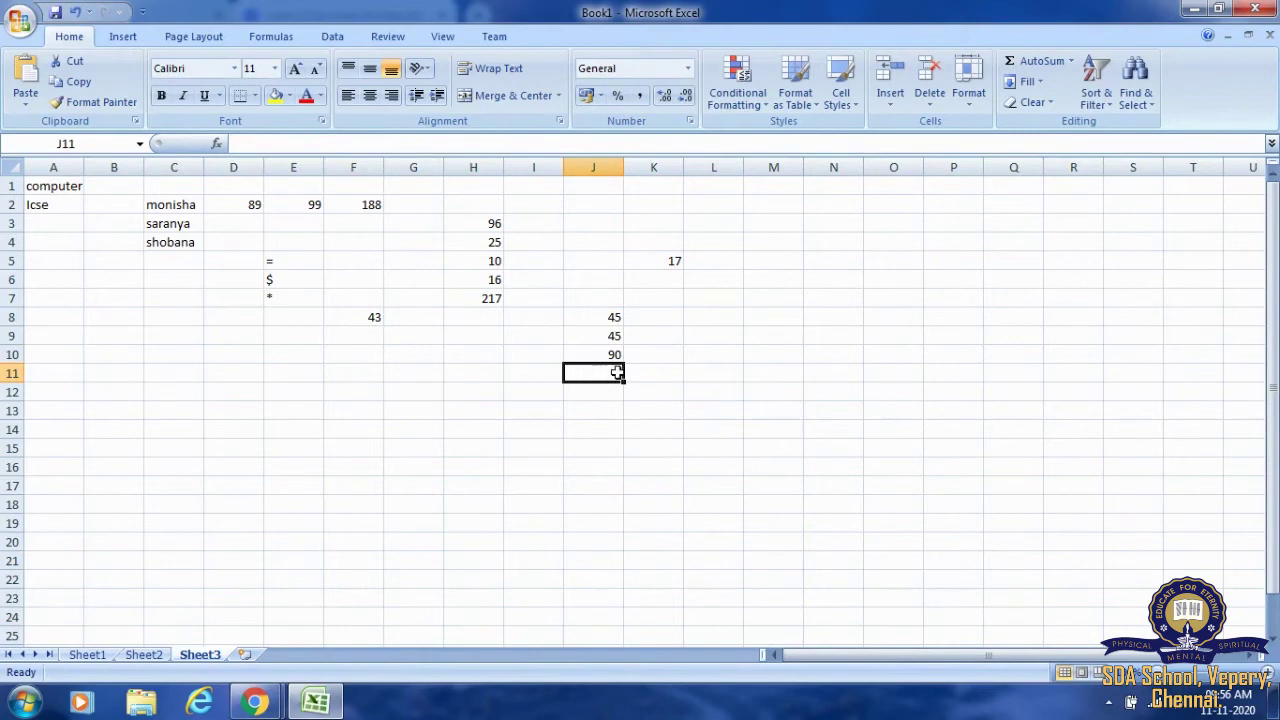
left_click(609, 355)
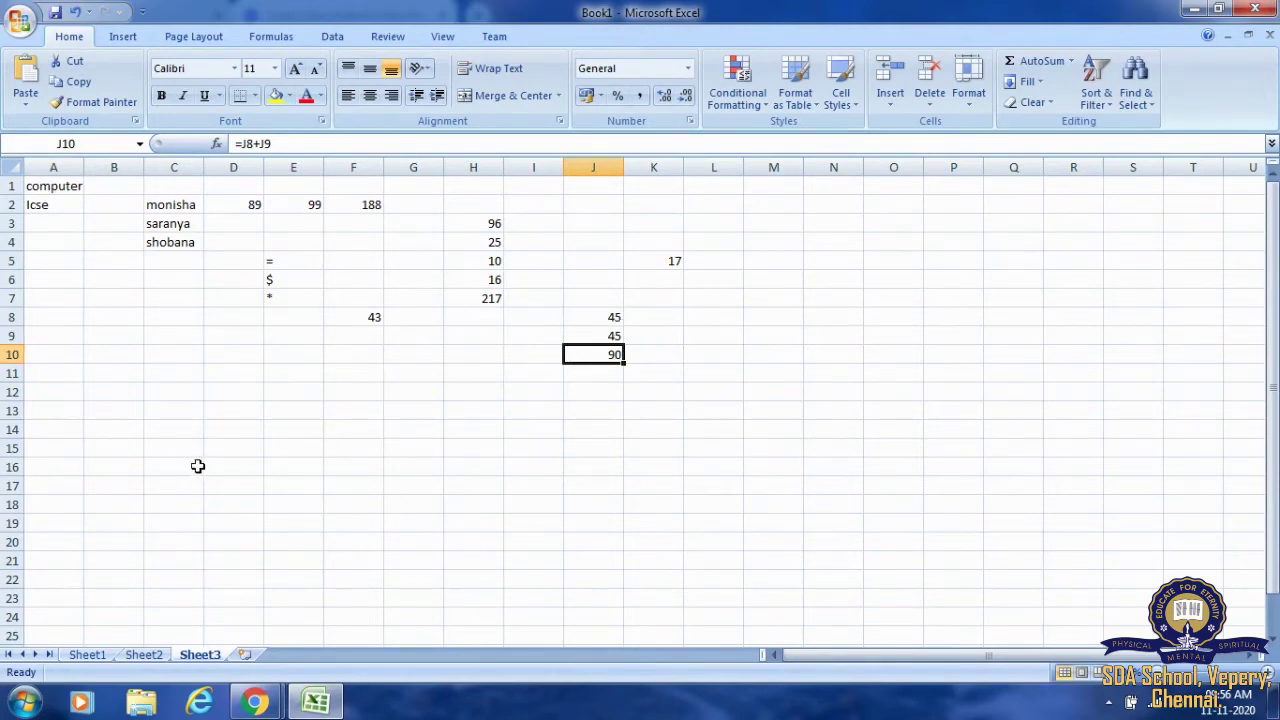
Start saving the workbook and browse to Local Disk (D:) > online internship > Computer Application > chapter 5 as its destination
left_click(15, 28)
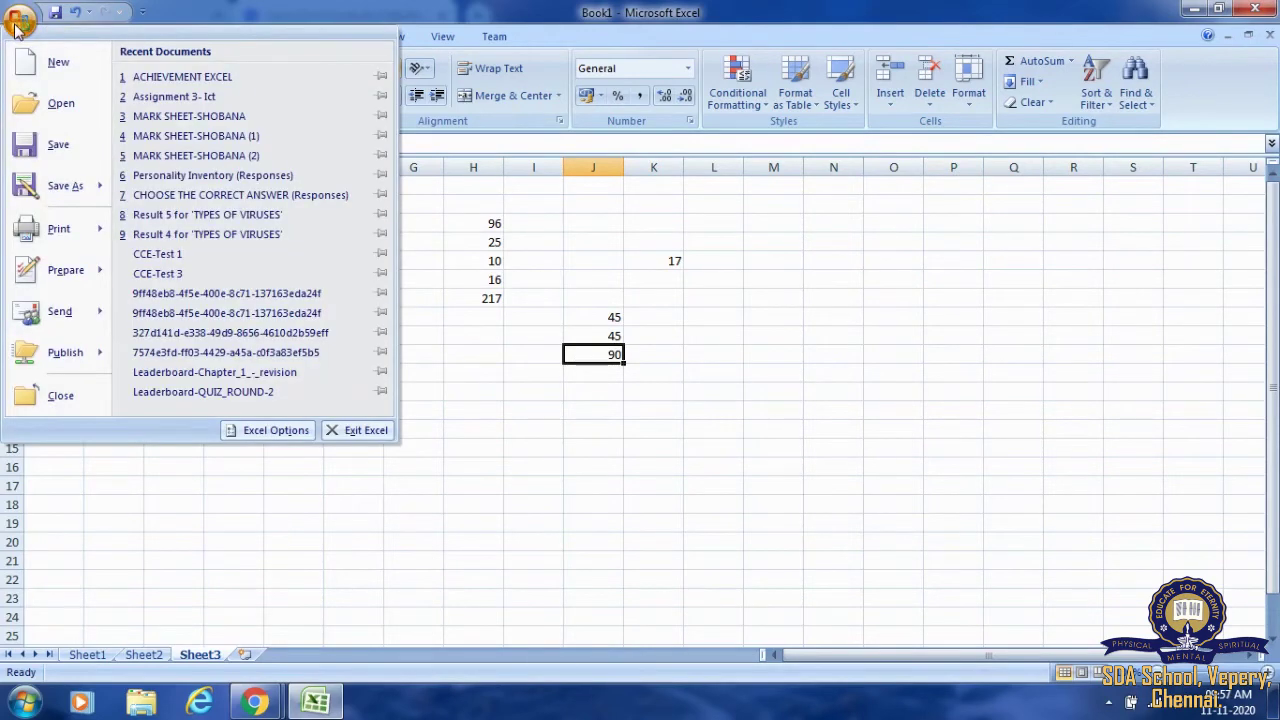
left_click(55, 147)
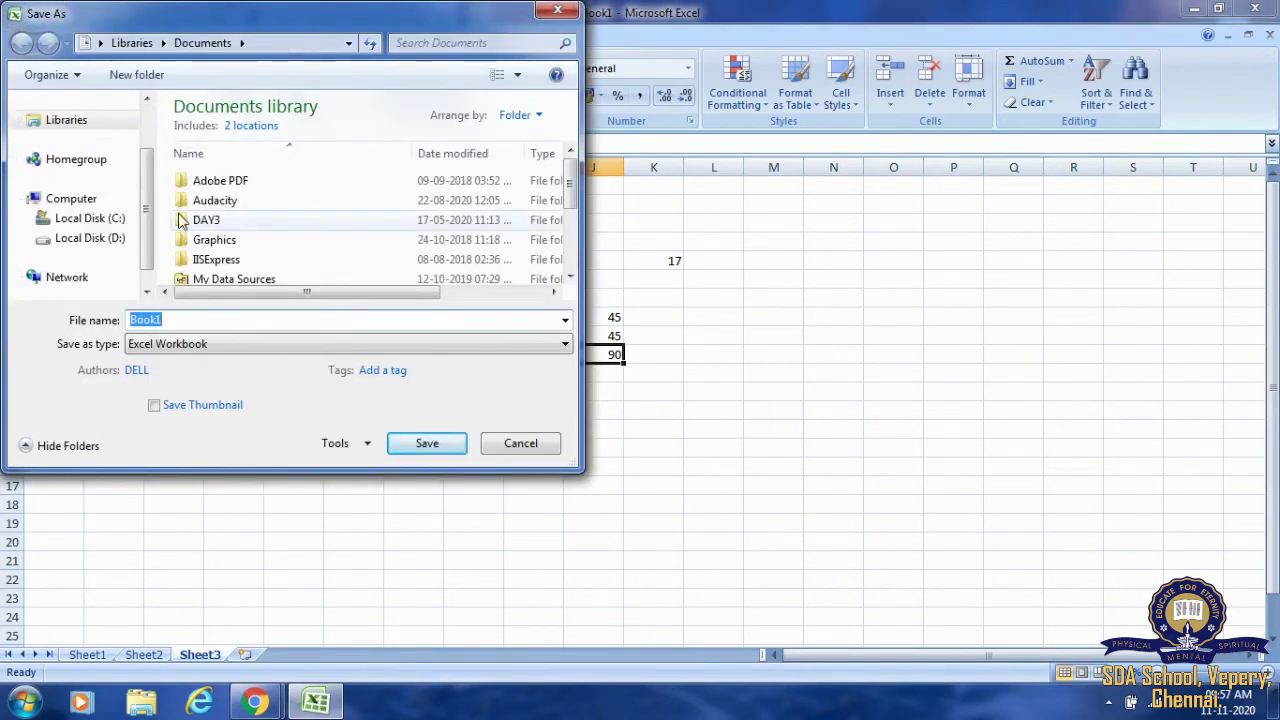
left_click(128, 238)
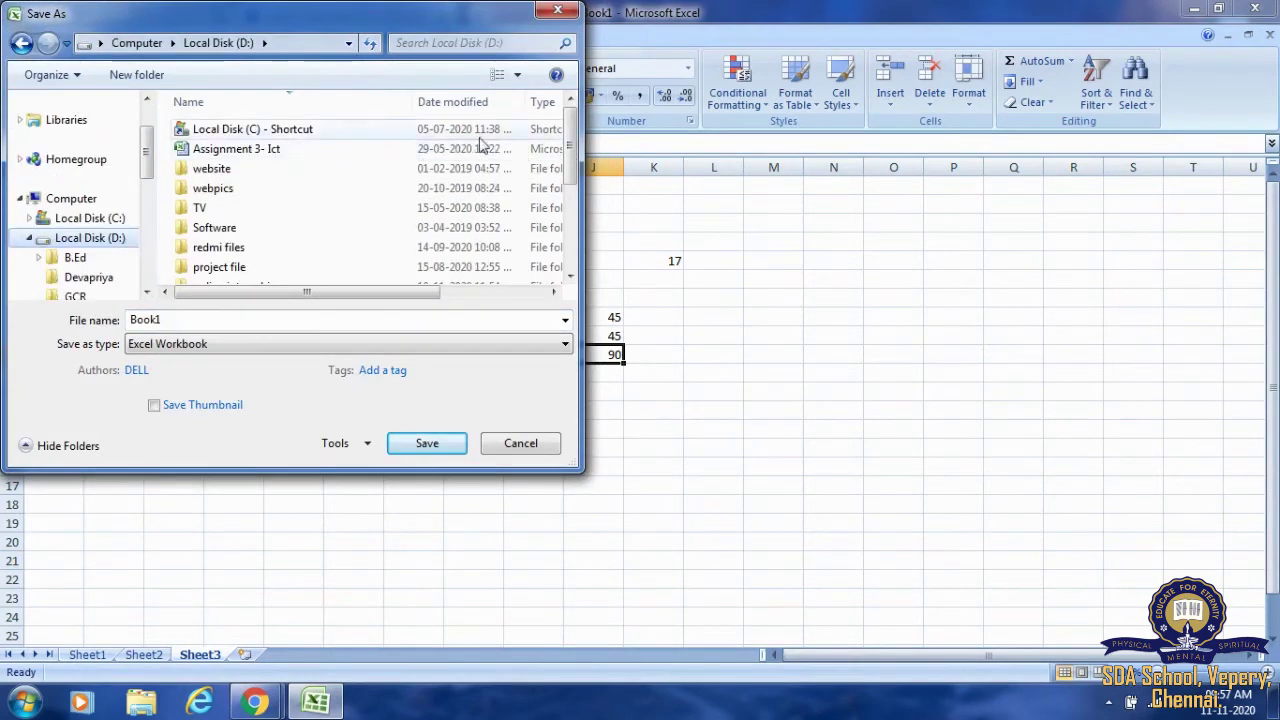
left_click_drag(569, 142, 575, 192)
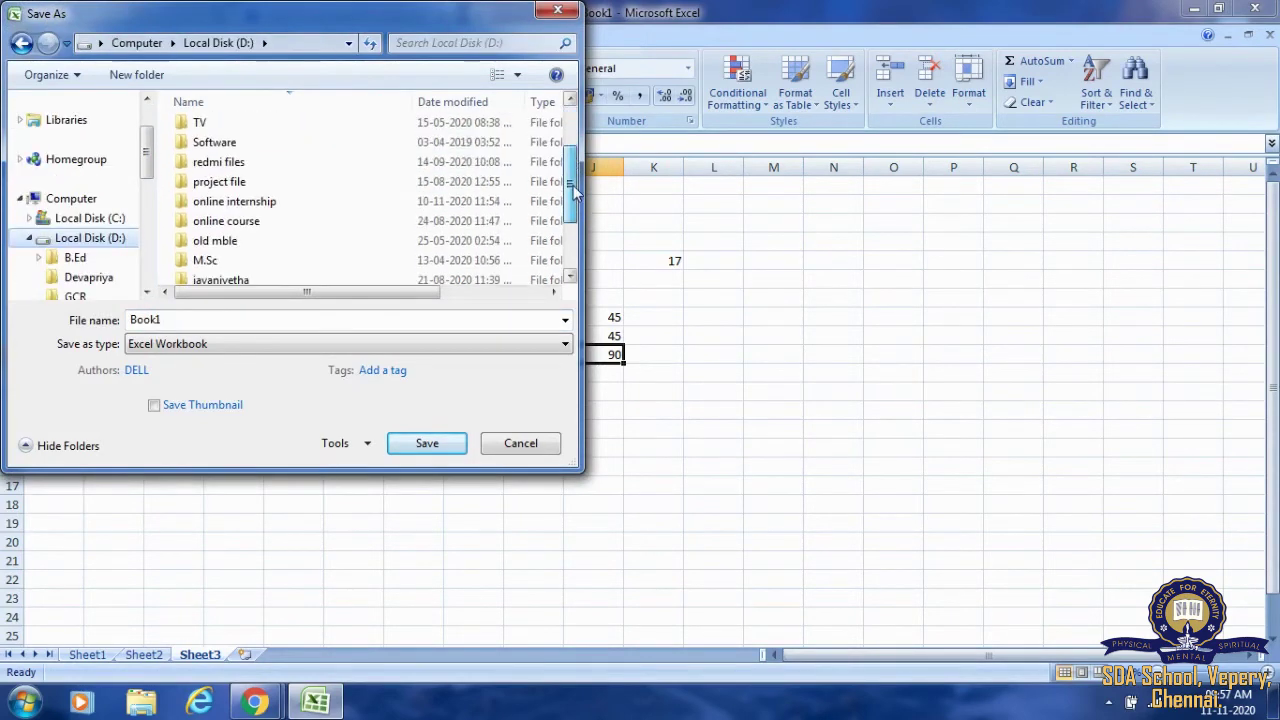
double_click(424, 203)
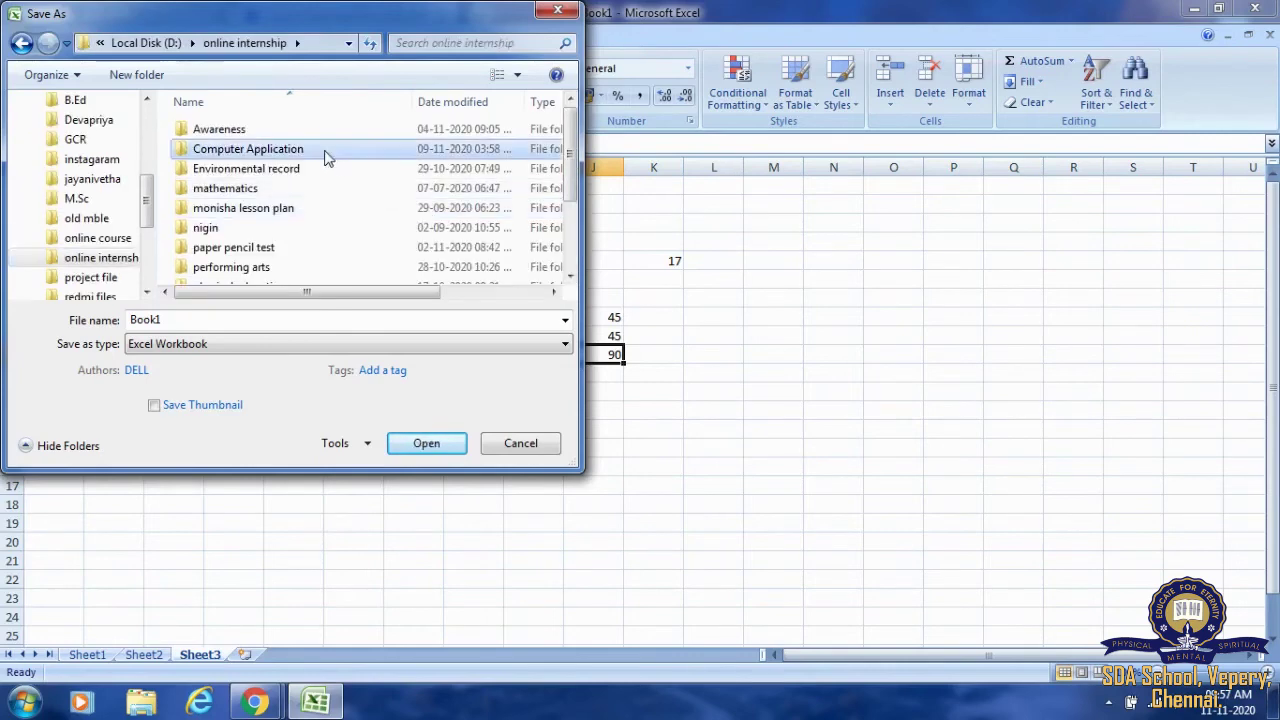
double_click(323, 152)
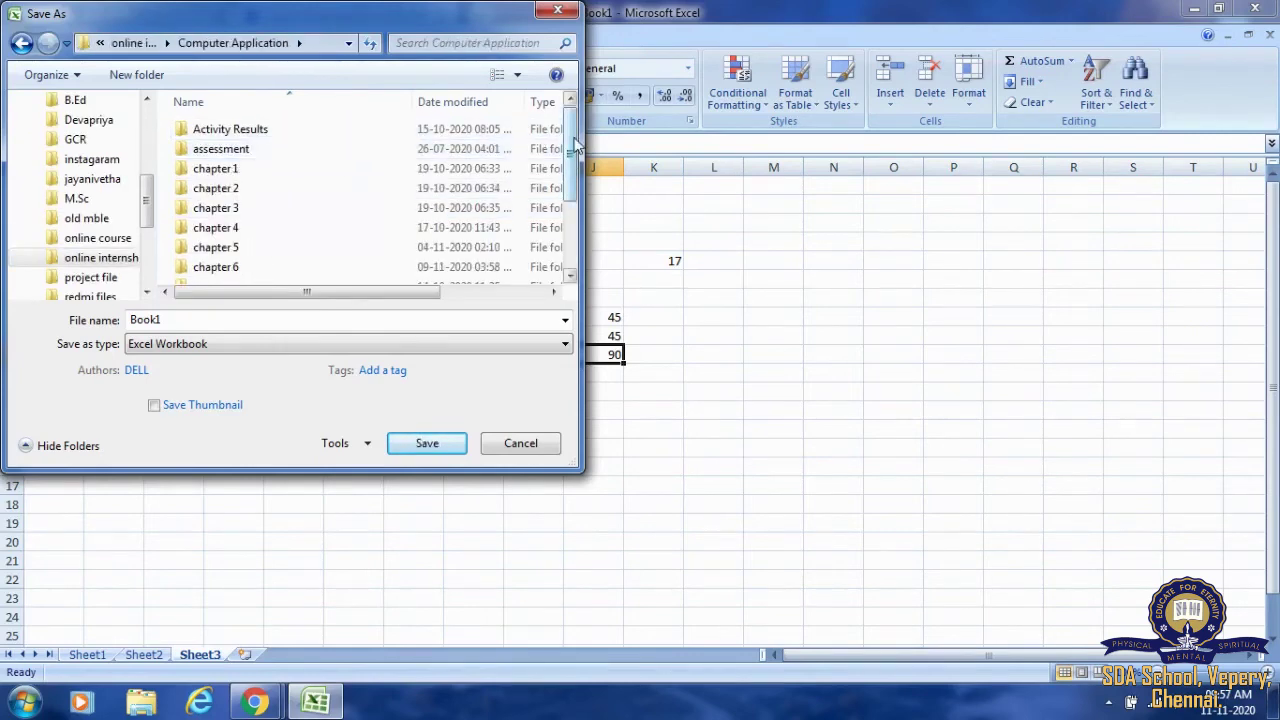
scroll(575, 145, "down", 1)
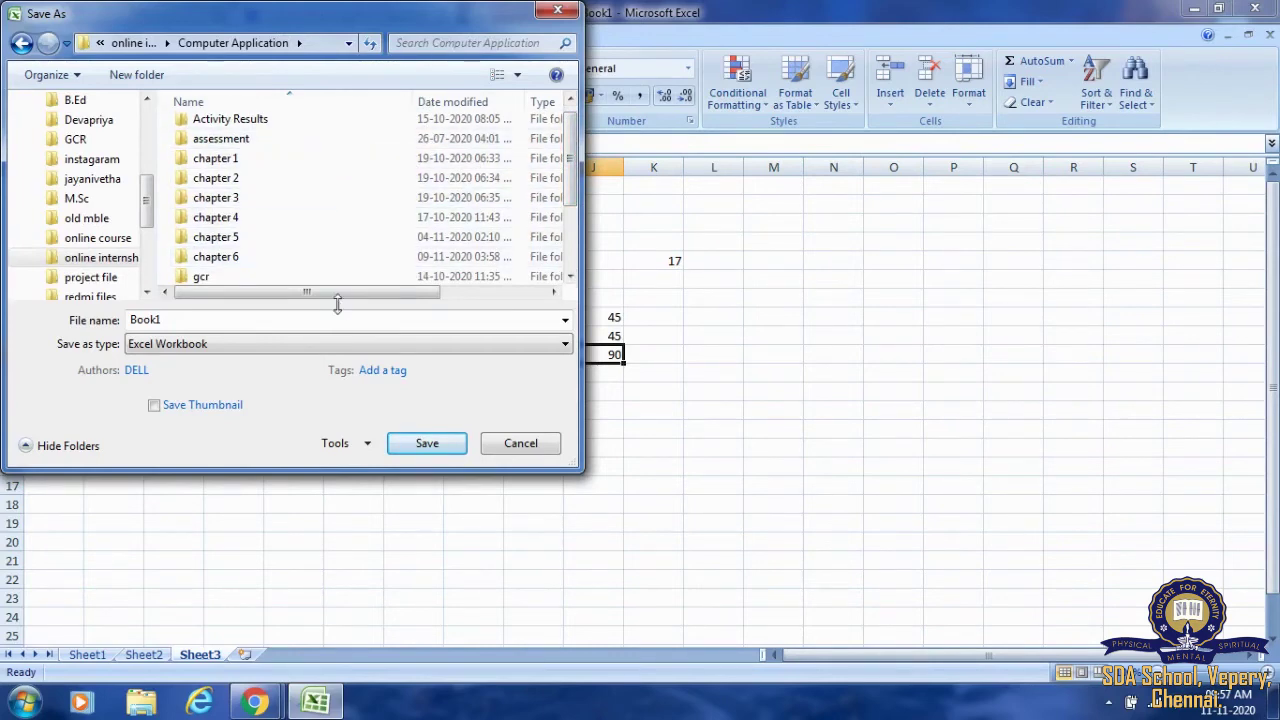
double_click(318, 245)
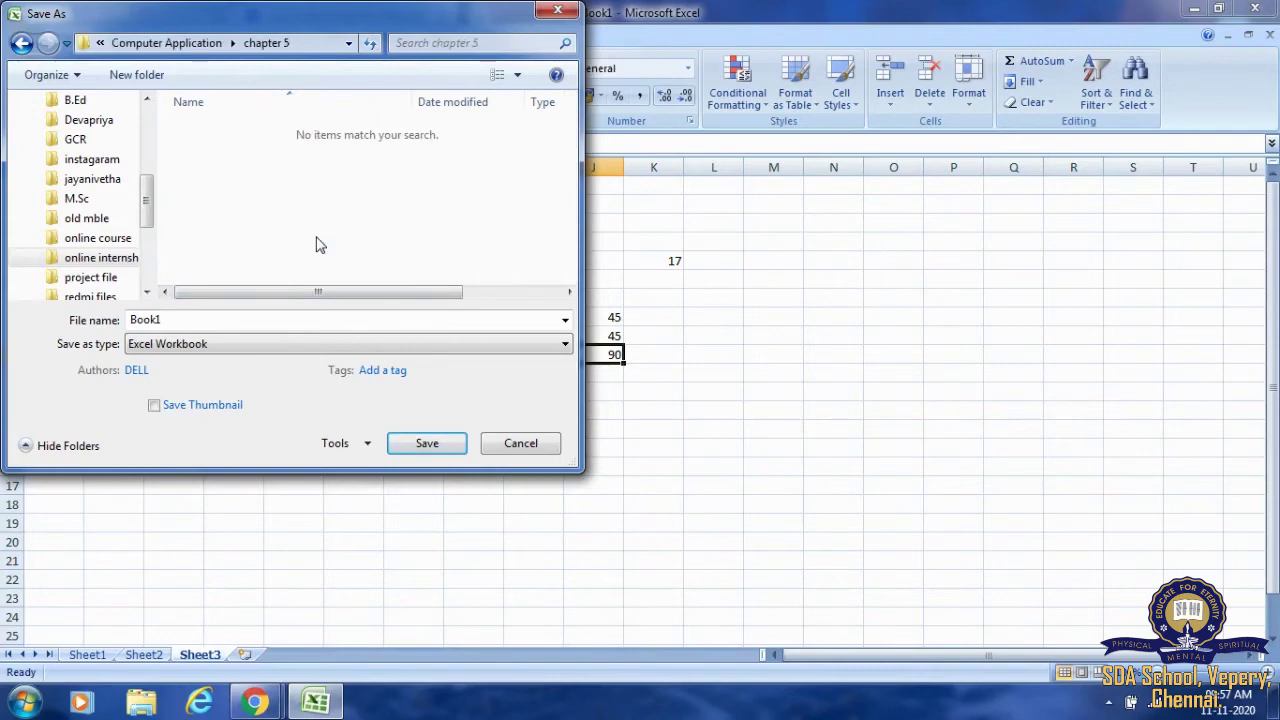
Name the workbook "editing" and save it as an Excel Workbook in the chapter 5 folder
double_click(228, 320)
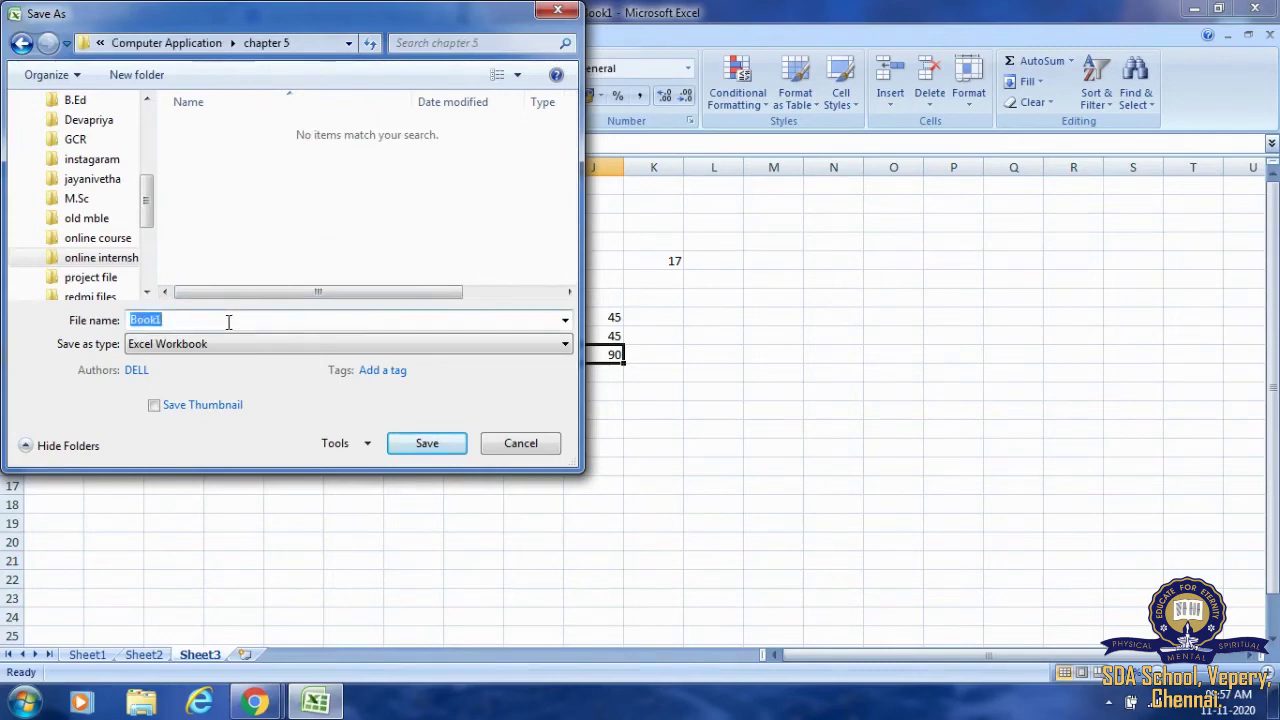
key("BackSpace")
type("excel")
key("BackSpace")
key("BackSpace")
key("BackSpace")
key("BackSpace")
key("BackSpace")
type("editing")
left_click(427, 445)
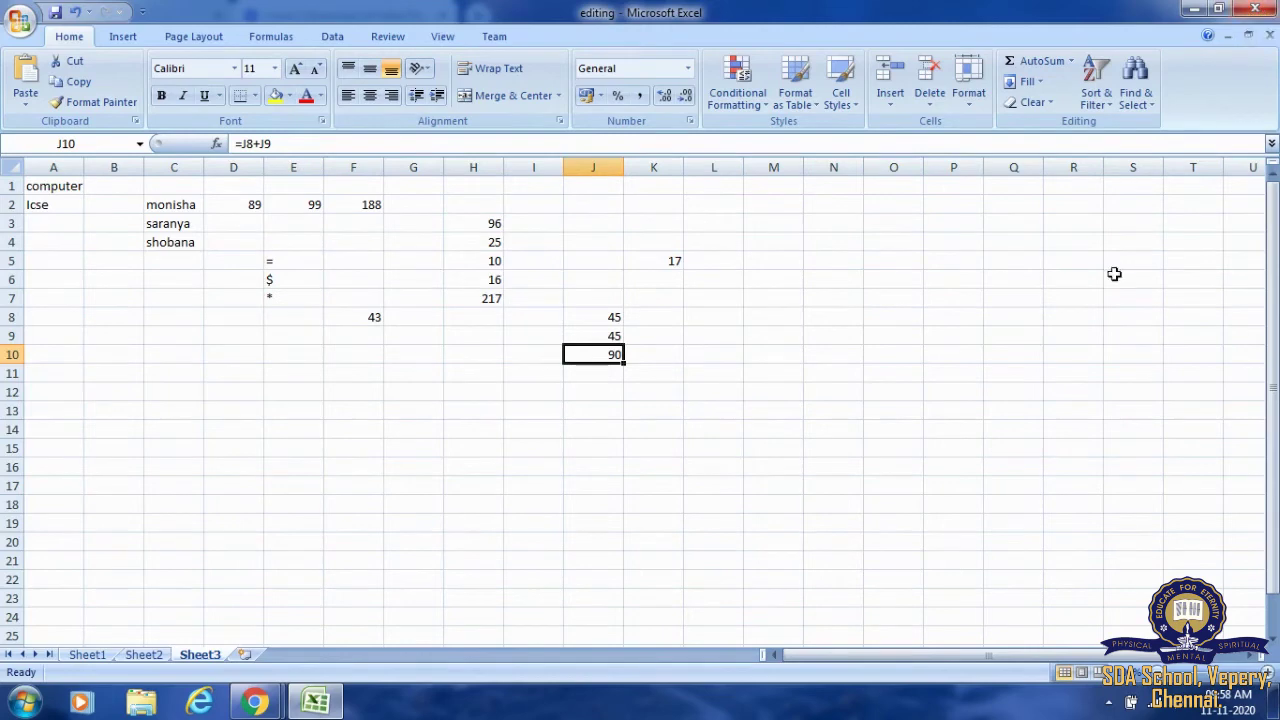
Create a new blank workbook from the Blank Workbook template
left_click(20, 24)
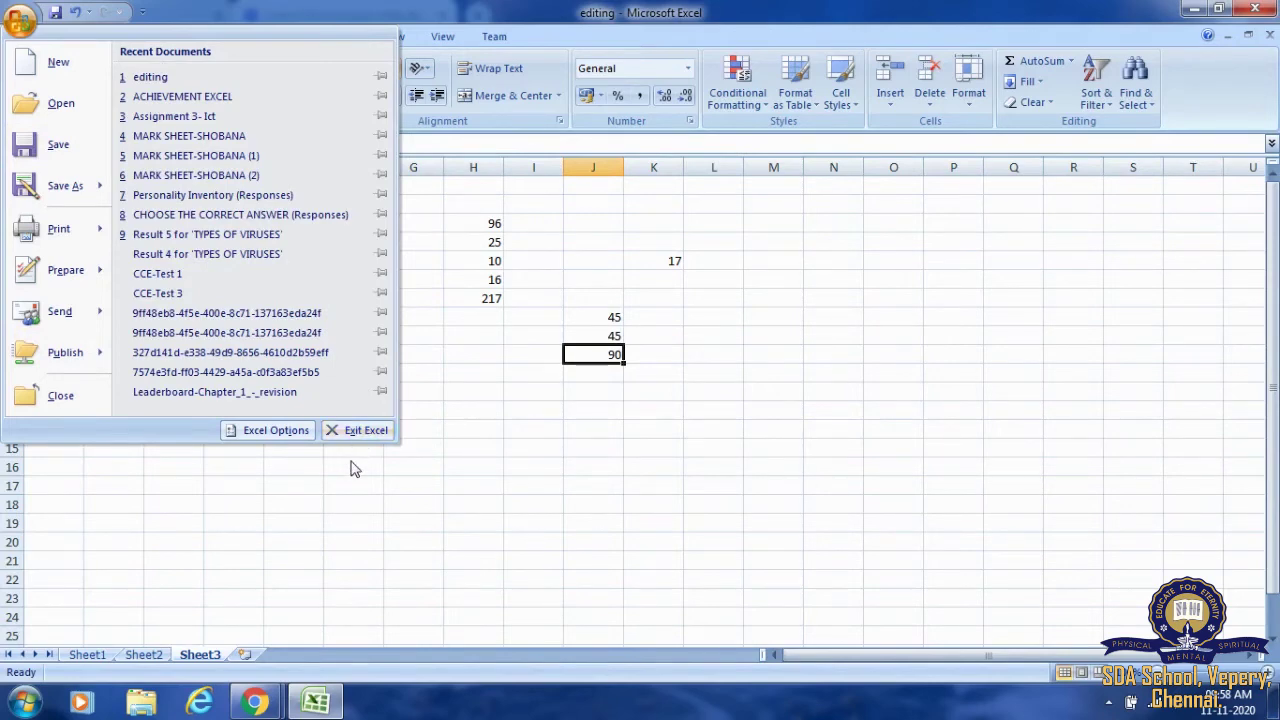
left_click(352, 469)
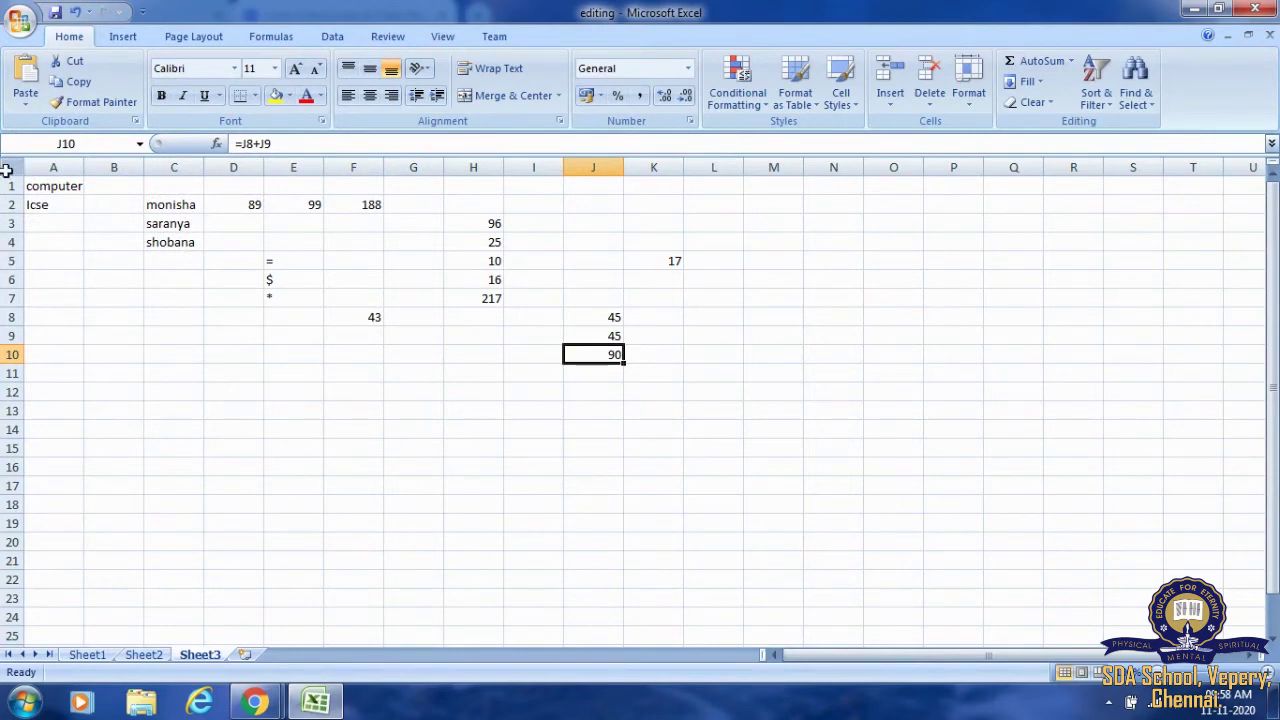
left_click(18, 20)
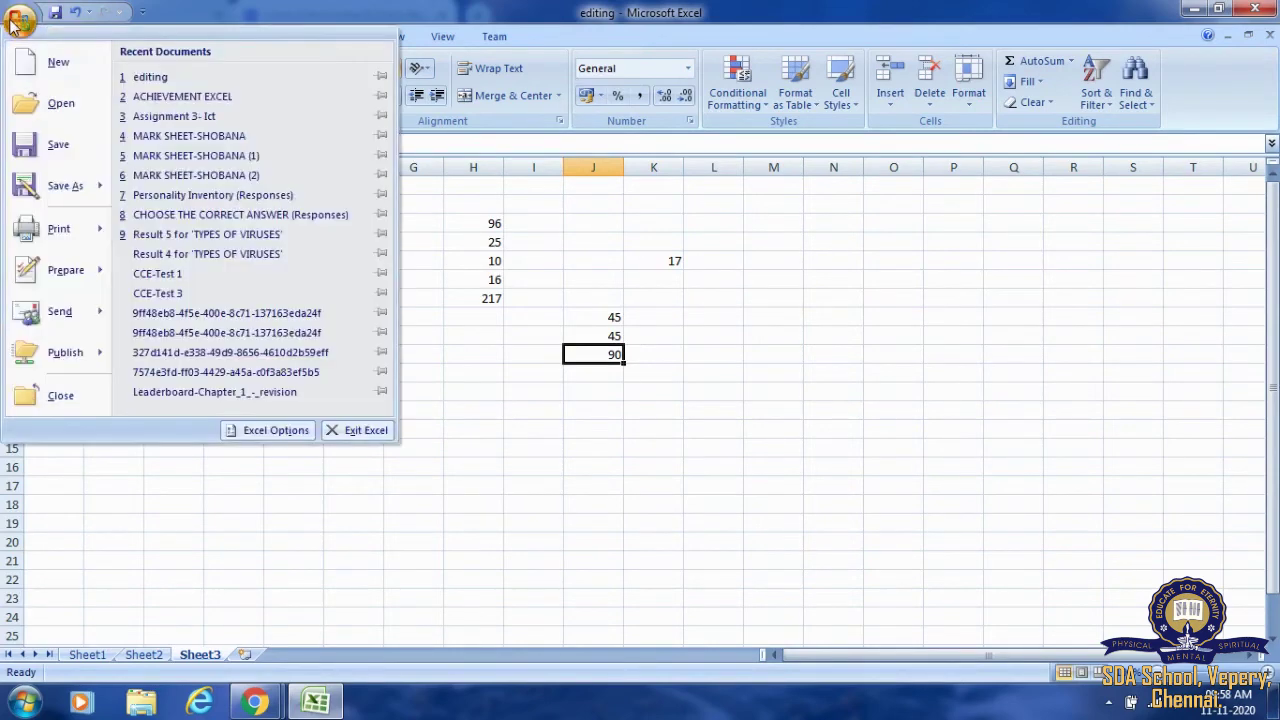
left_click(55, 63)
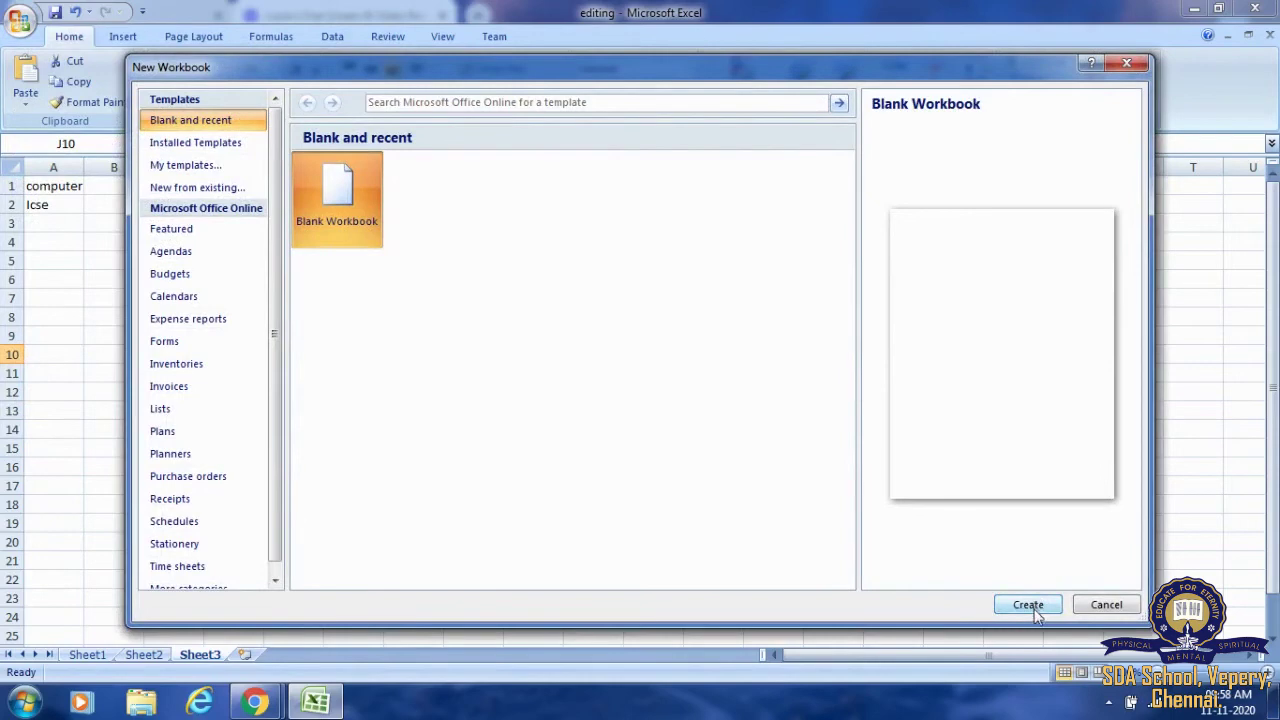
left_click(1030, 606)
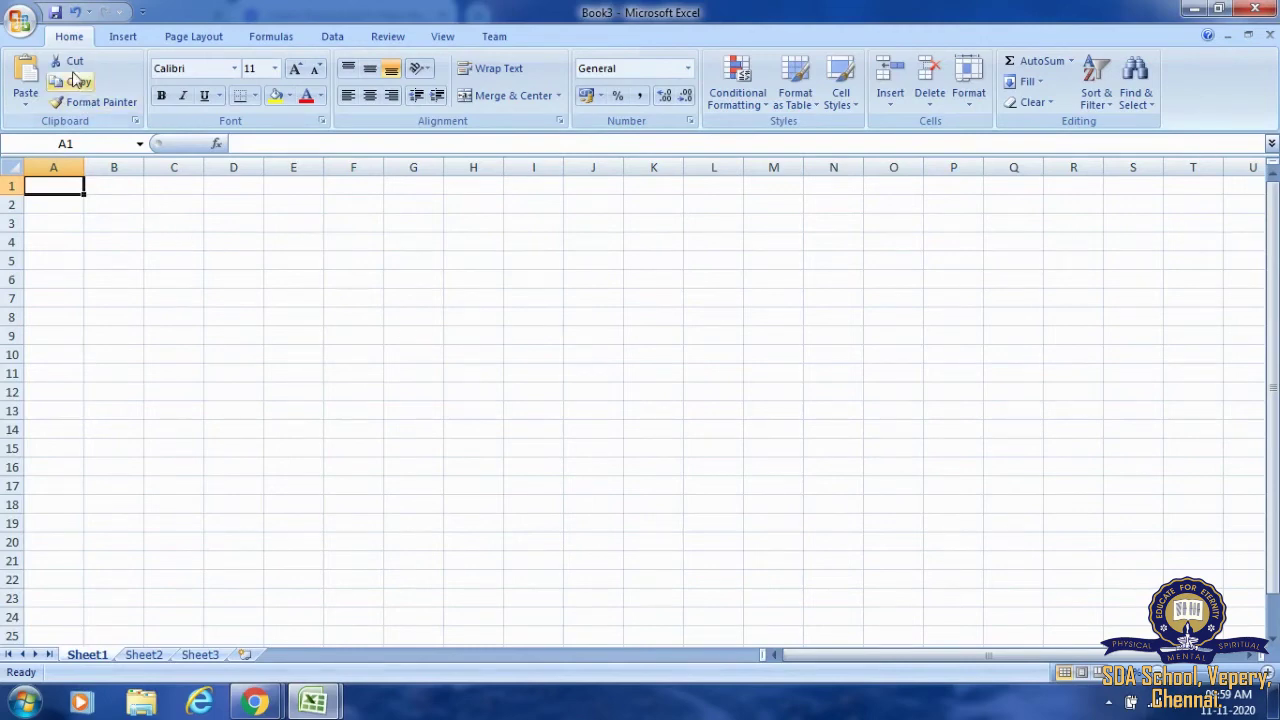
Open the saved workbook "editing" from the chapter 5 folder
left_click(21, 22)
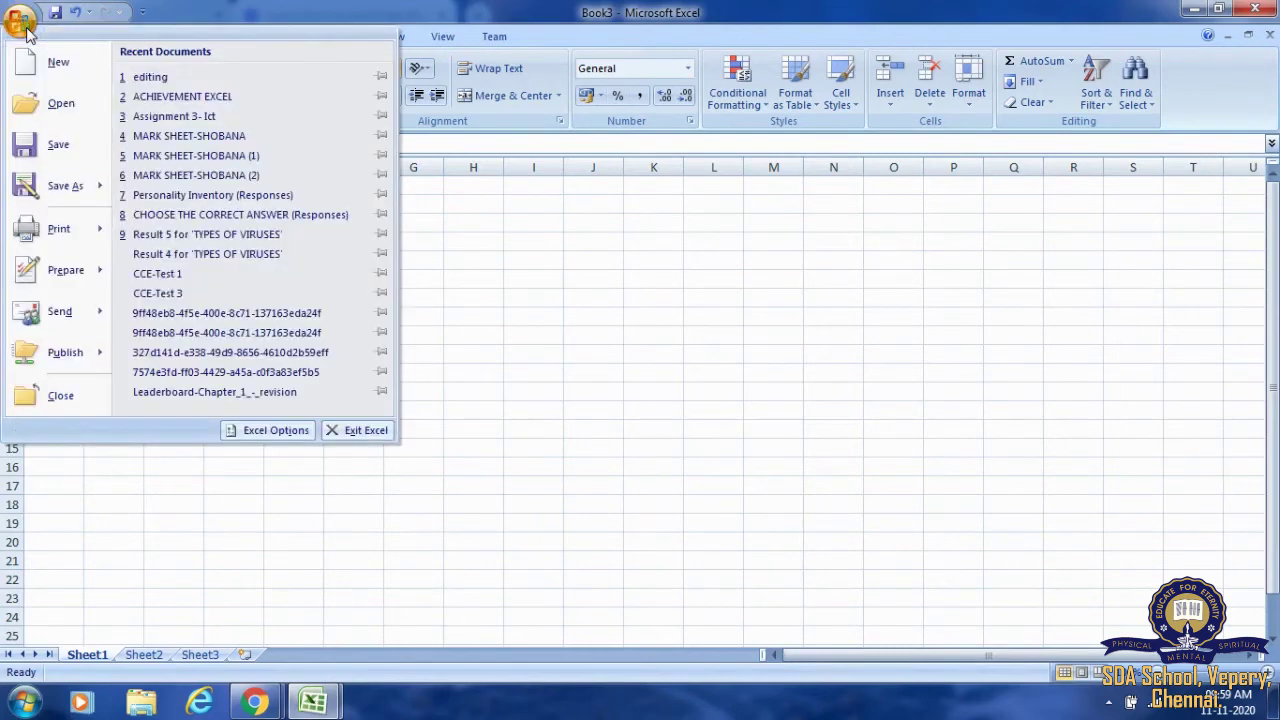
left_click(58, 118)
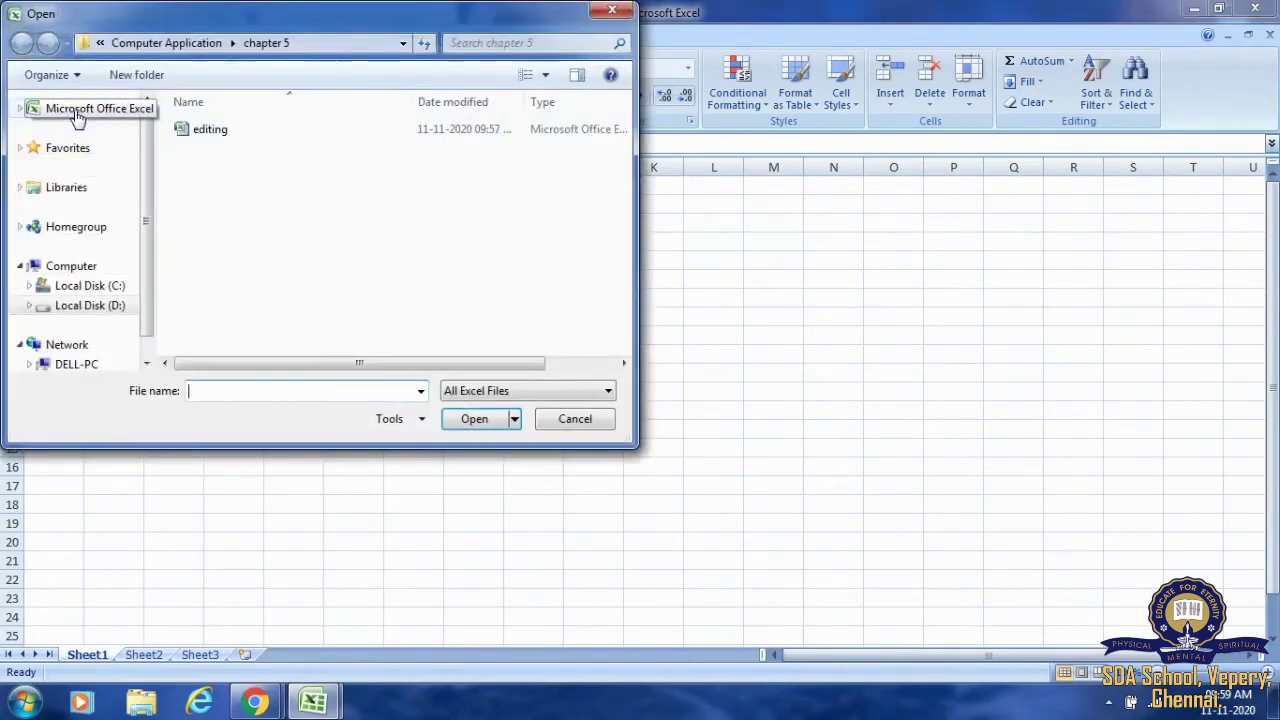
left_click(221, 136)
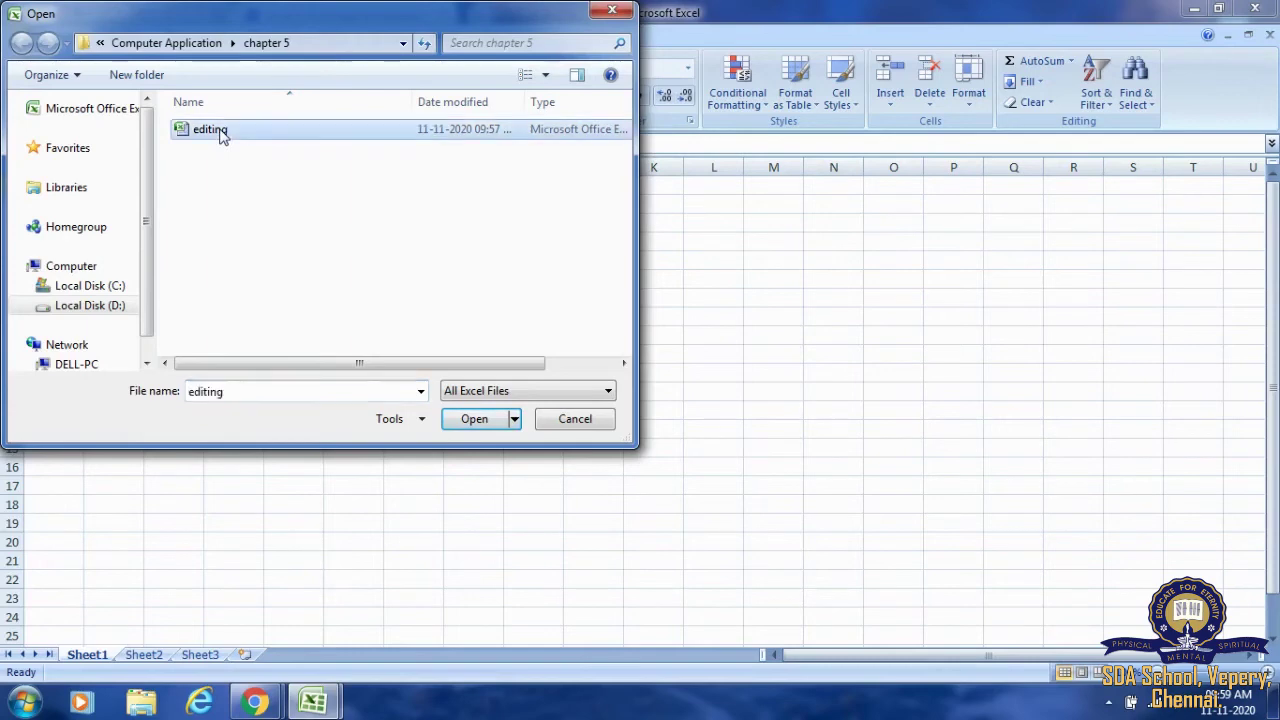
left_click(468, 420)
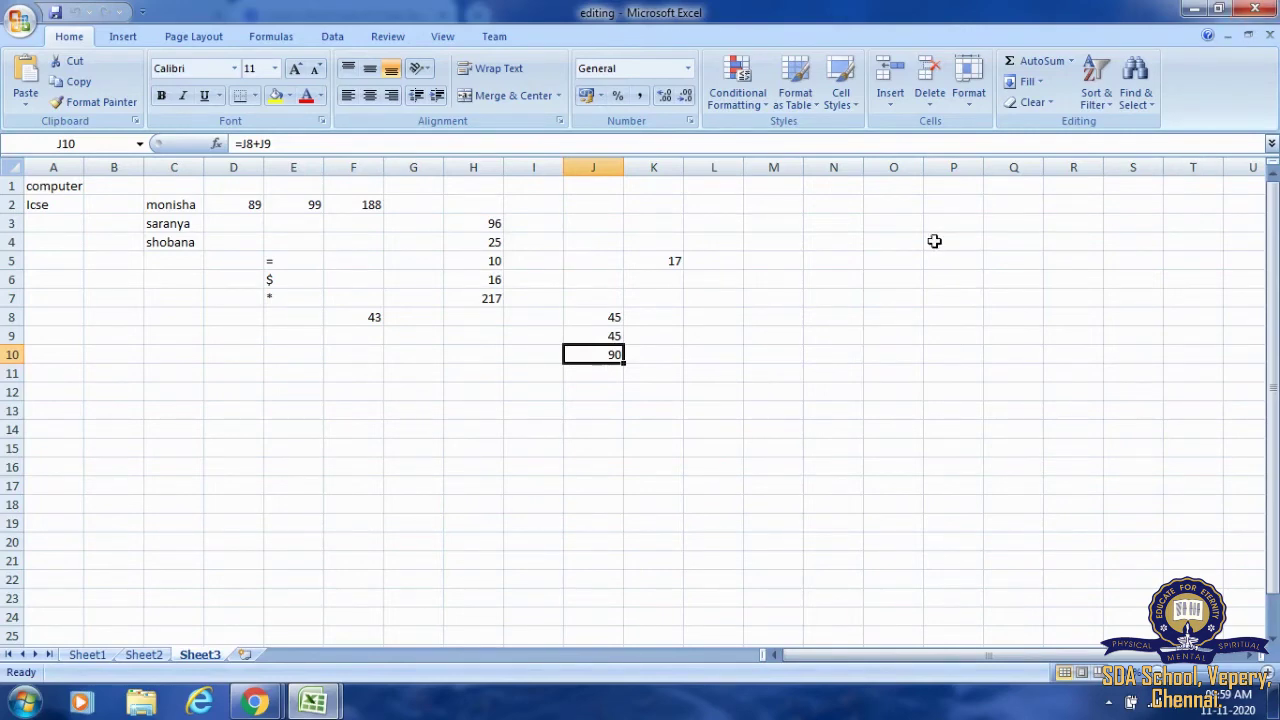
Exit the spreadsheet program from the open "editing" workbook
left_click(20, 22)
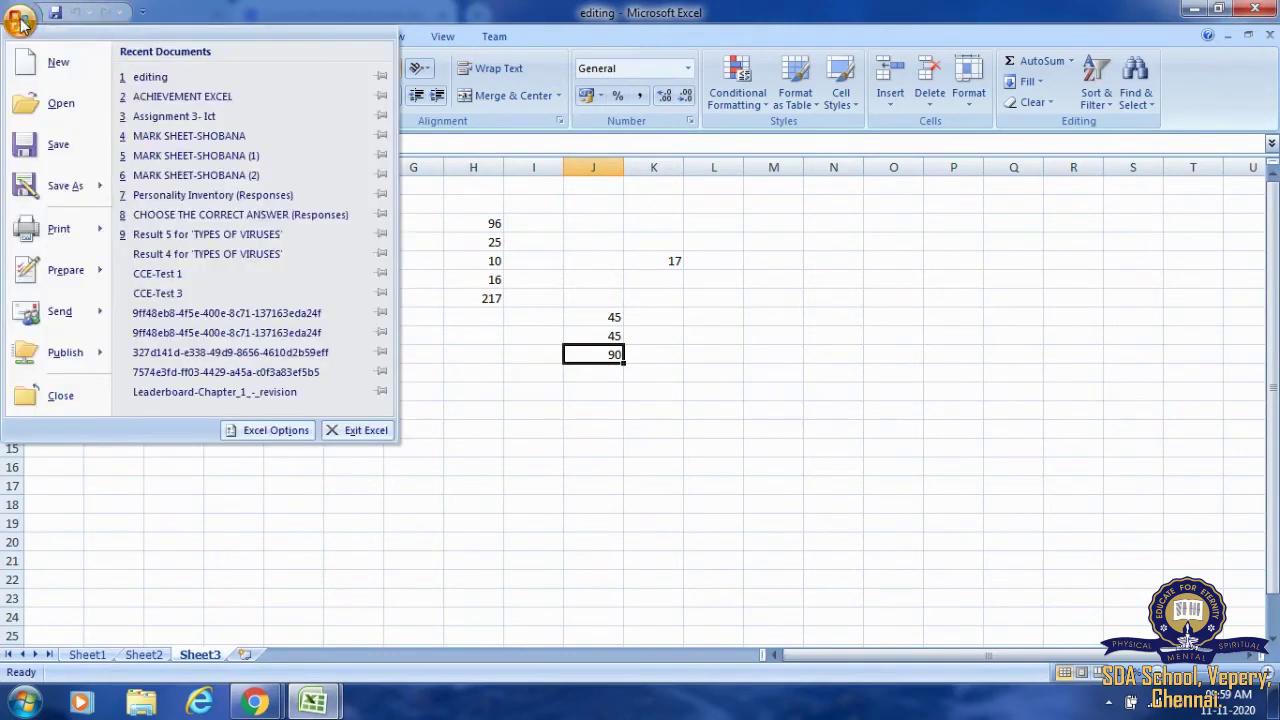
left_click(355, 432)
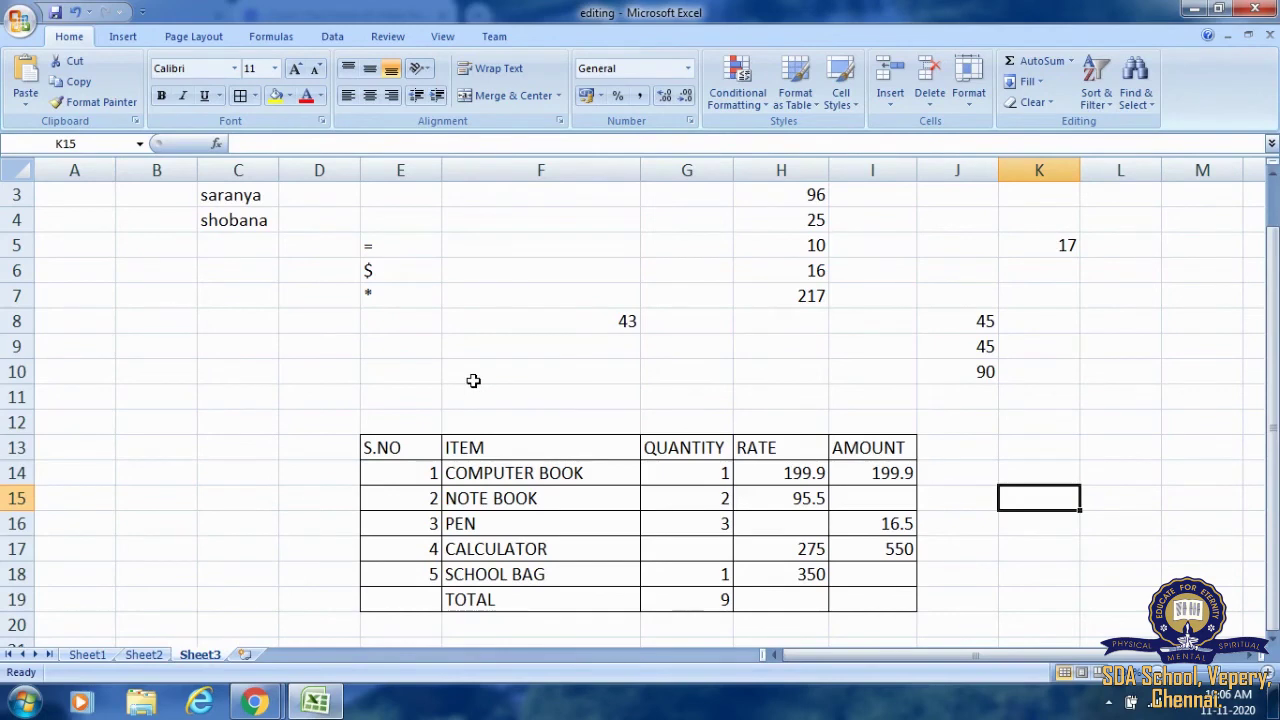
Review the items in F14:F18 of the purchase table and its blank cells I15, H16, G17, I18 and I19
left_click(544, 469)
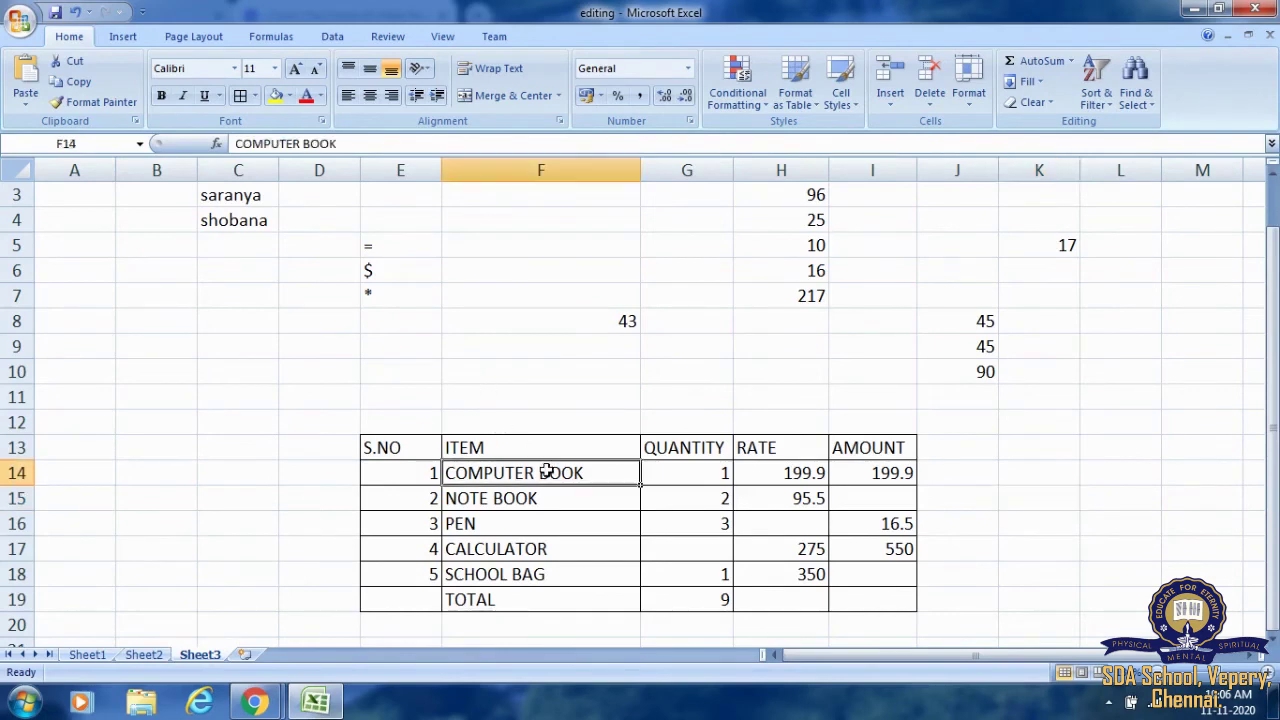
left_click(548, 496)
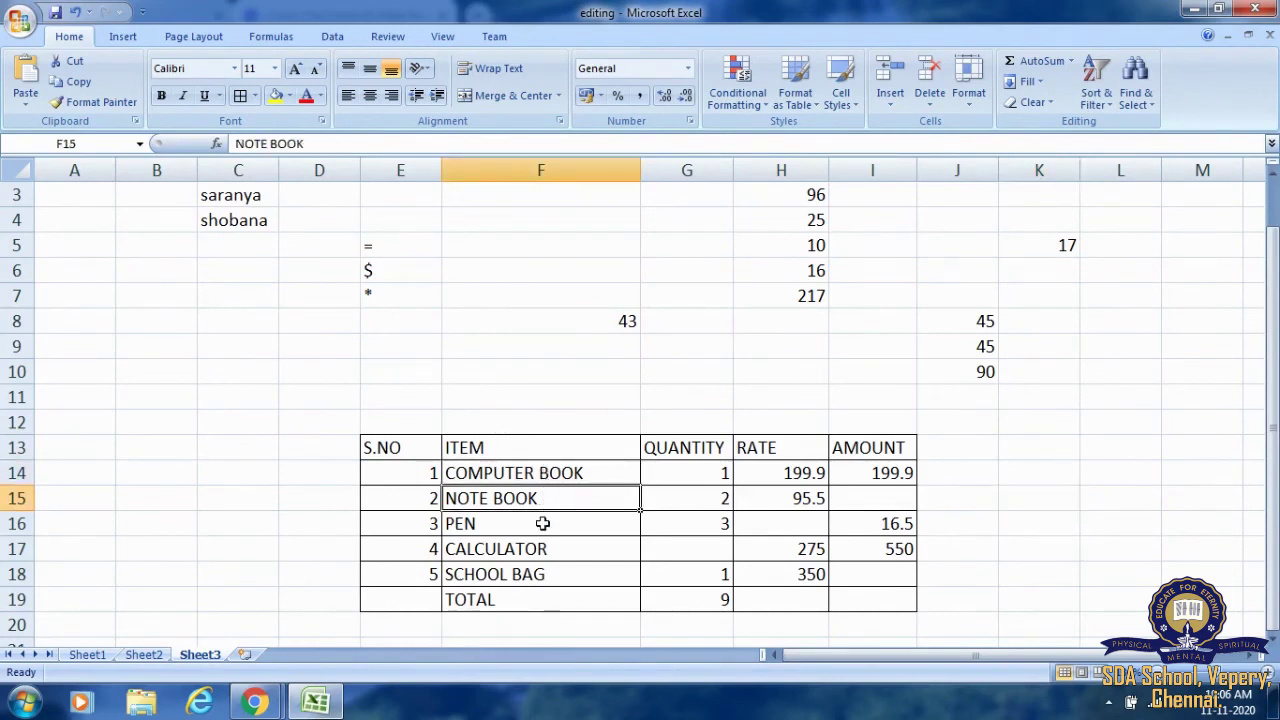
left_click(543, 524)
left_click(541, 546)
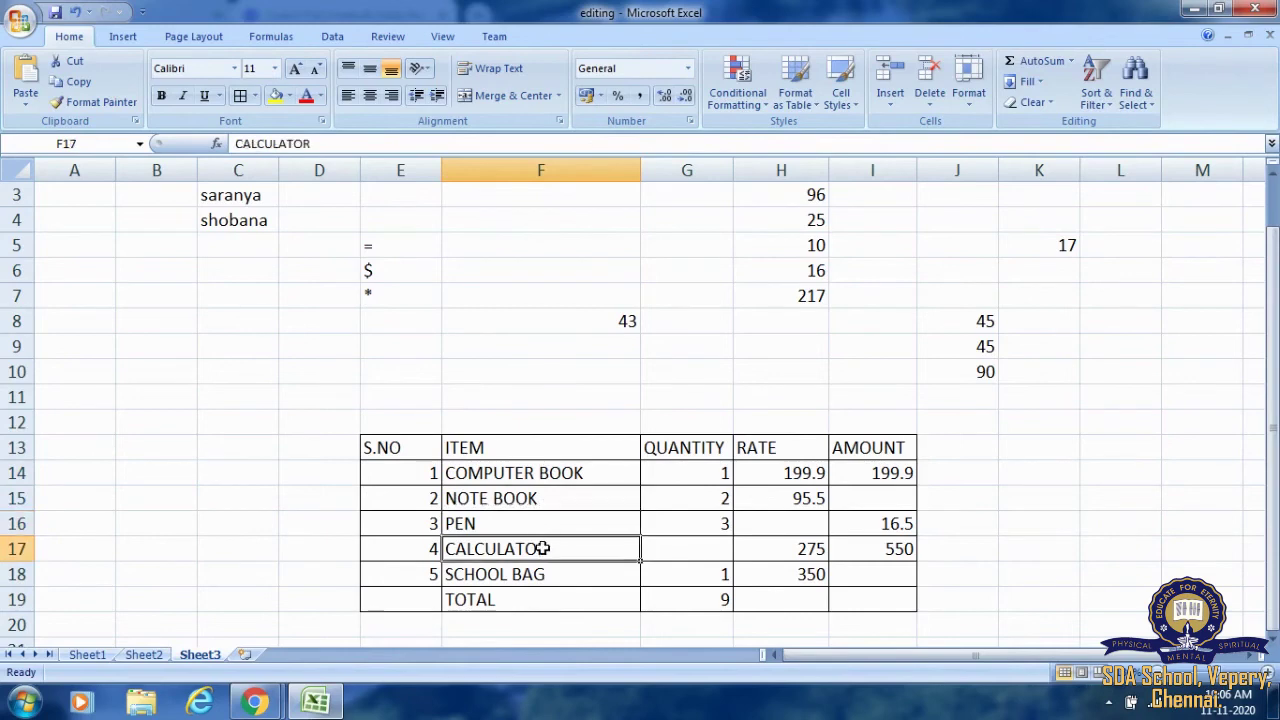
left_click(543, 574)
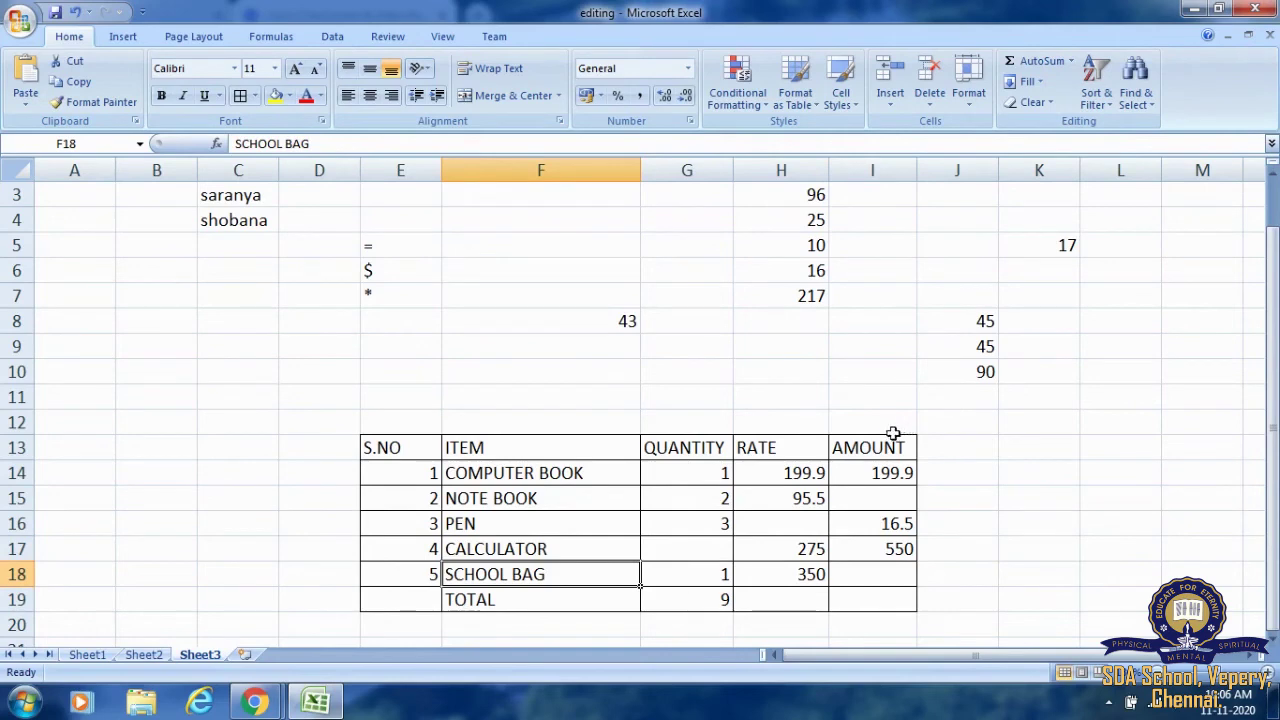
left_click(855, 498)
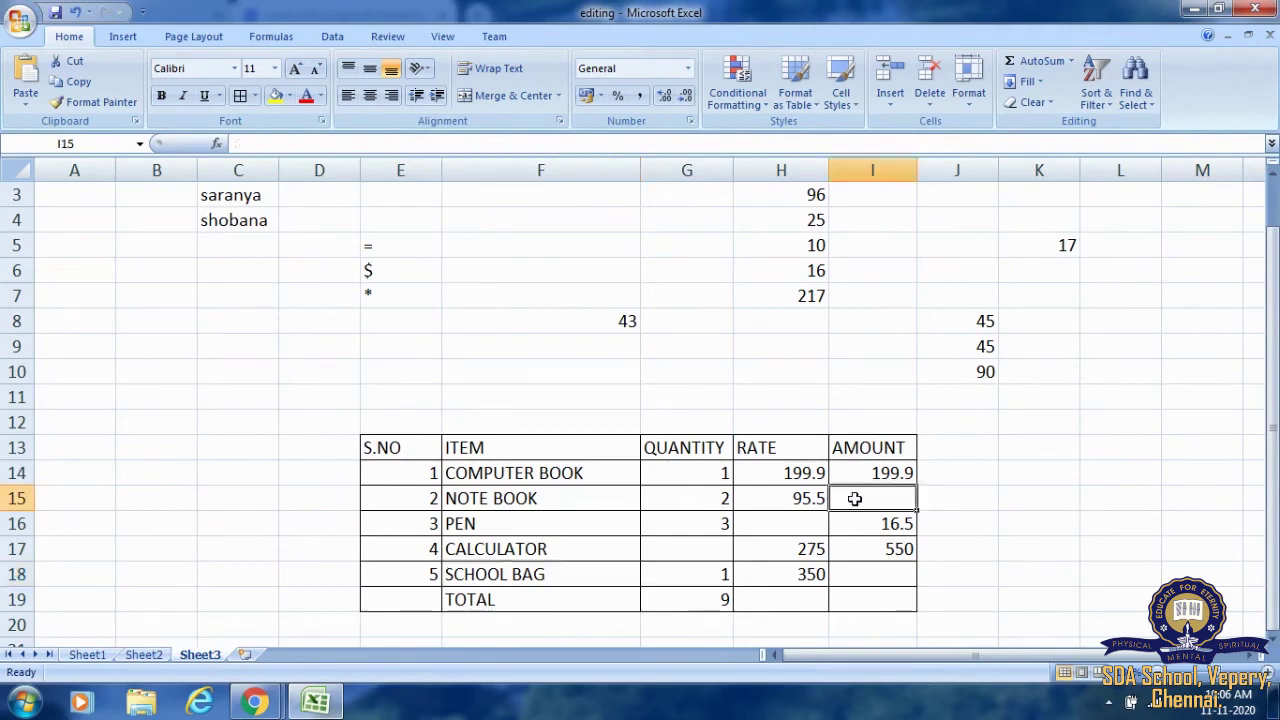
left_click(803, 520)
left_click(703, 553)
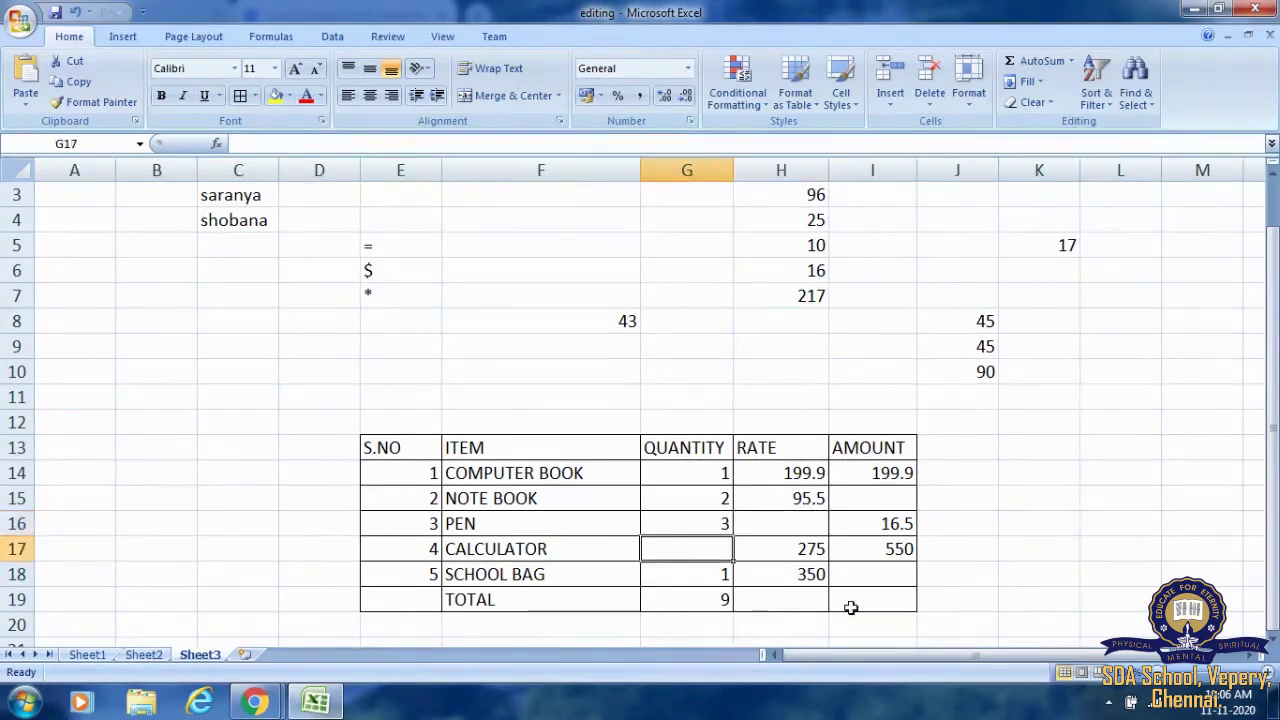
left_click(852, 580)
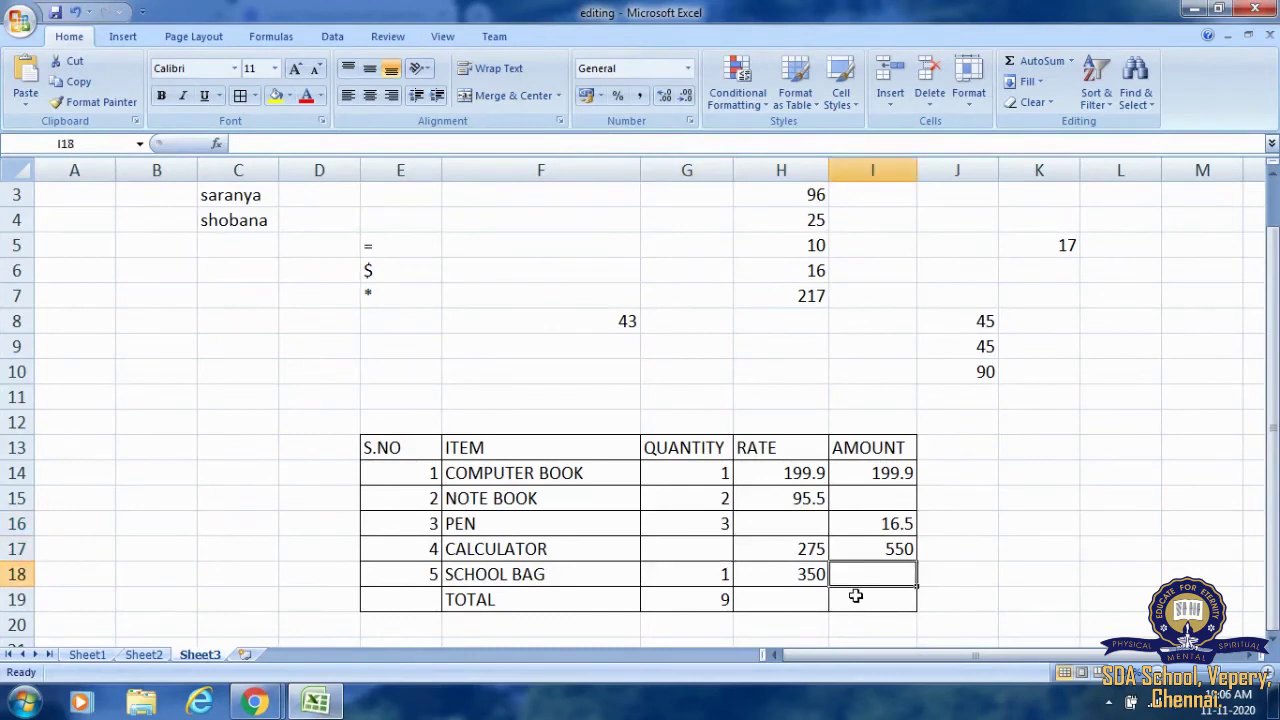
left_click(854, 596)
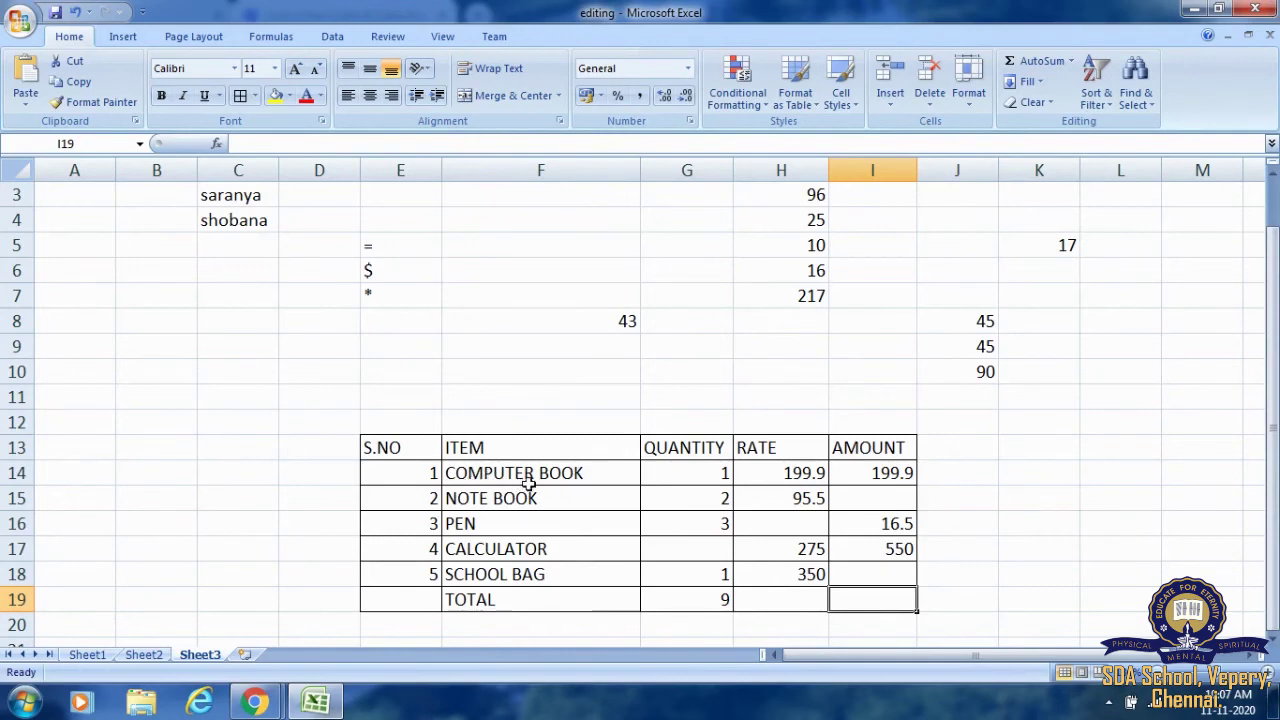
Examine the QUANTITY, RATE and AMOUNT headings and how the COMPUTER BOOK row's quantity relates to its amount
left_click(694, 480)
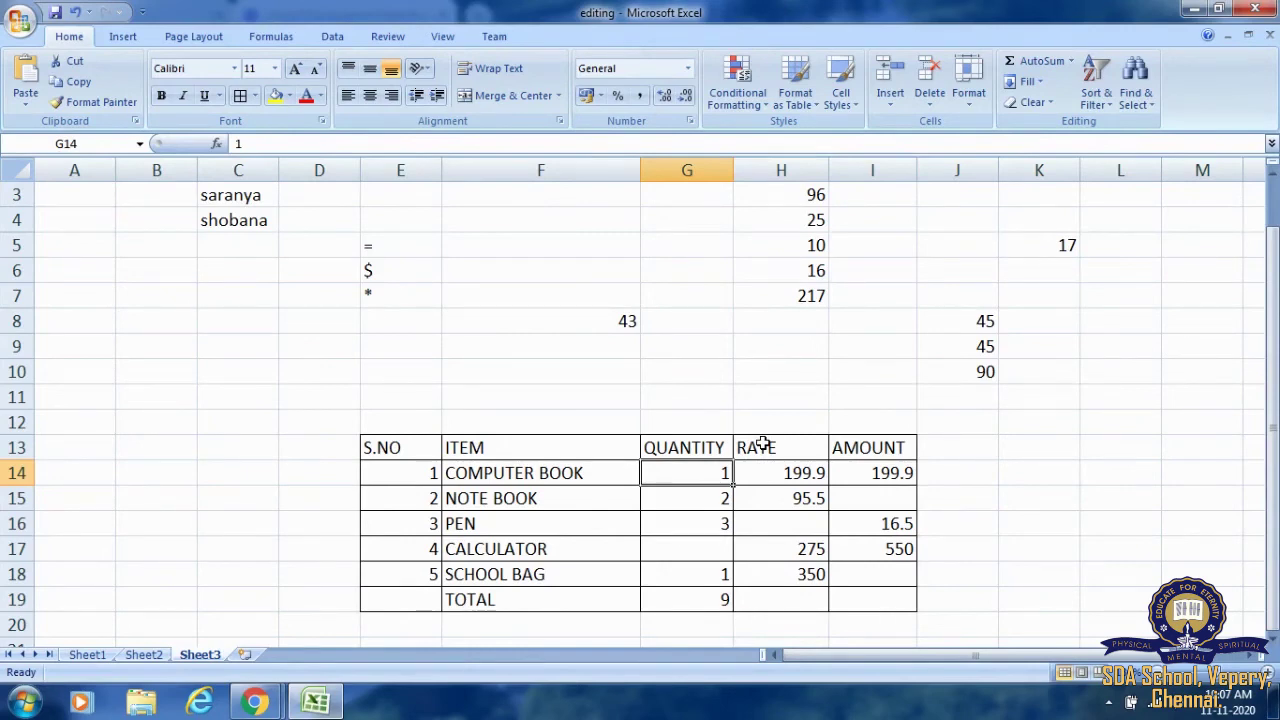
left_click(865, 437)
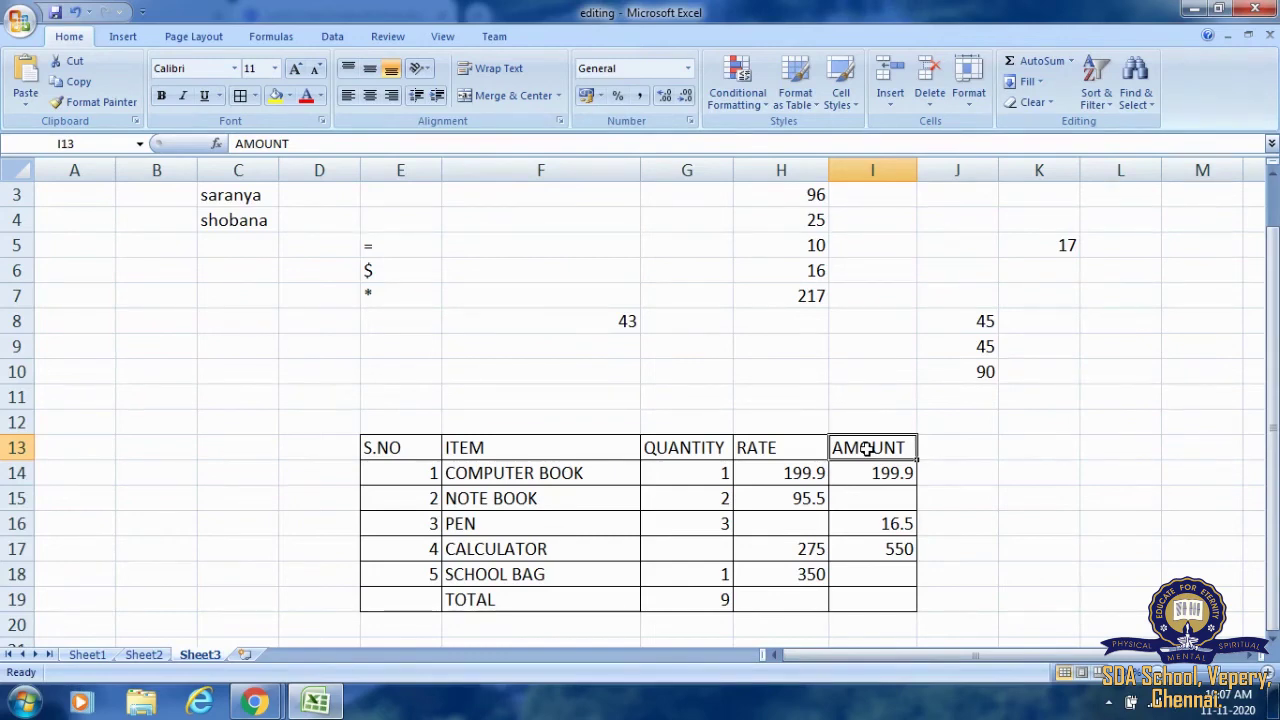
left_click(791, 443)
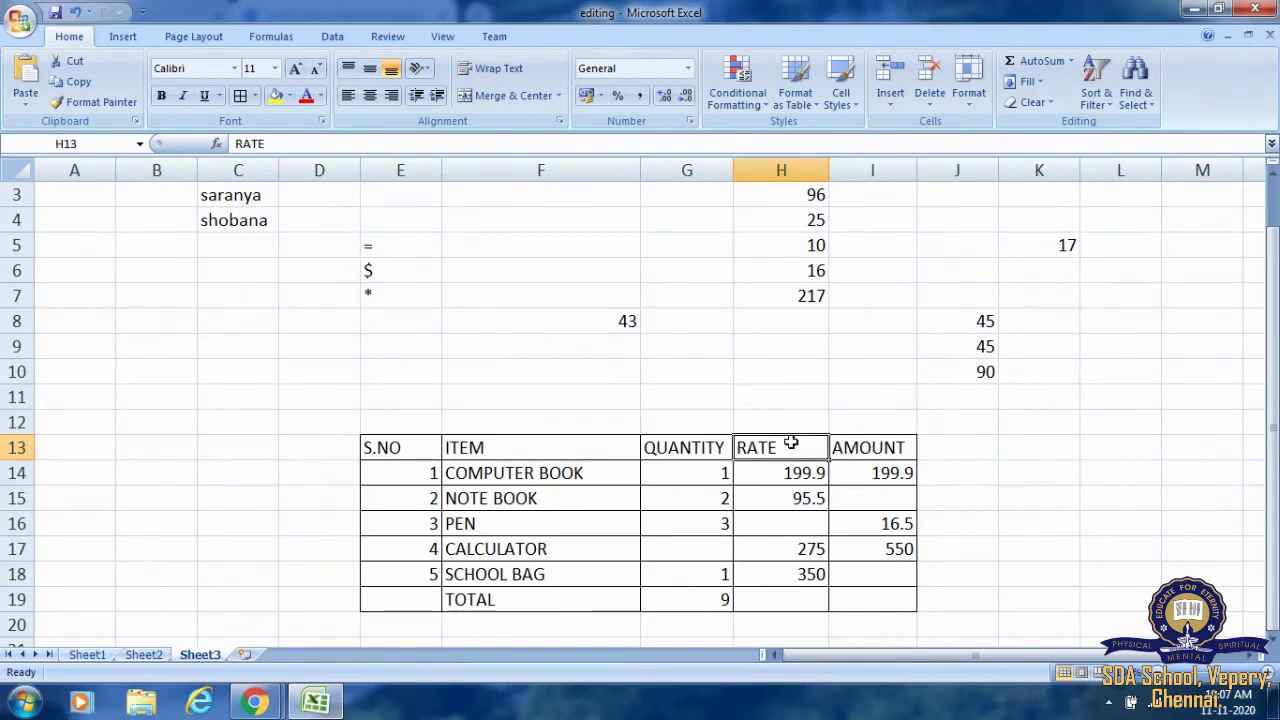
left_click(866, 450)
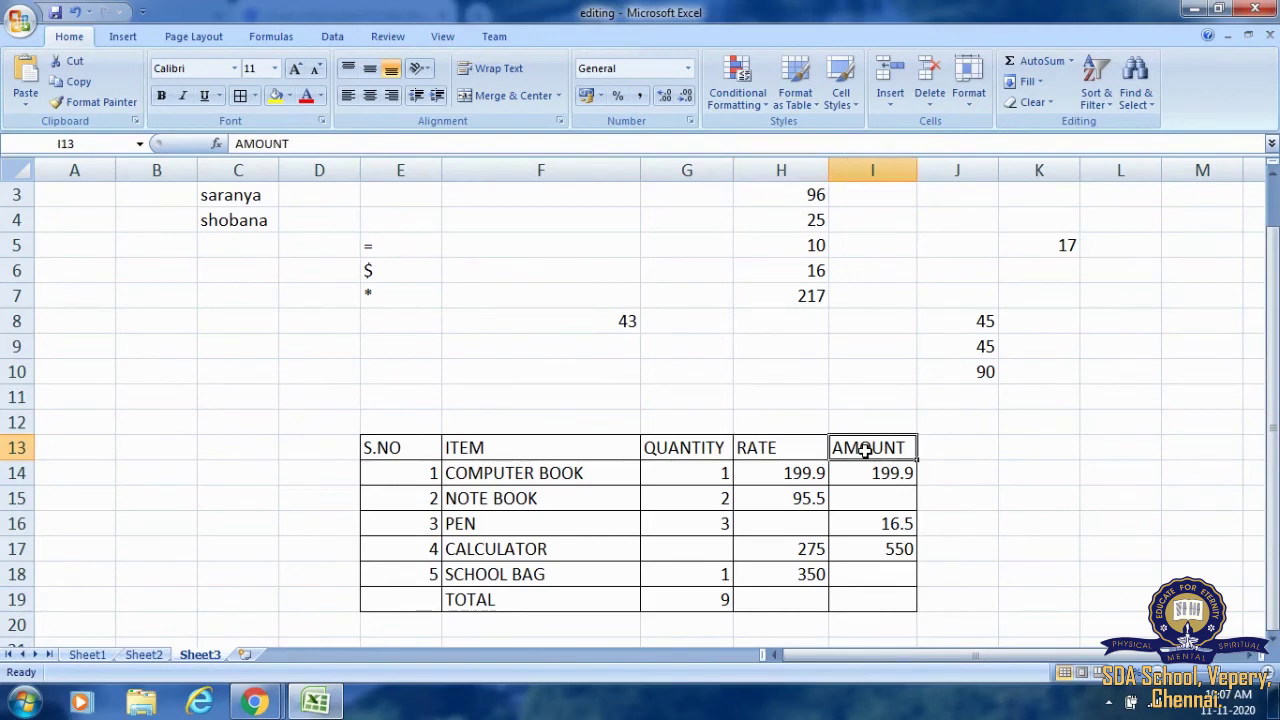
left_click(709, 452)
left_click(712, 478)
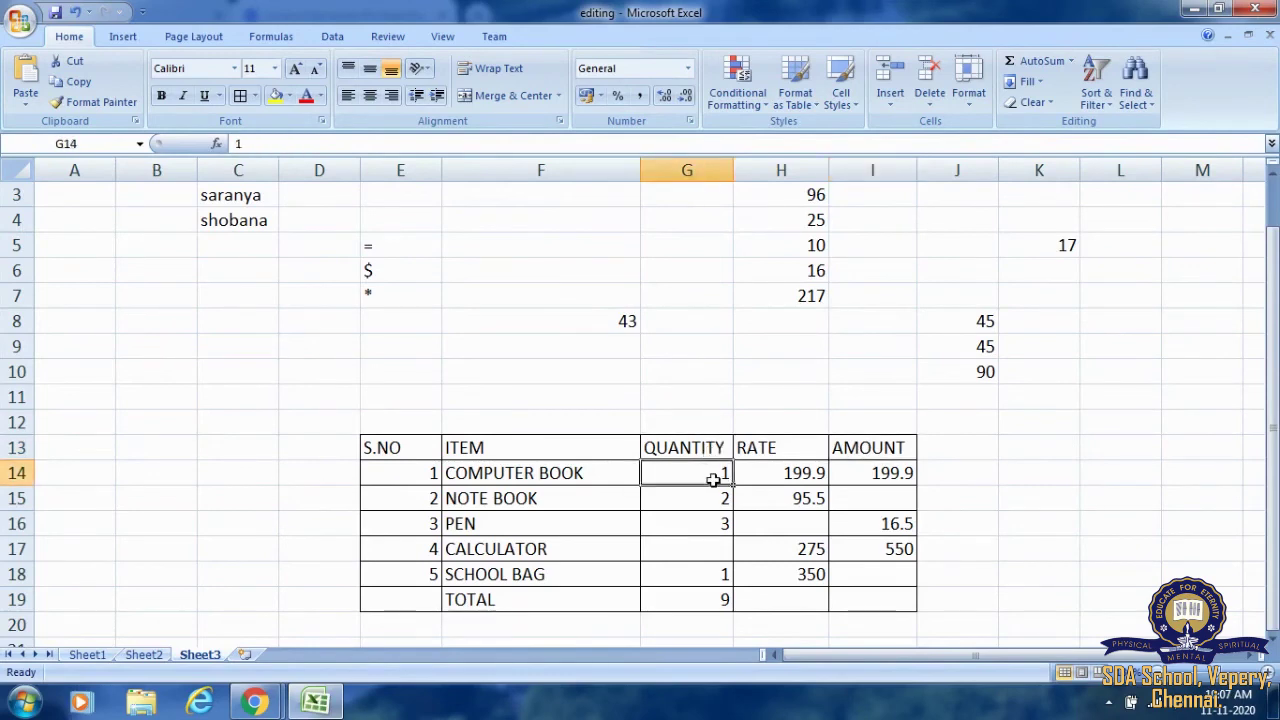
left_click(890, 470)
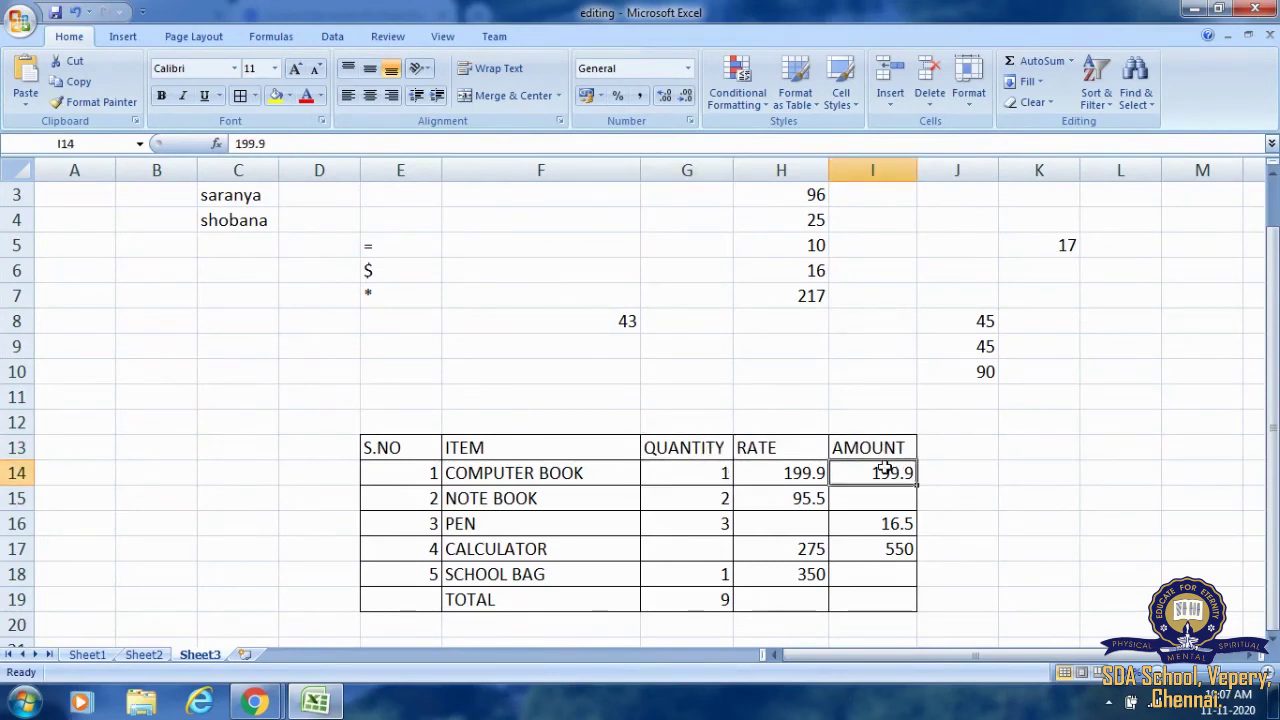
Calculate the NOTE BOOK amount in I15 with the formula =H15*2, following the COMPUTER BOOK row's quantity, rate and amount
left_click(680, 452)
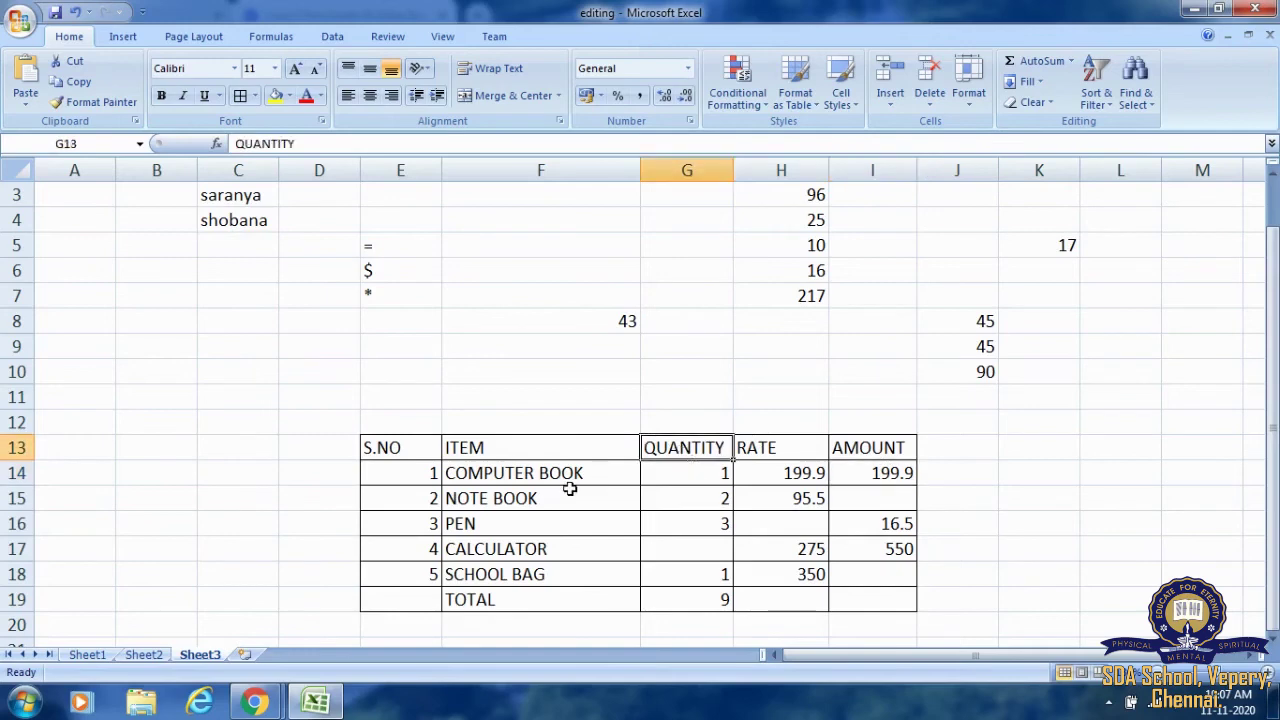
left_click(716, 474)
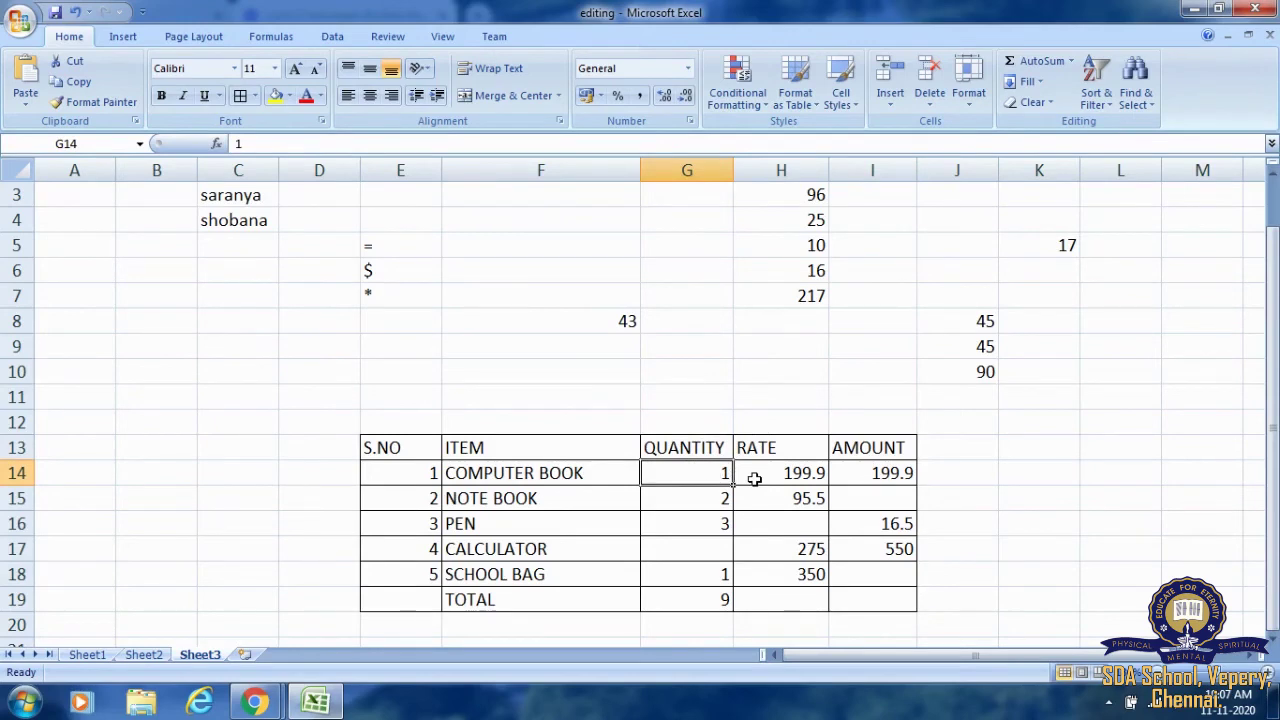
left_click(754, 479)
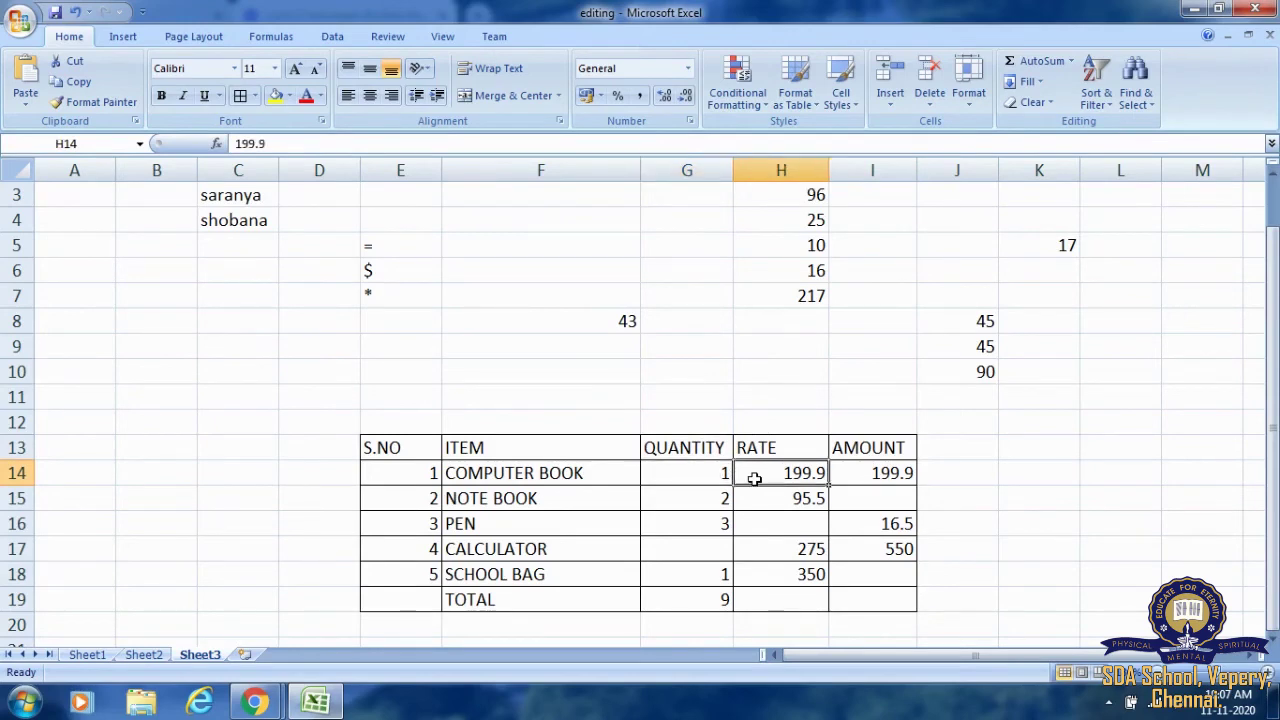
left_click(849, 476)
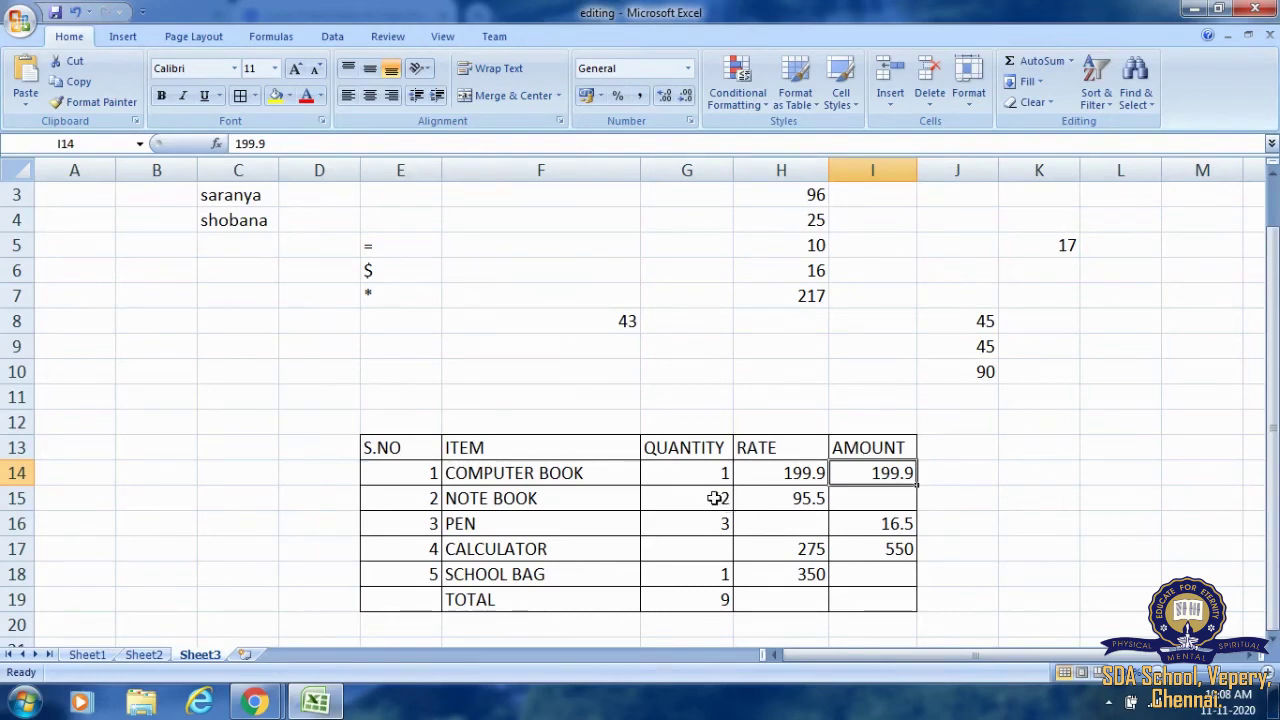
left_click(849, 498)
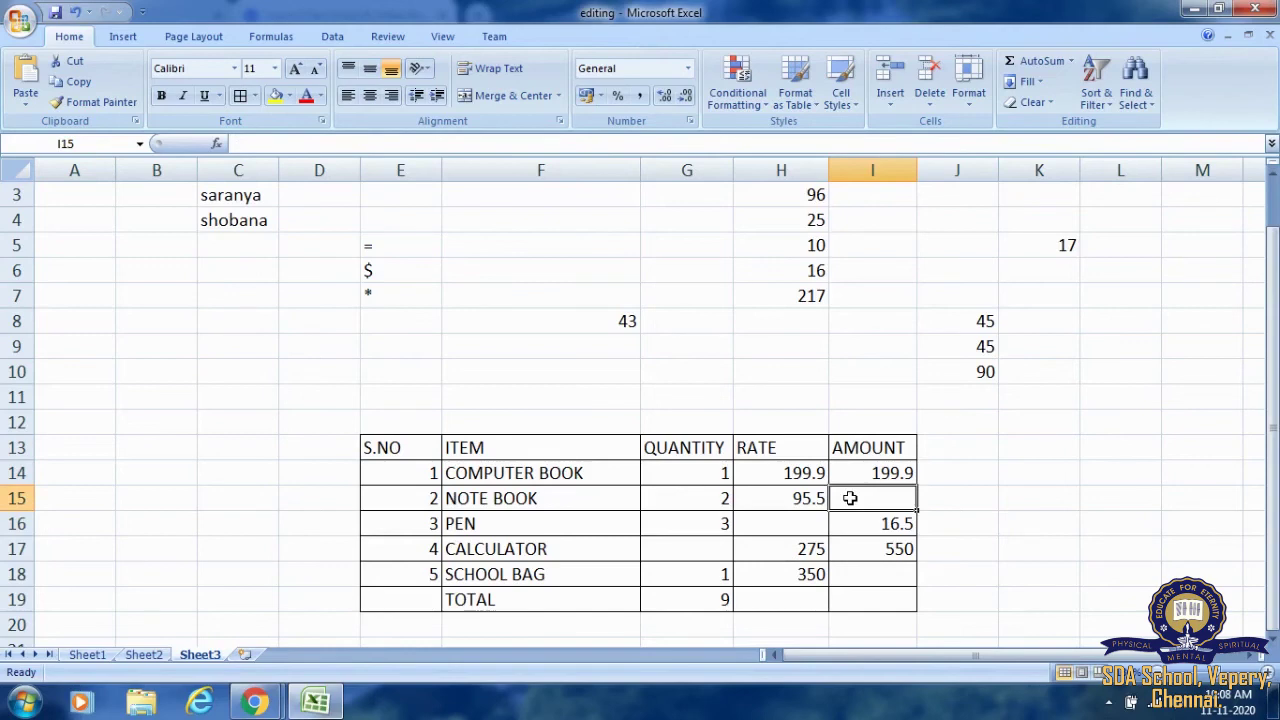
type("=")
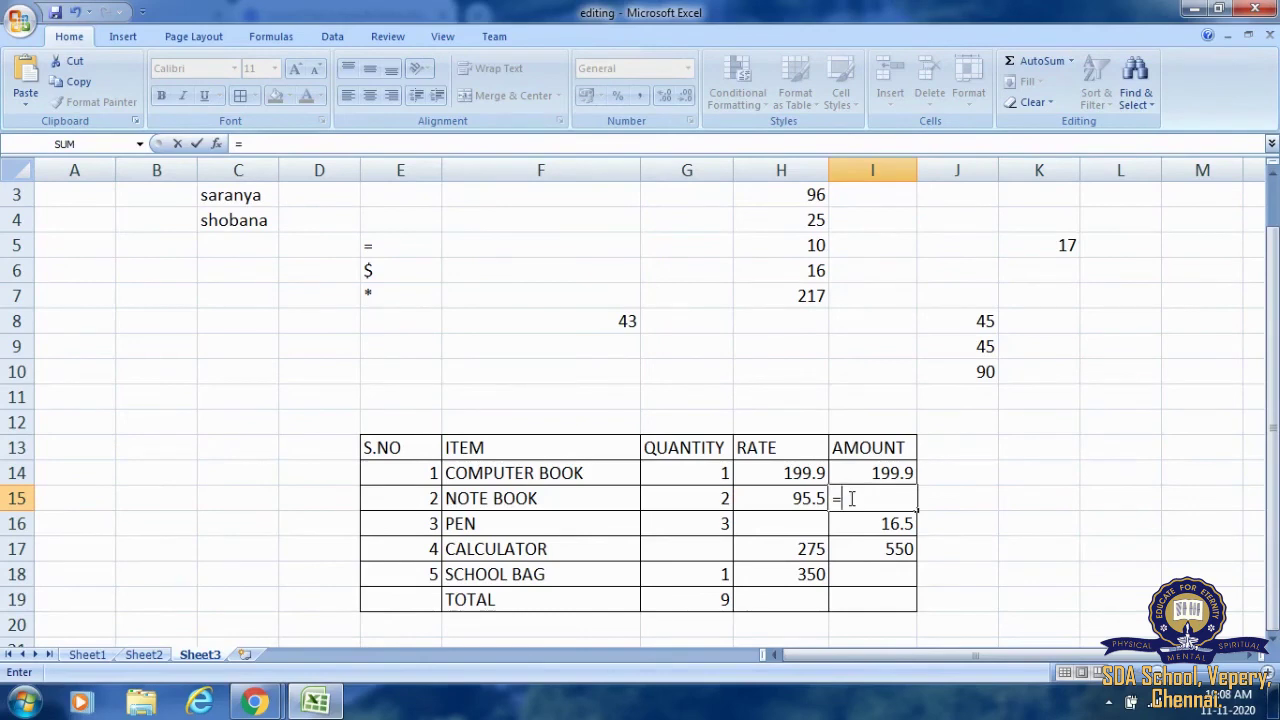
type("H15")
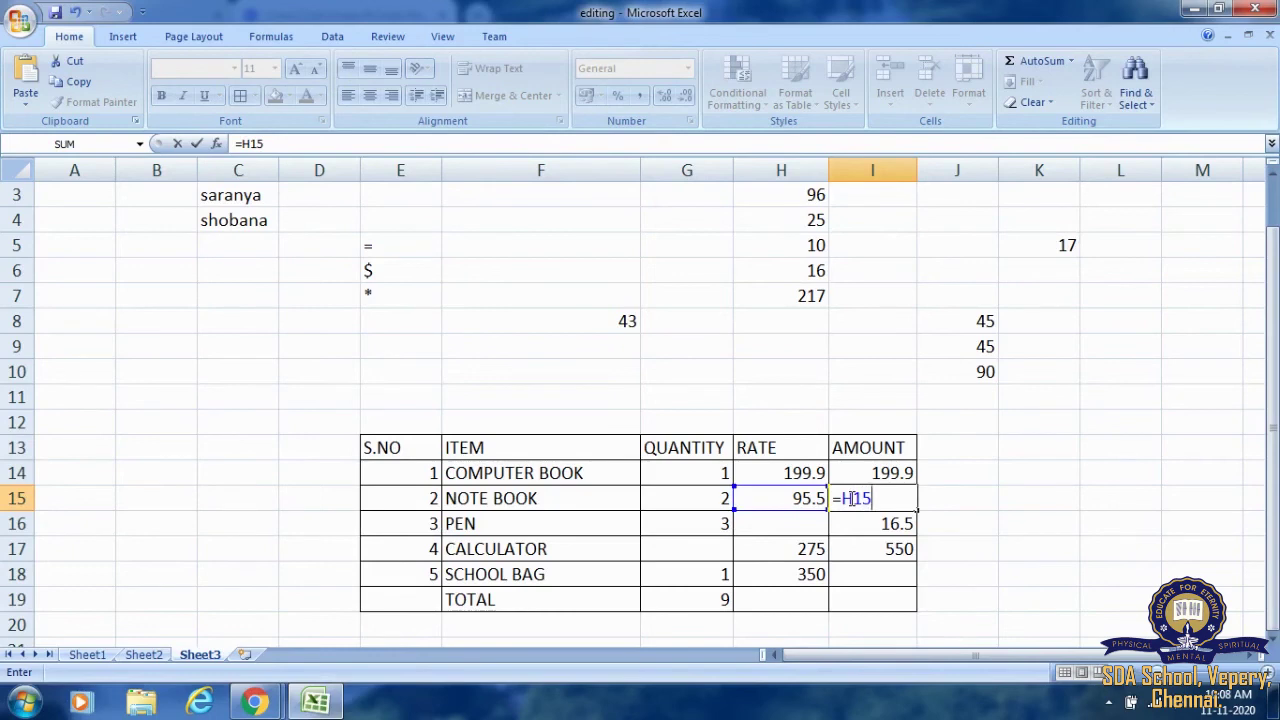
type("*2")
key("Return")
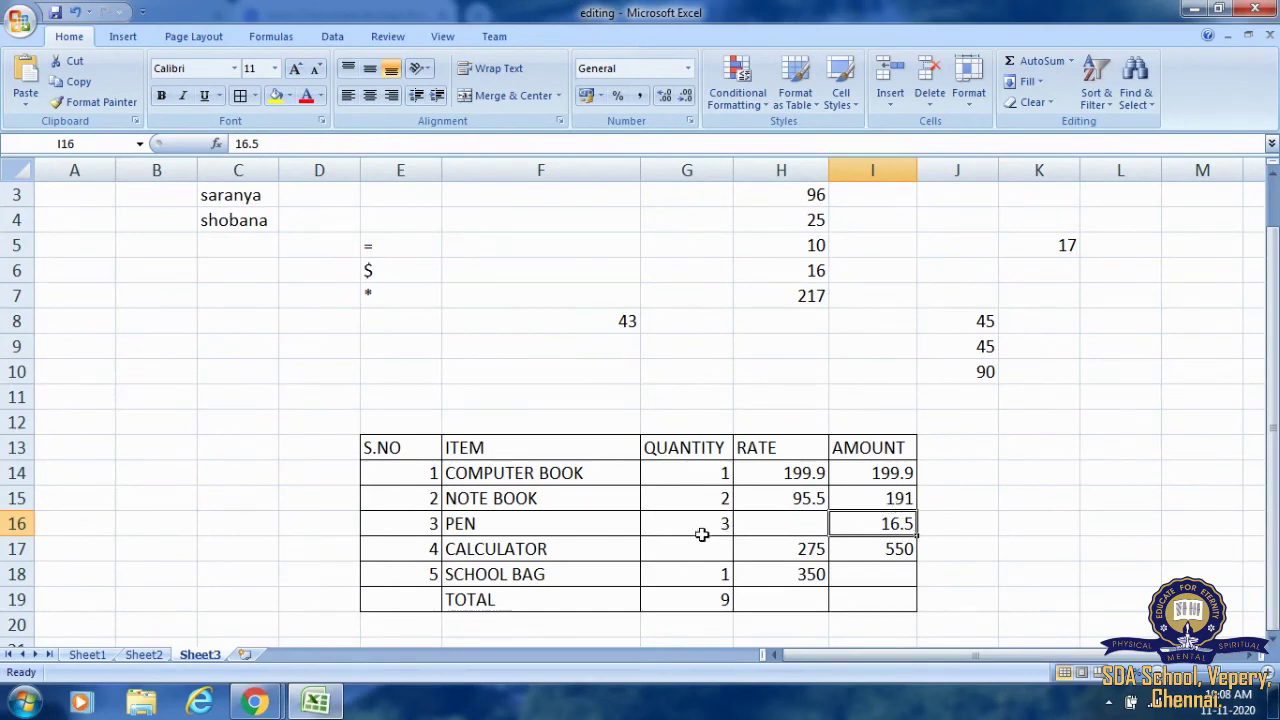
Calculate the PEN rate in H16 by dividing its amount by its quantity with the formula =I16/G16
left_click(563, 521)
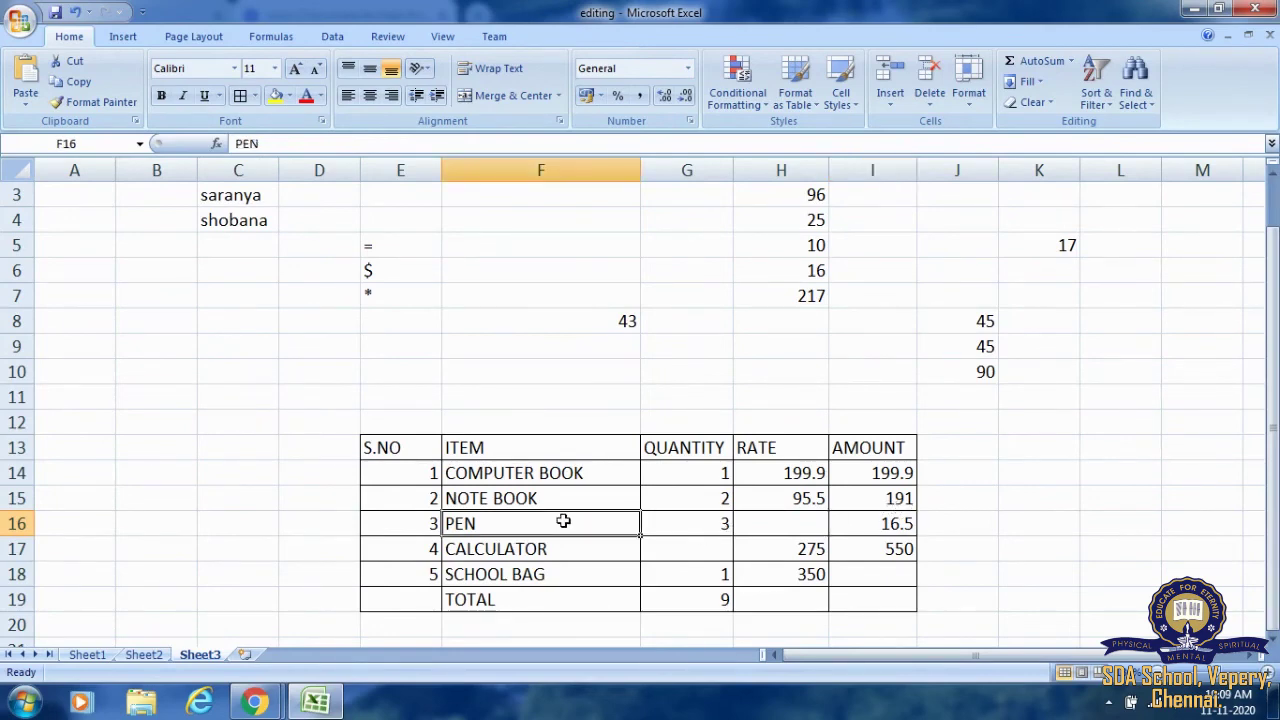
left_click(680, 526)
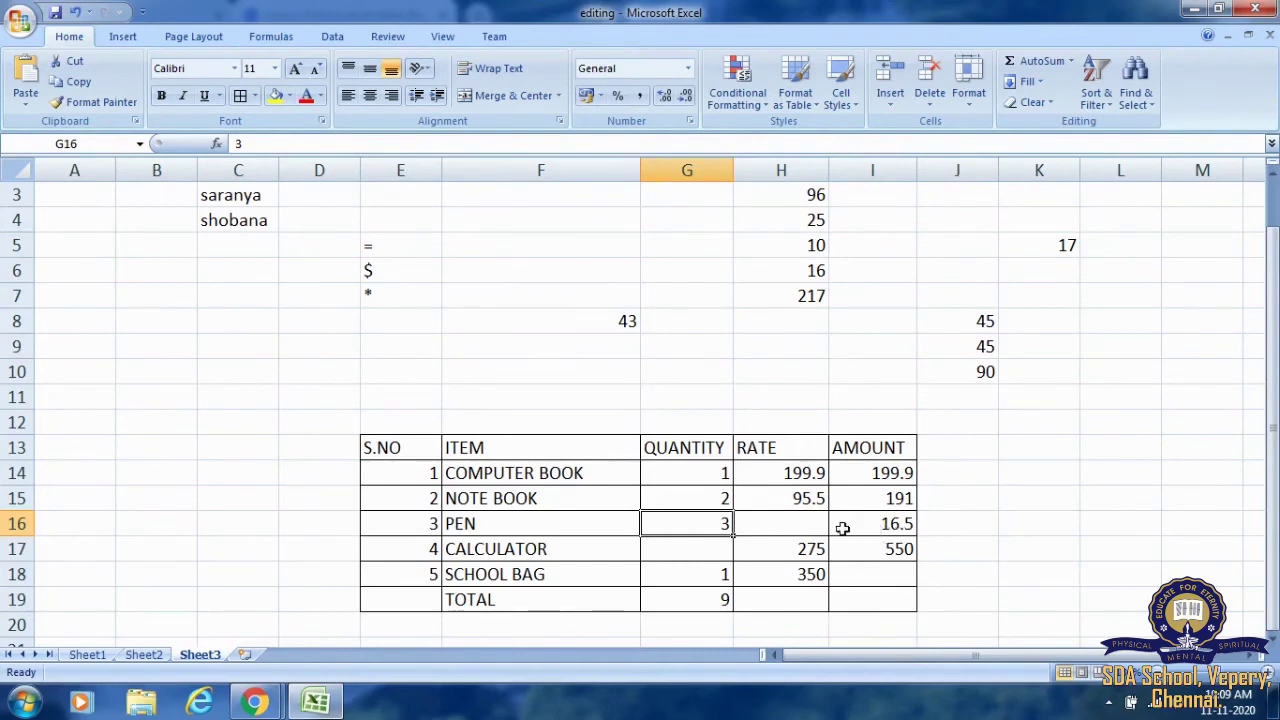
left_click(798, 525)
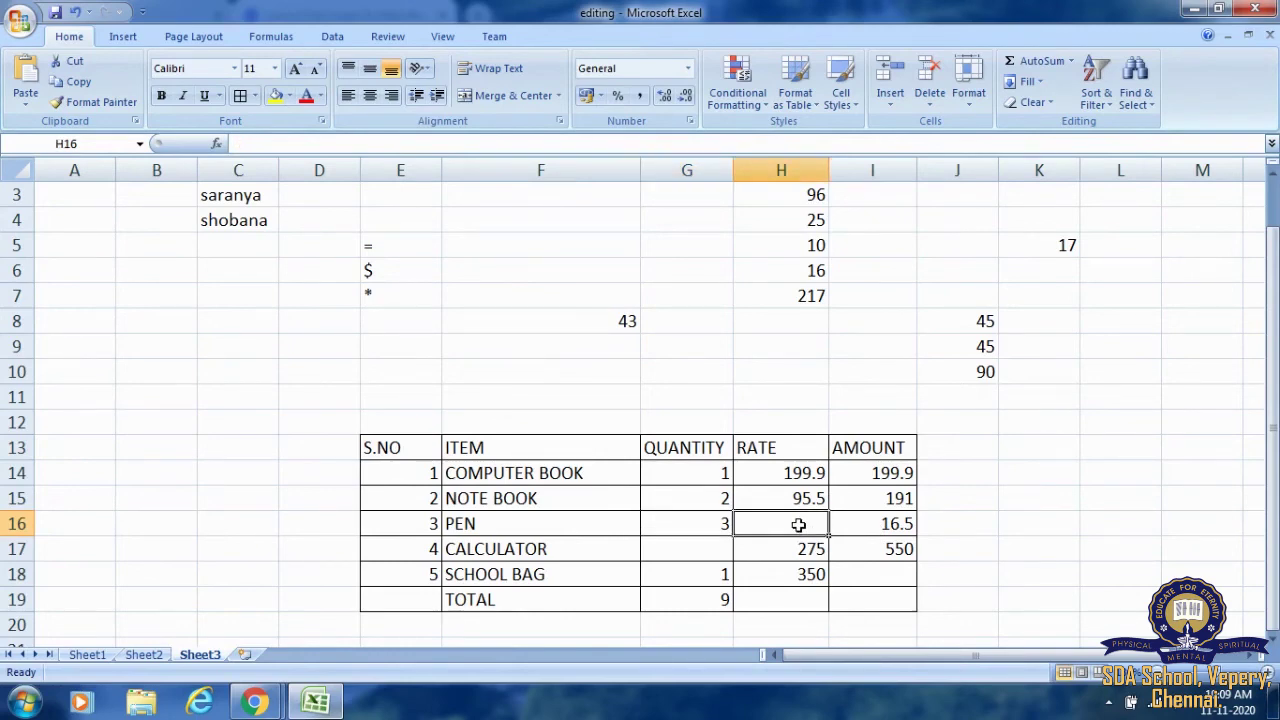
type("=")
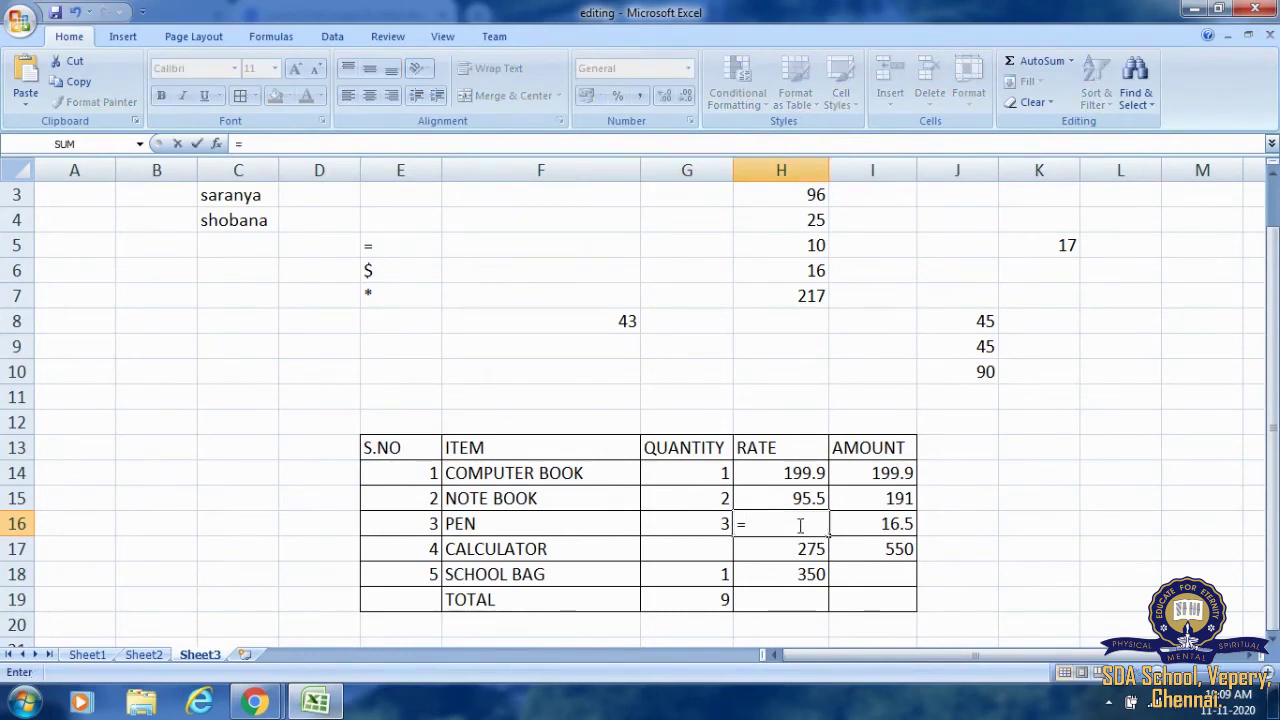
type("16/3")
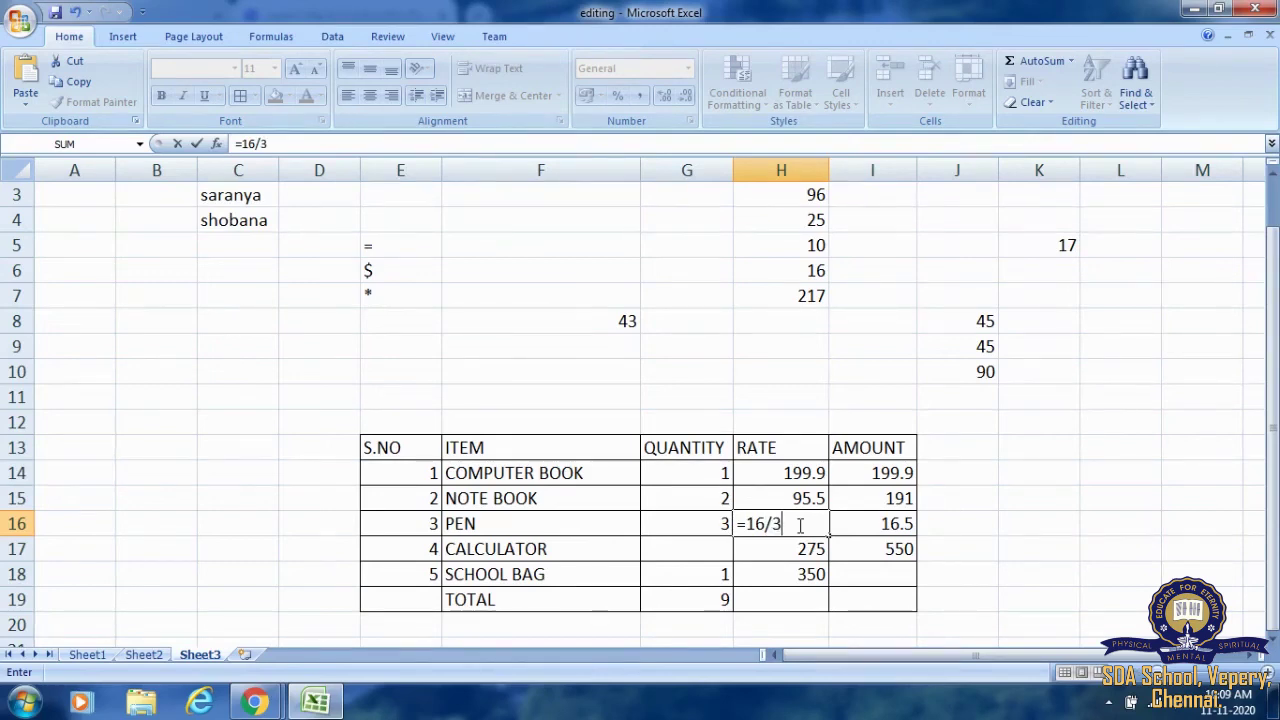
key("BackSpace")
key("BackSpace")
key("BackSpace")
key("BackSpace")
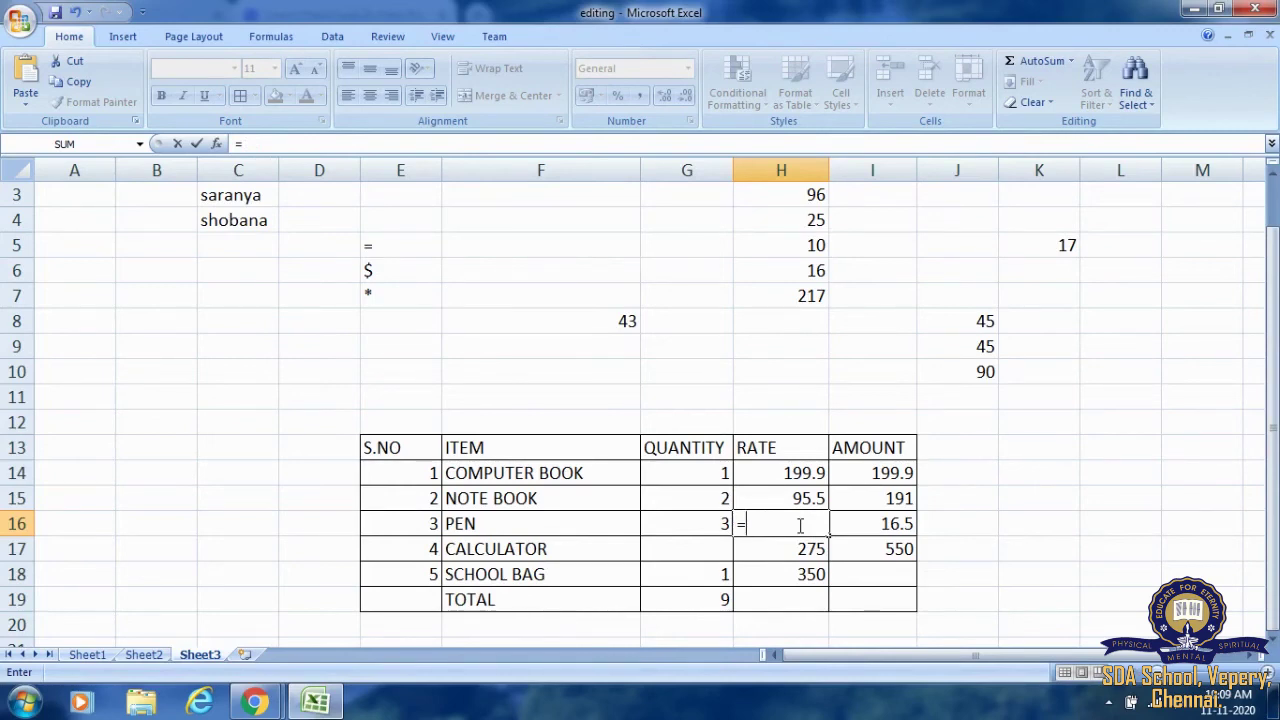
type("I")
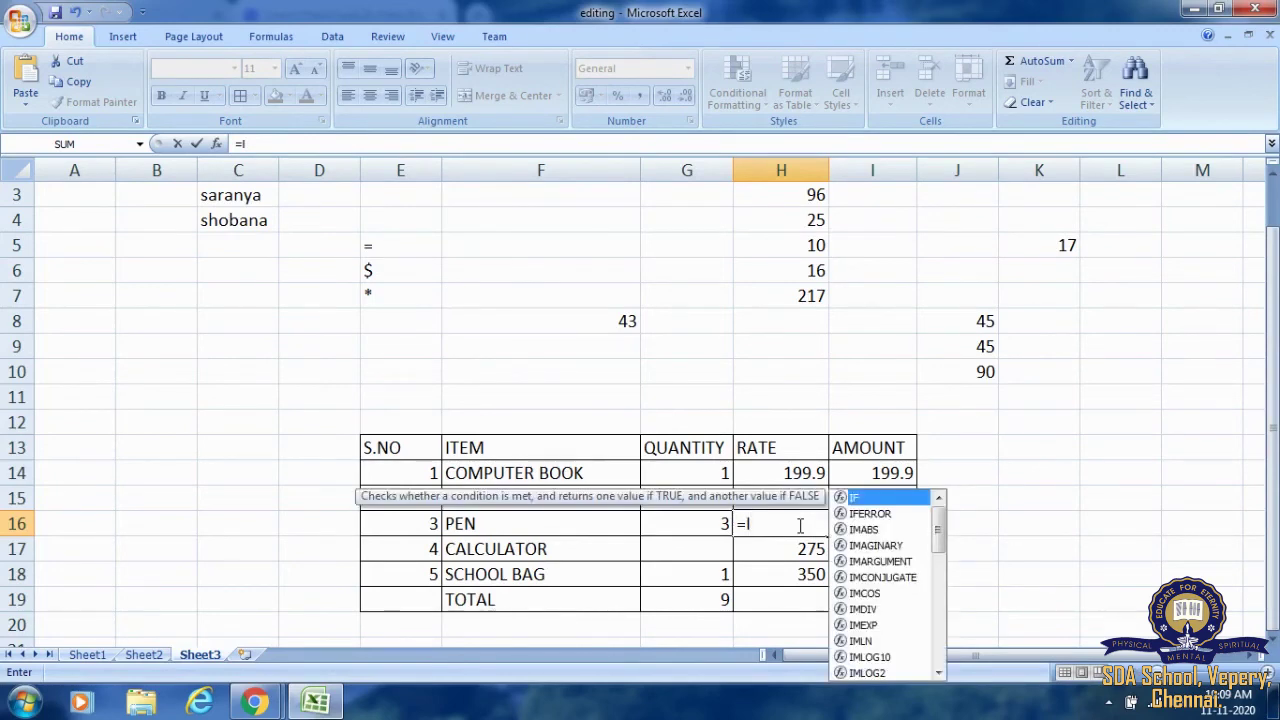
type("16")
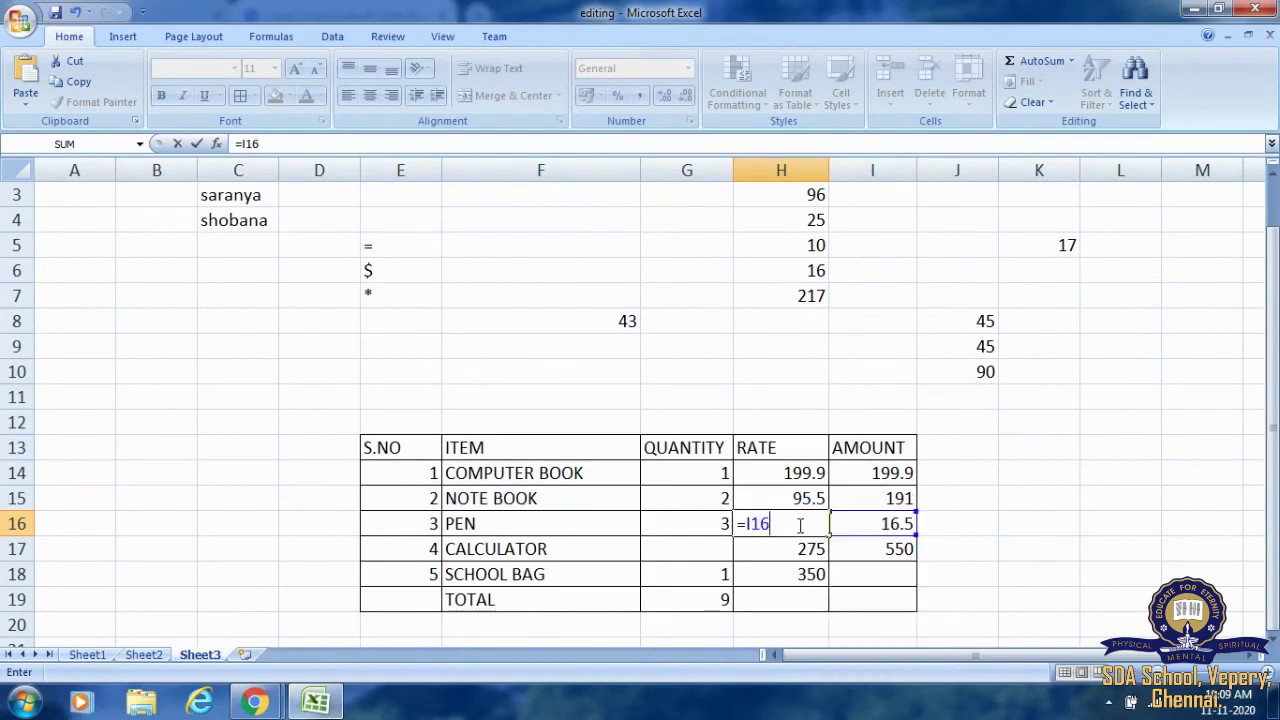
type("/G16")
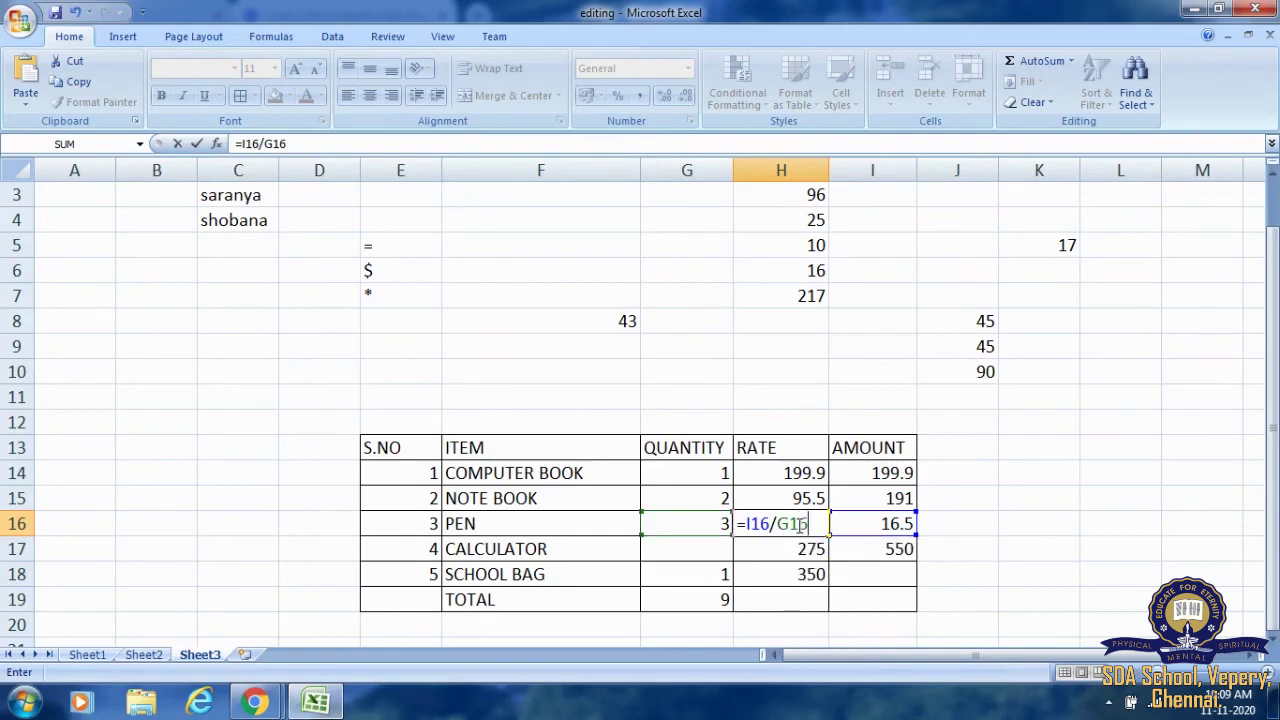
left_click(792, 548)
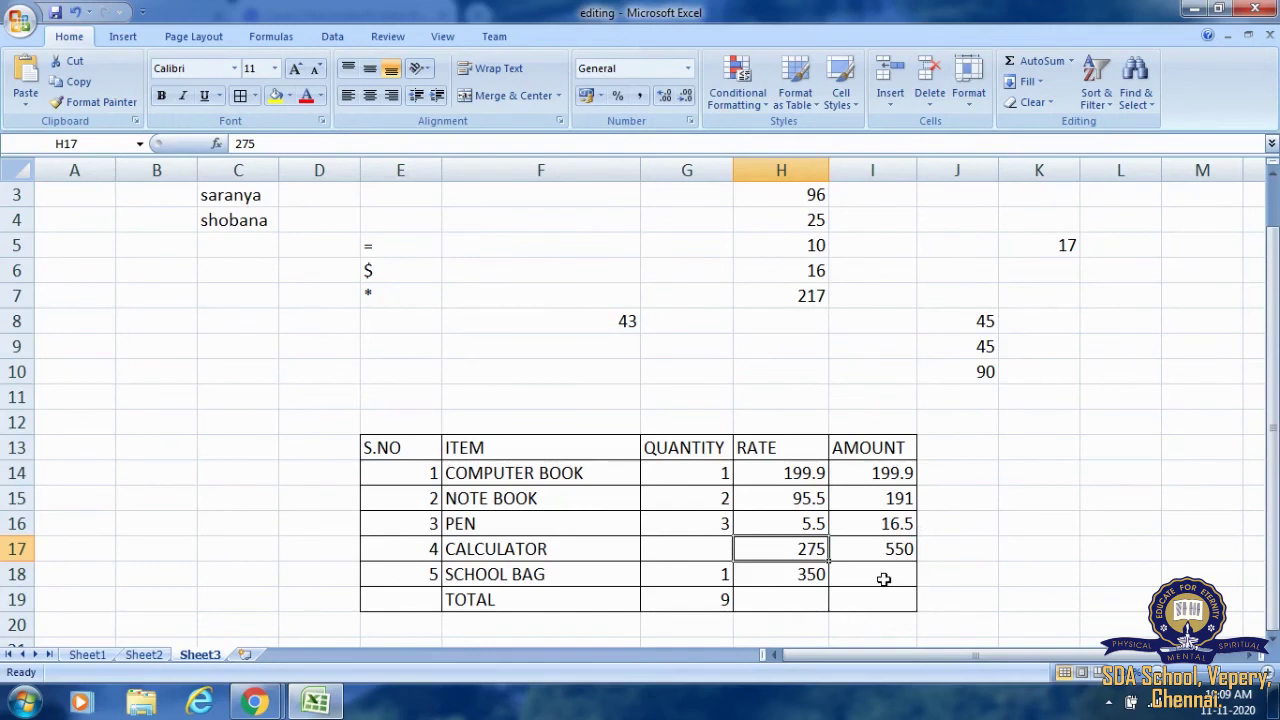
Enter 350 as the SCHOOL BAG amount in I18, based on that row's quantity and rate
left_click(698, 579)
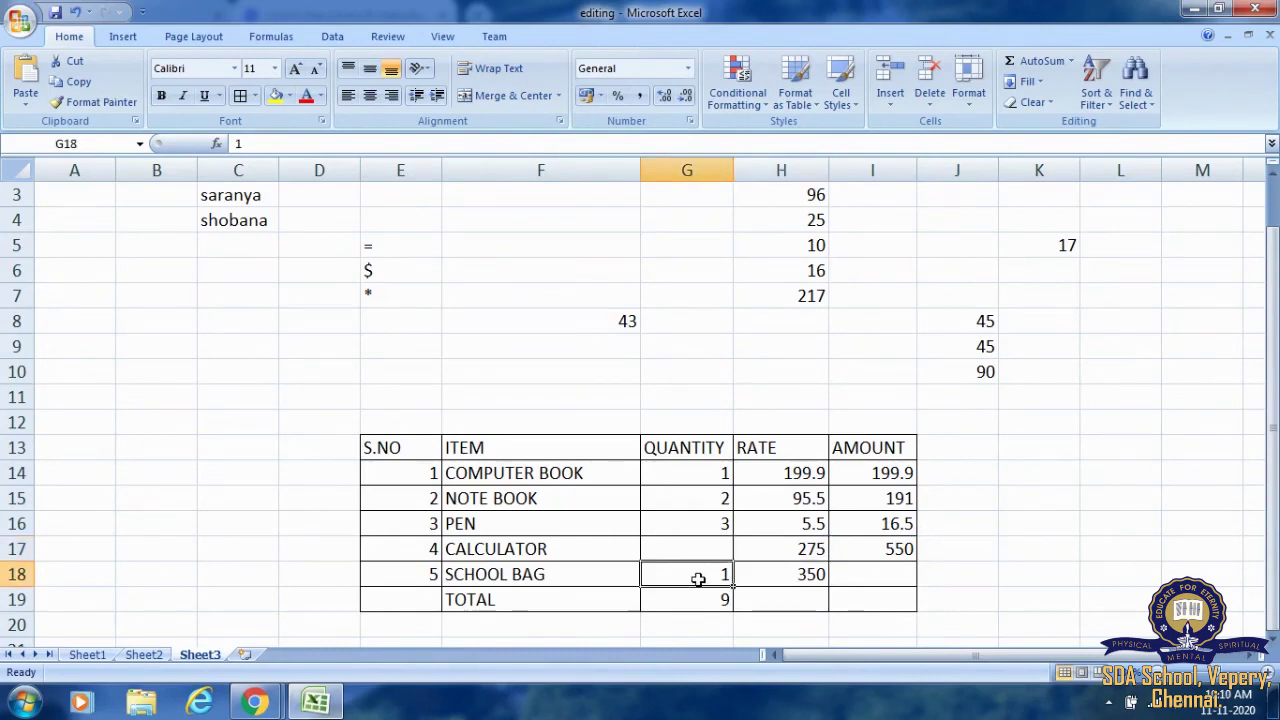
left_click(783, 576)
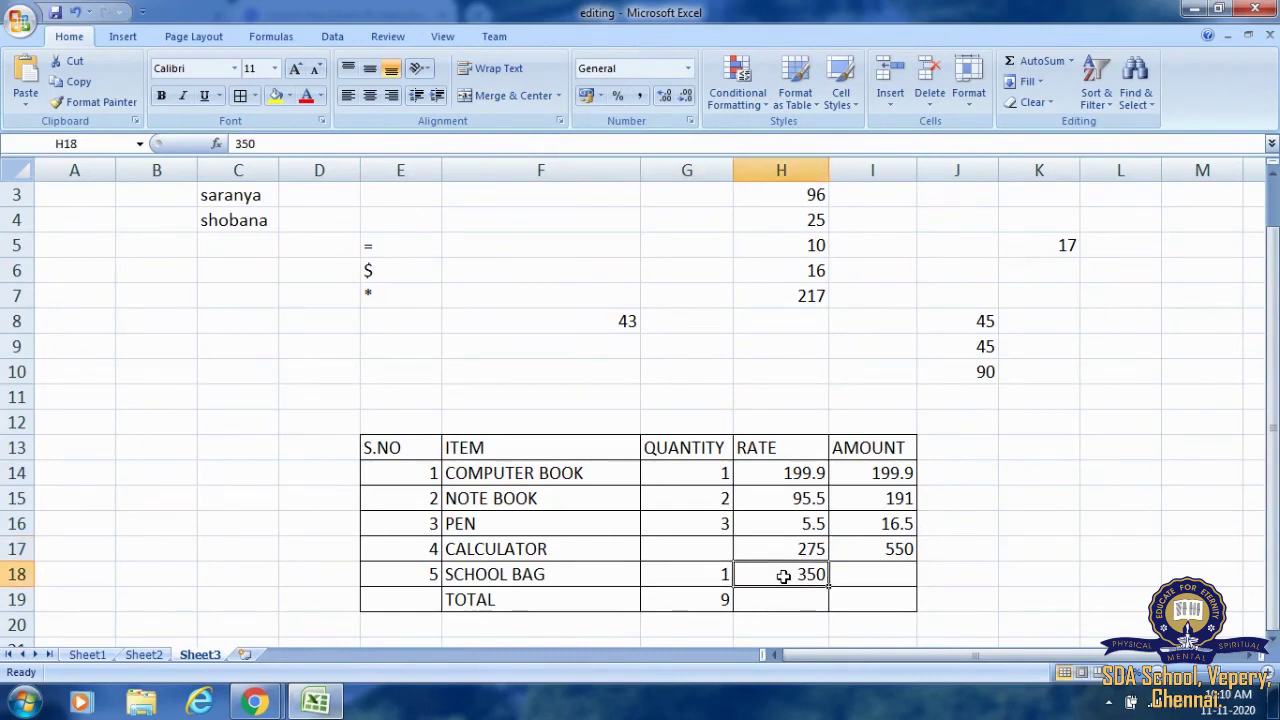
left_click(857, 569)
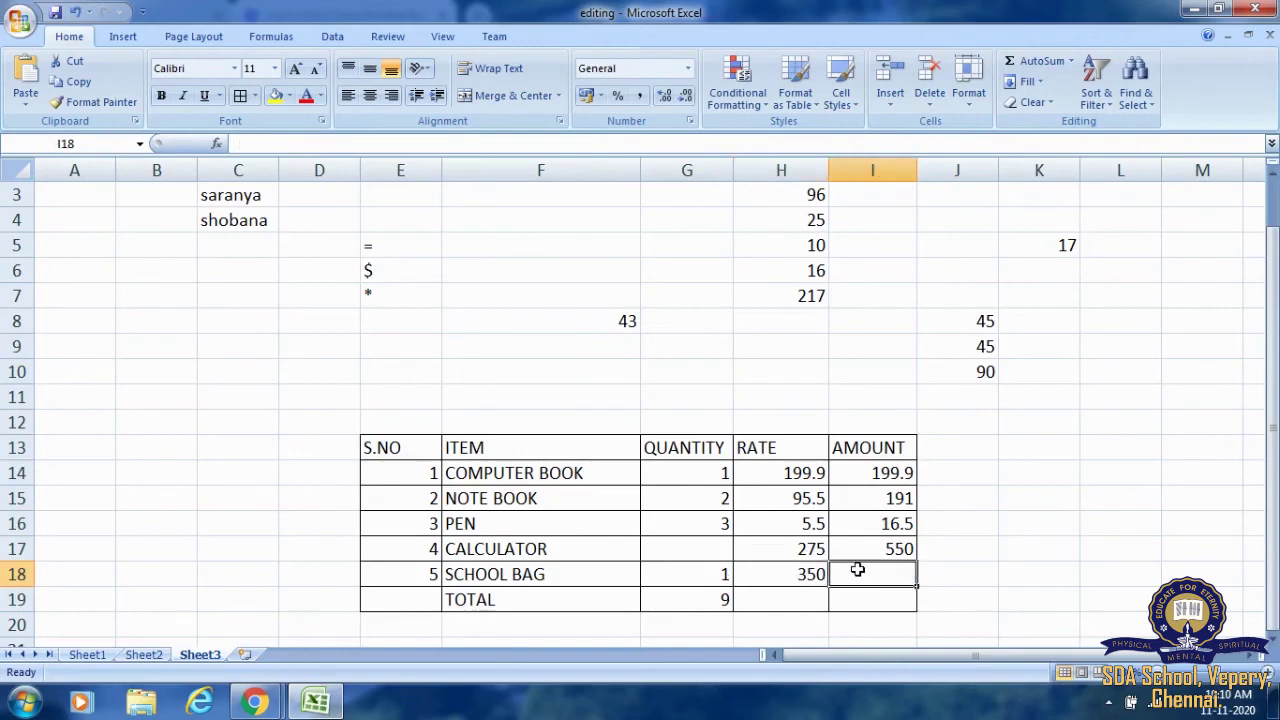
type("35")
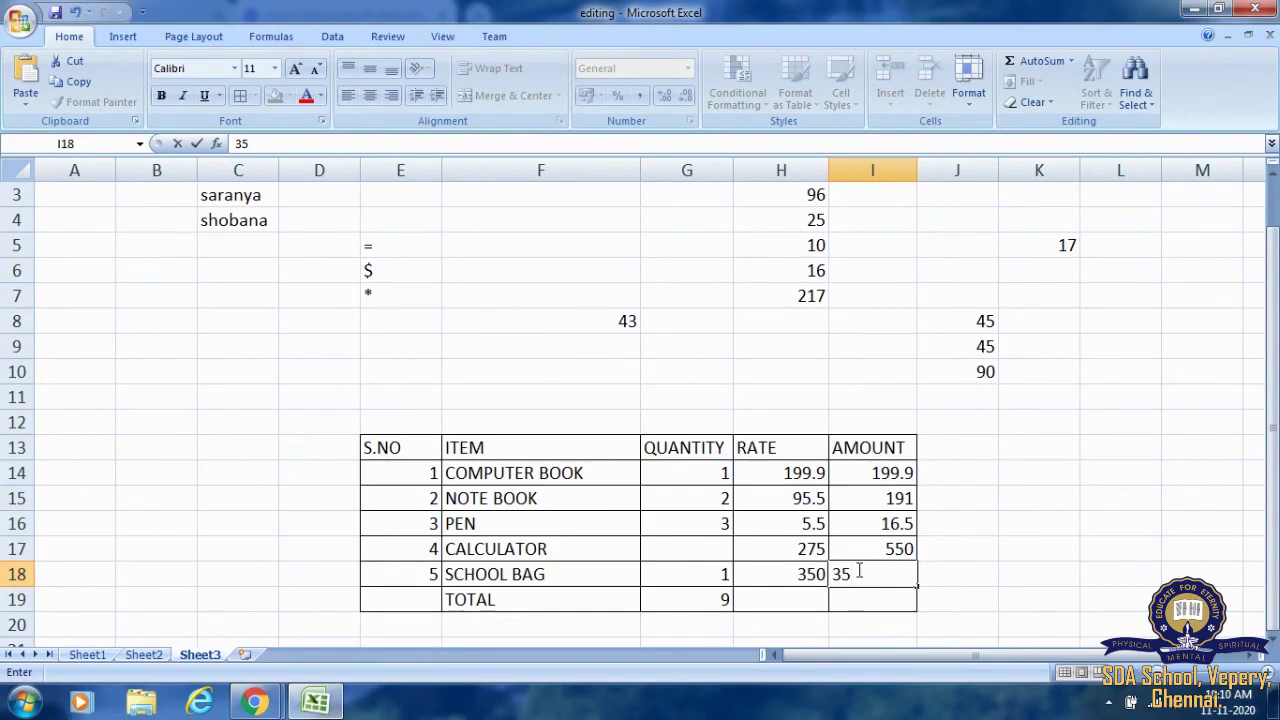
type("0")
left_click(1120, 447)
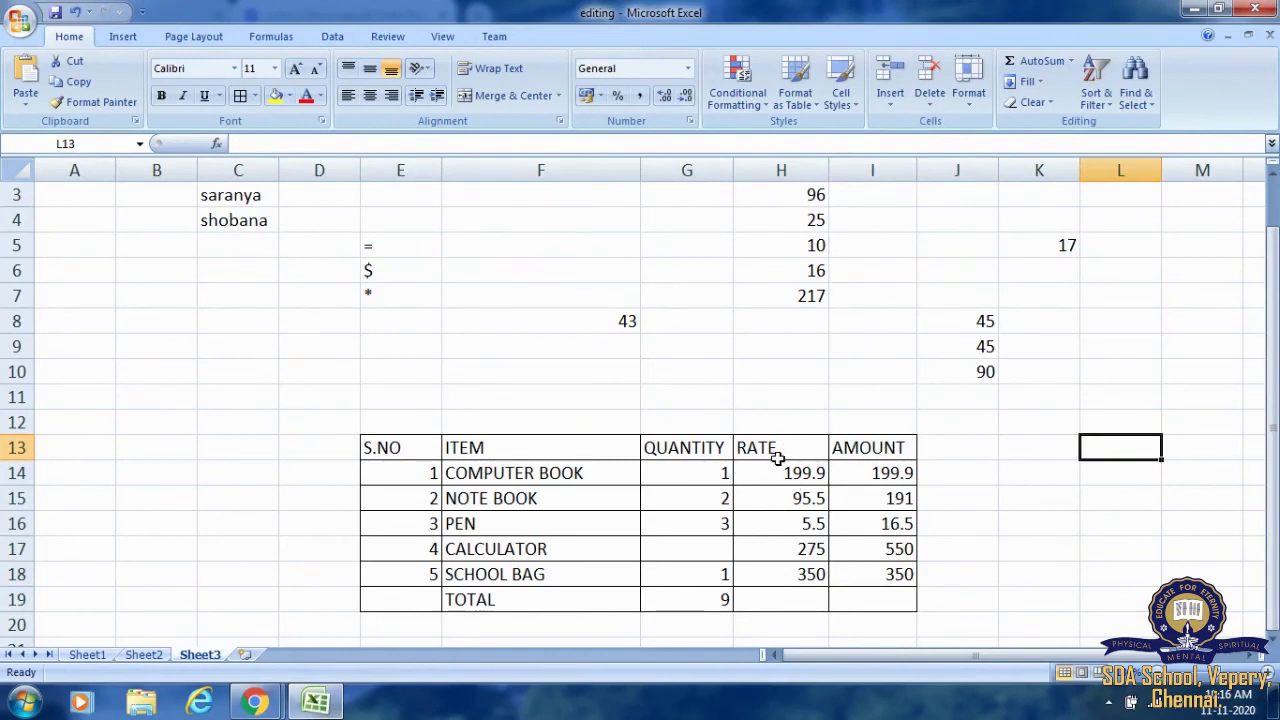
Calculate the CALCULATOR quantity in G17 by dividing its amount by its rate with the formula =550/275
left_click(696, 548)
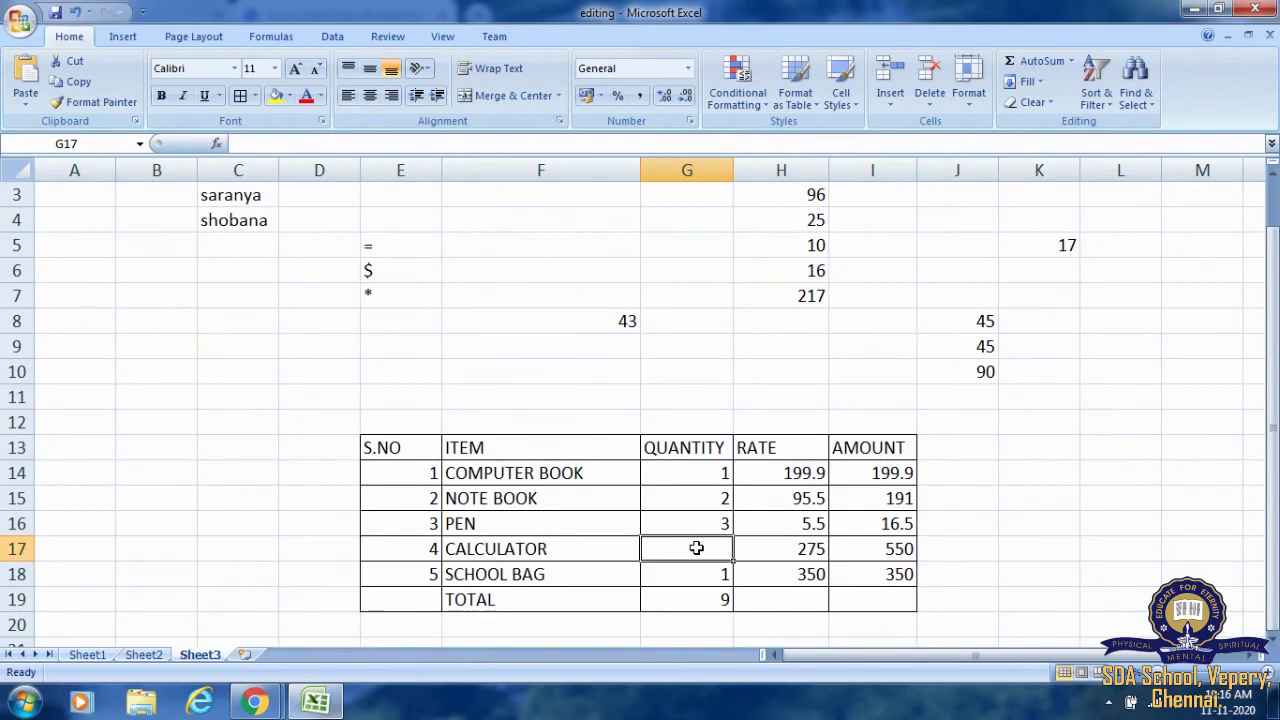
left_click(779, 552)
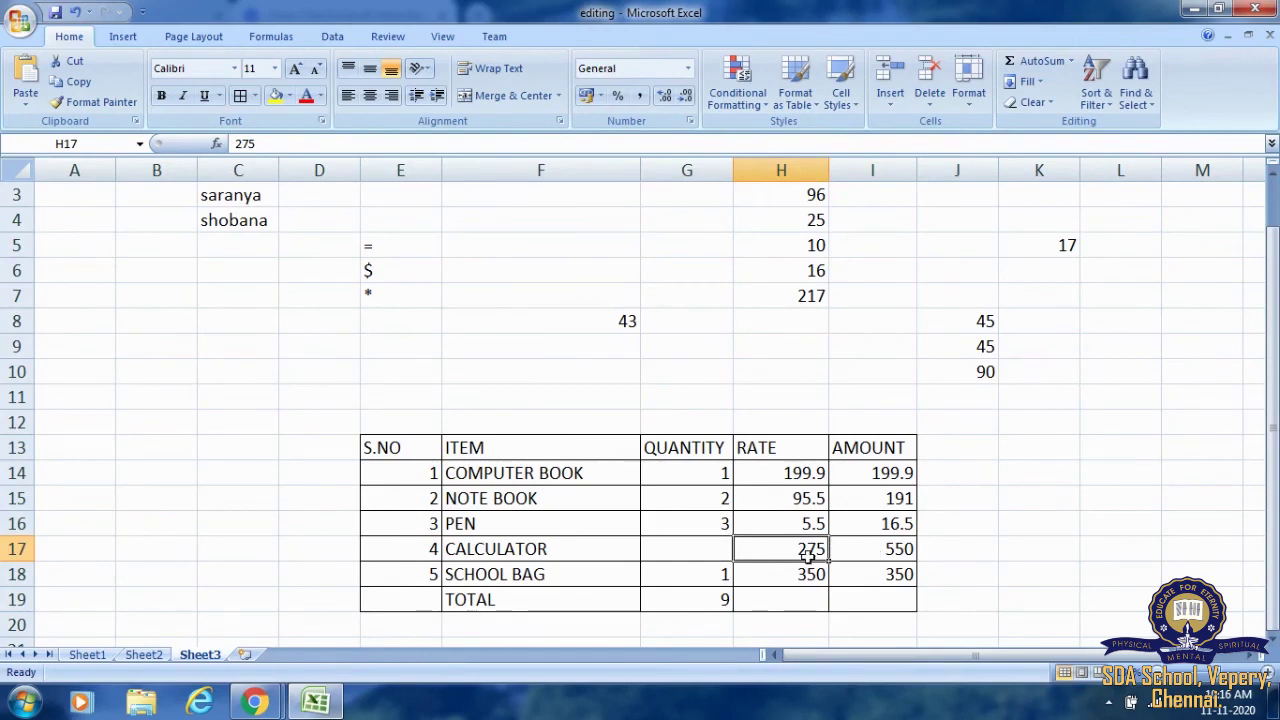
left_click(722, 549)
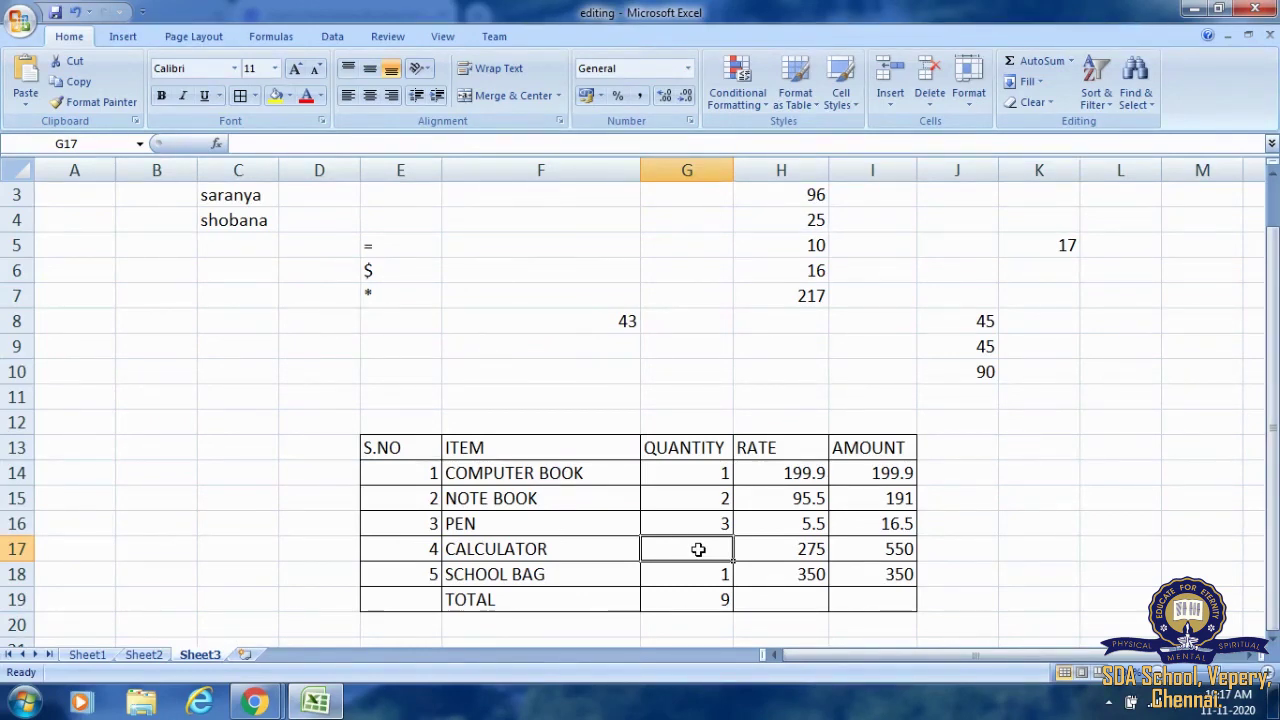
type("=")
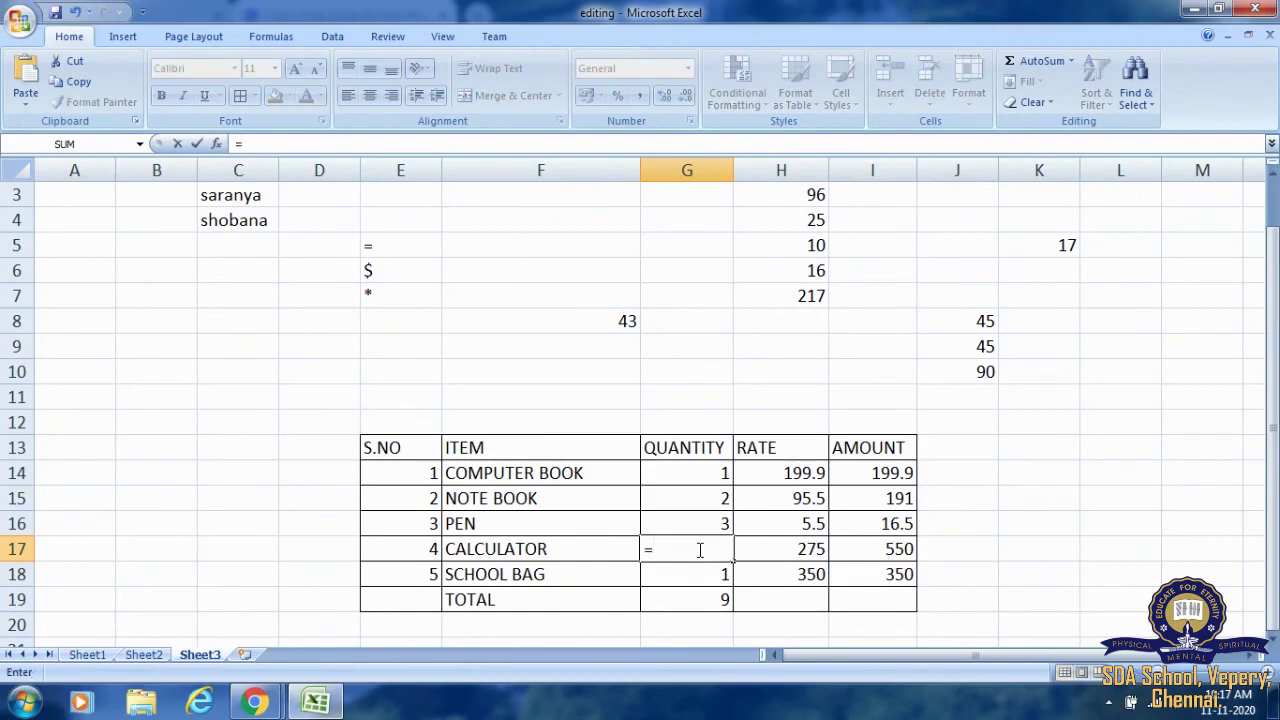
type("550/2")
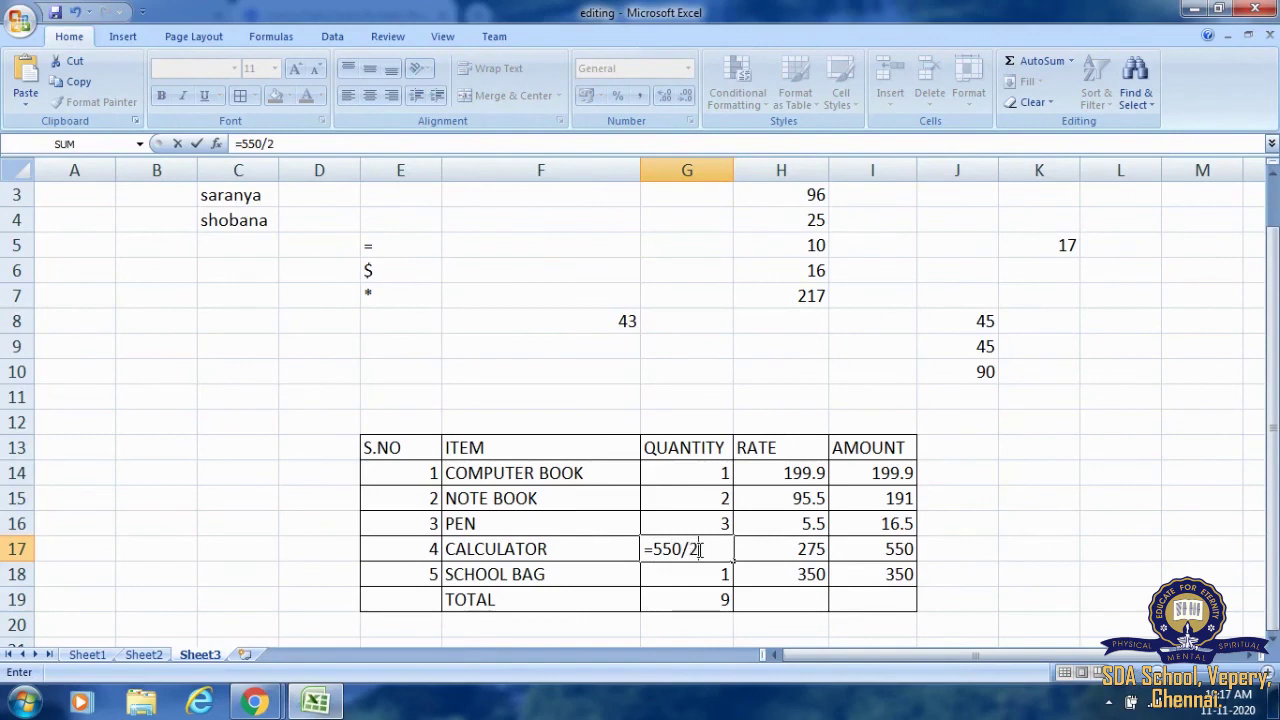
type("75")
key("Return")
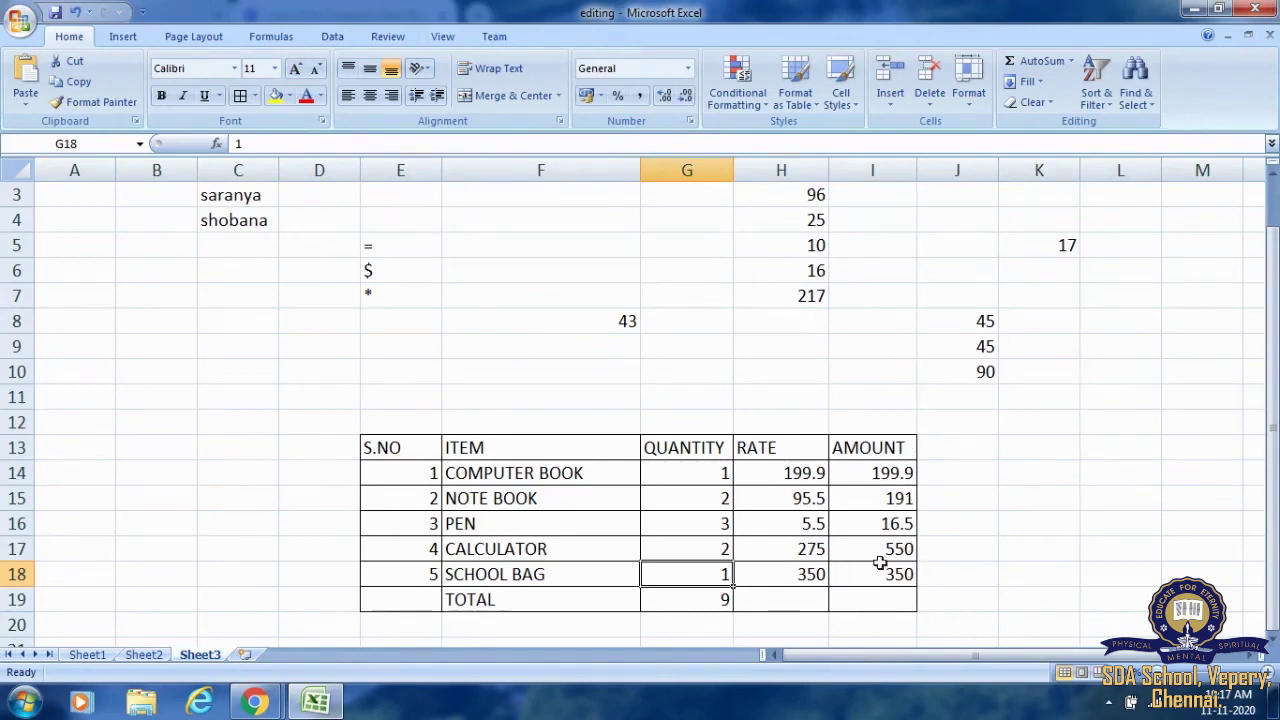
Total the AMOUNT column in I19 of the TOTAL row with the formula =SUM(I14:I18)
left_click(886, 162)
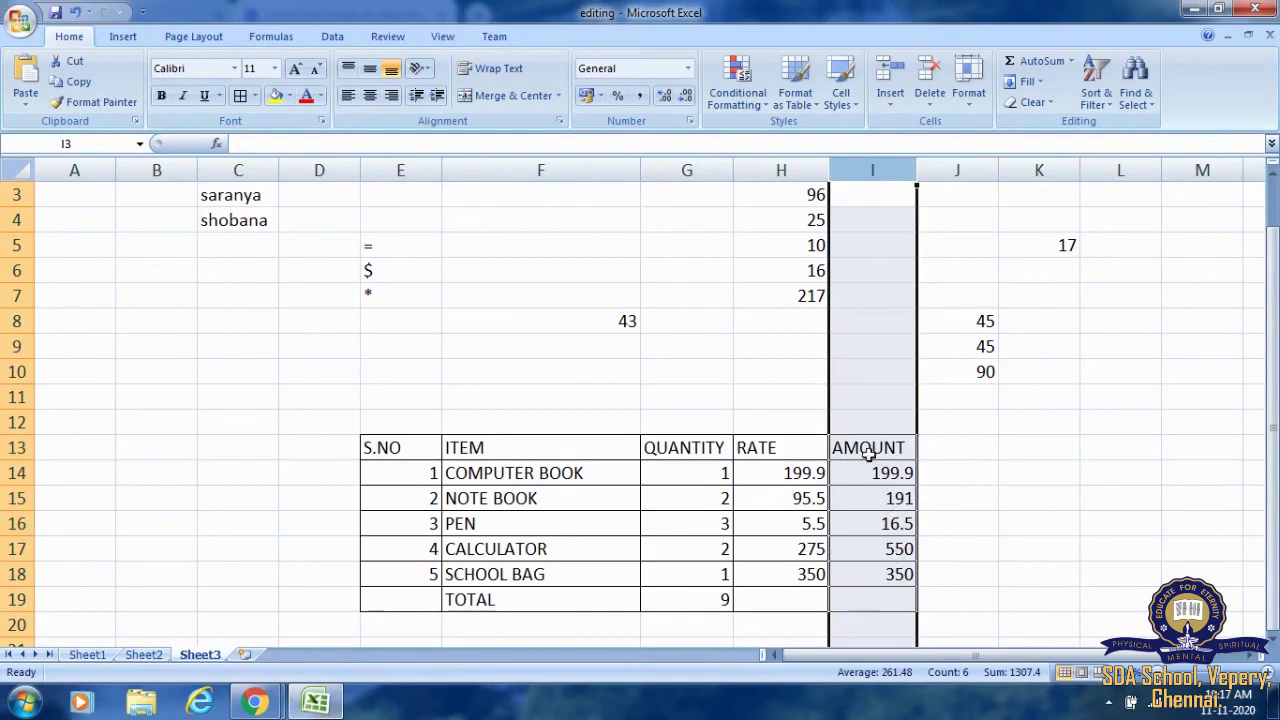
left_click(989, 577)
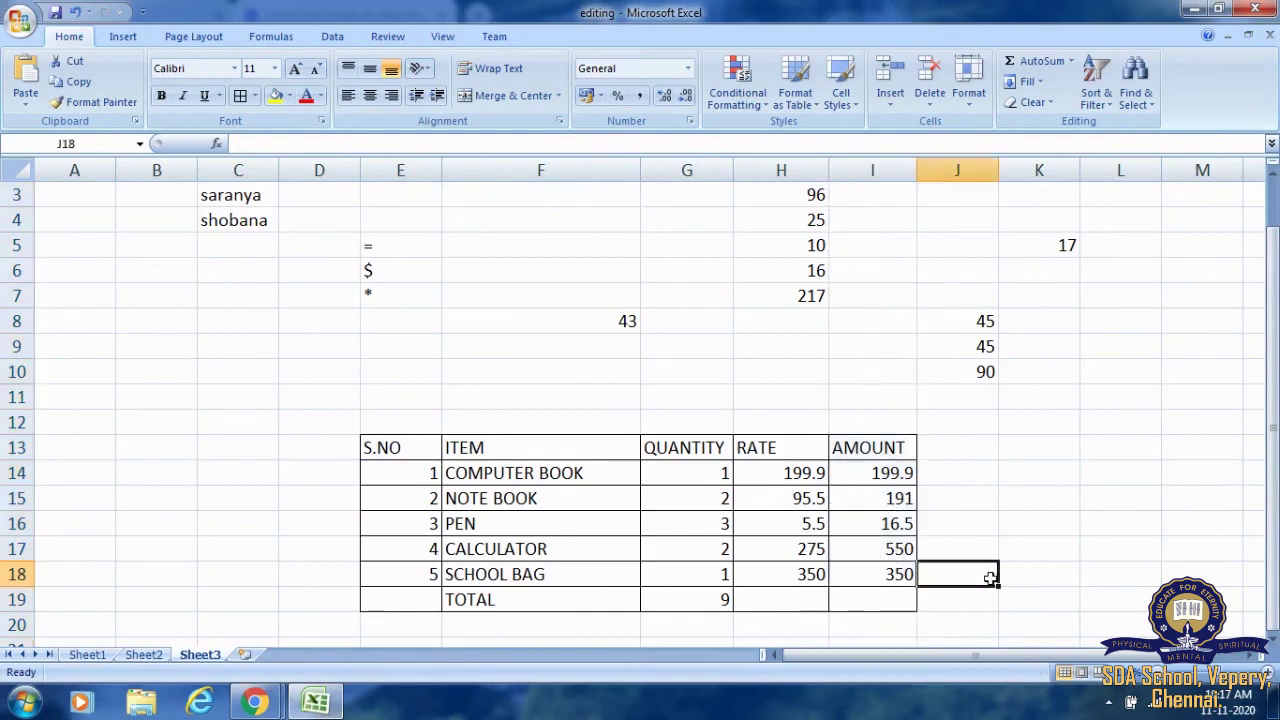
left_click(895, 602)
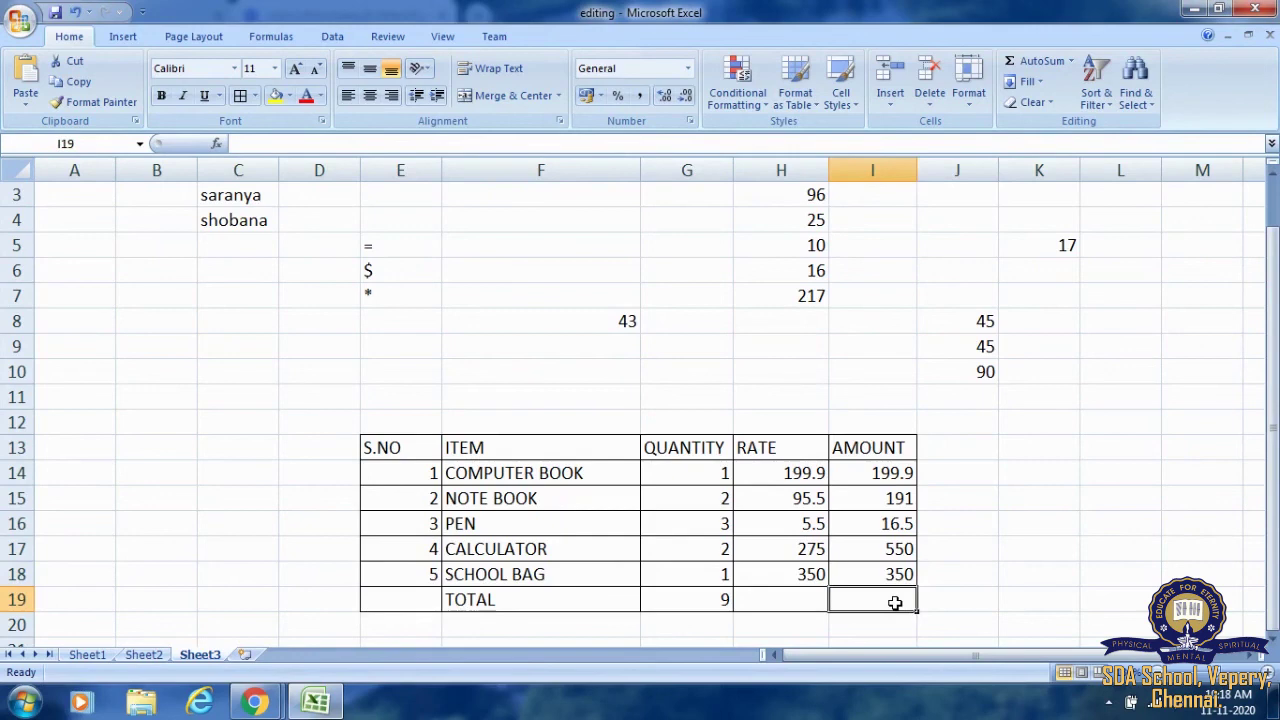
type("=")
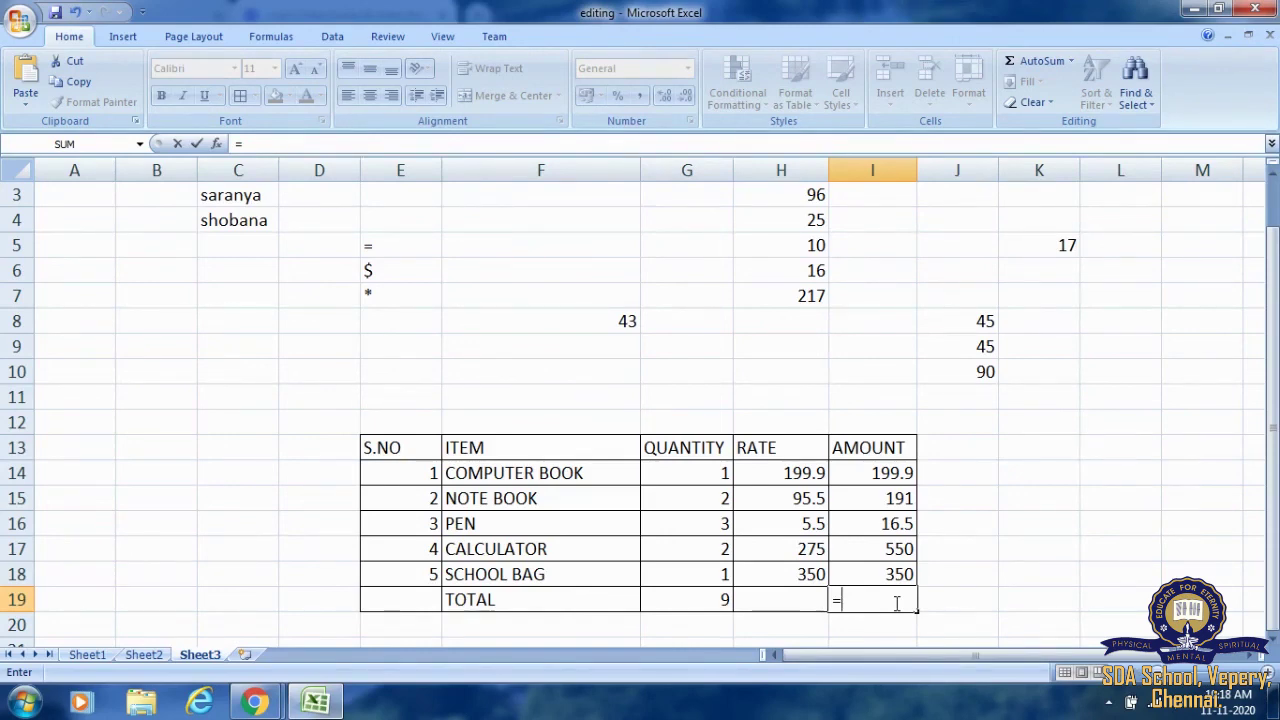
type("S")
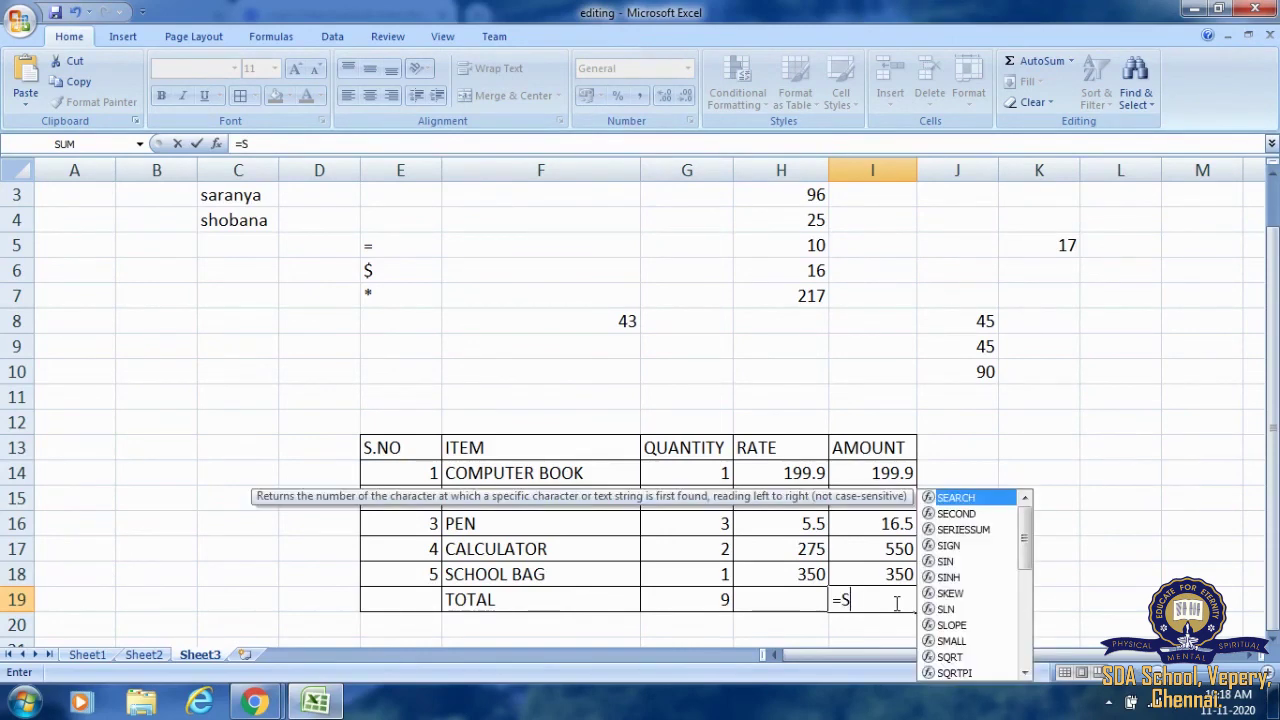
type("UM")
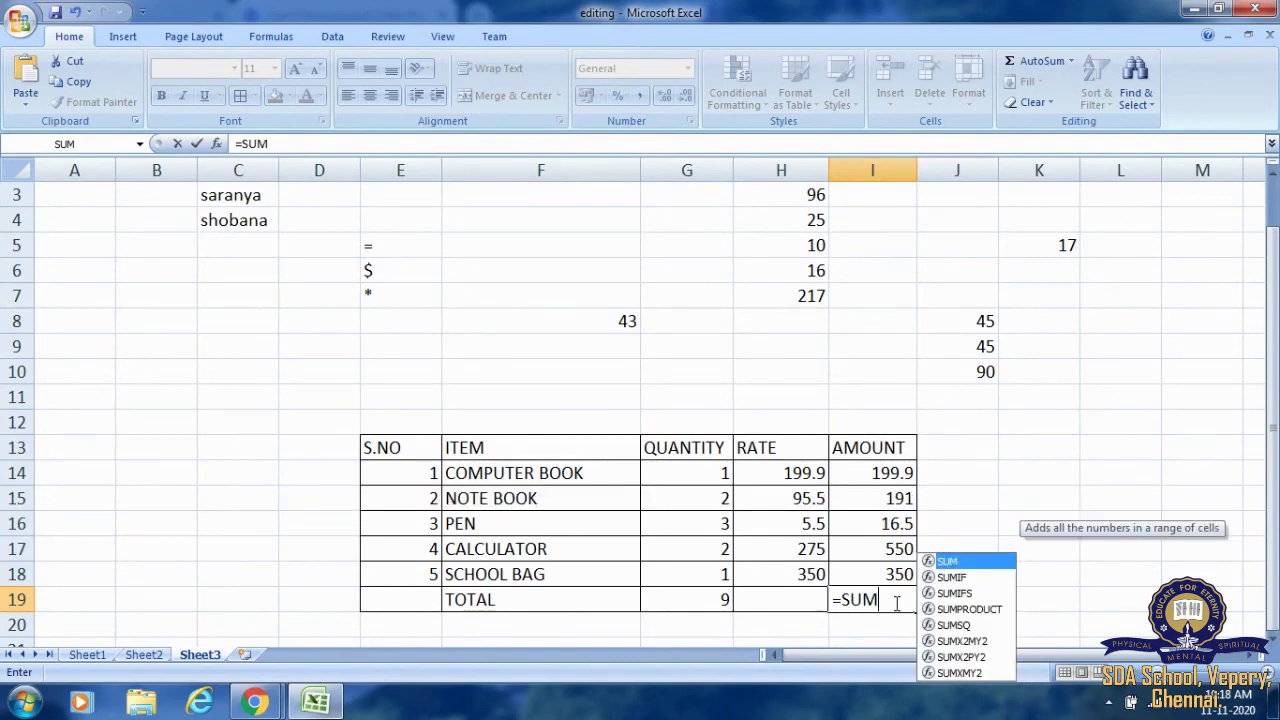
type("(")
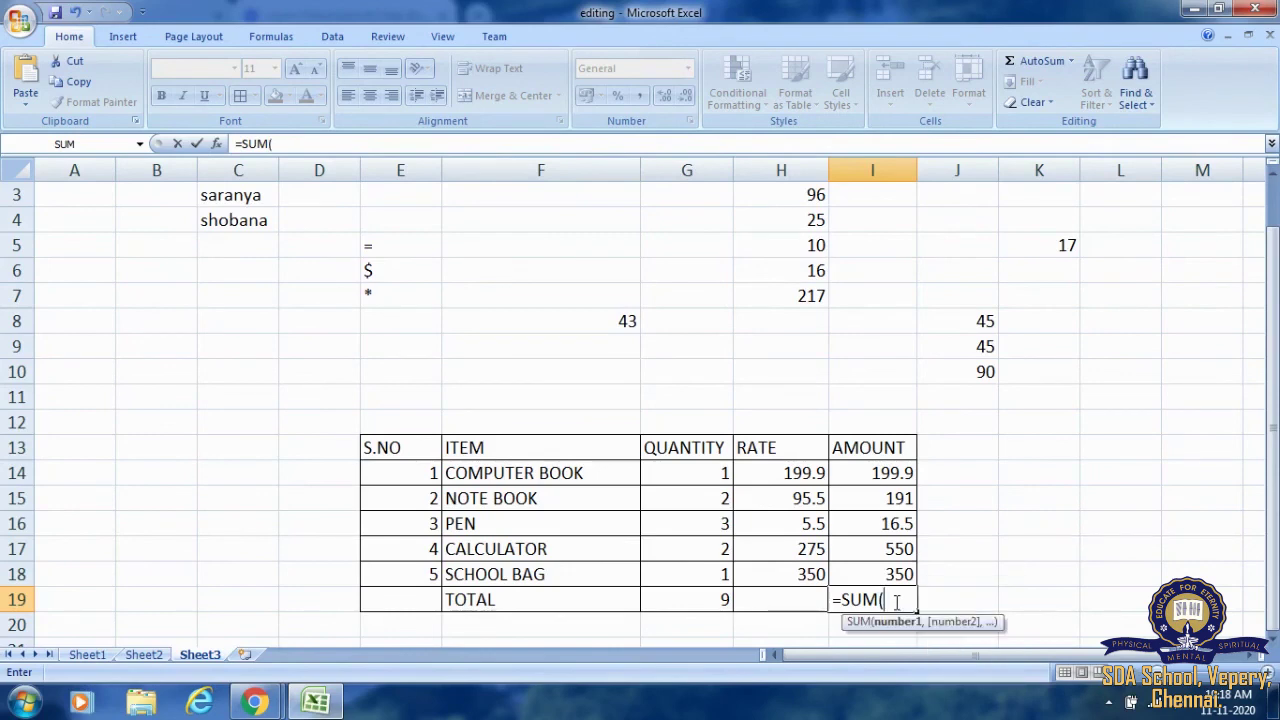
left_click_drag(895, 476, 899, 572)
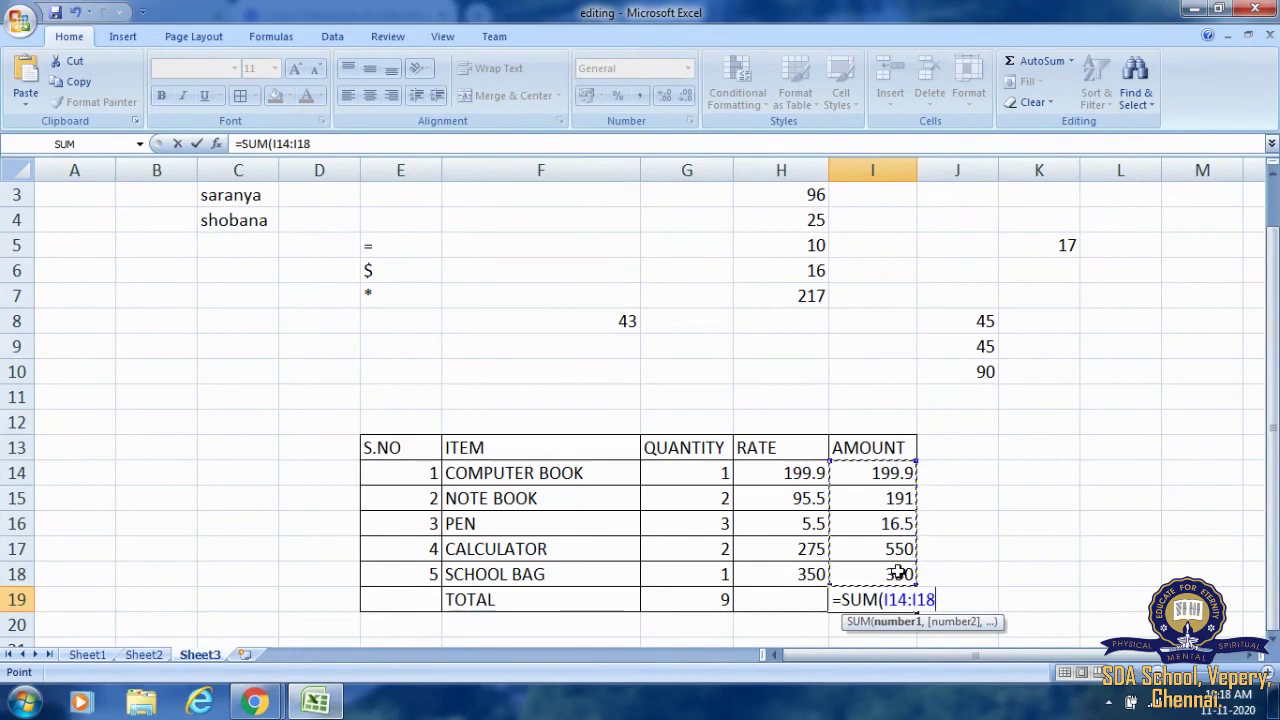
type(")")
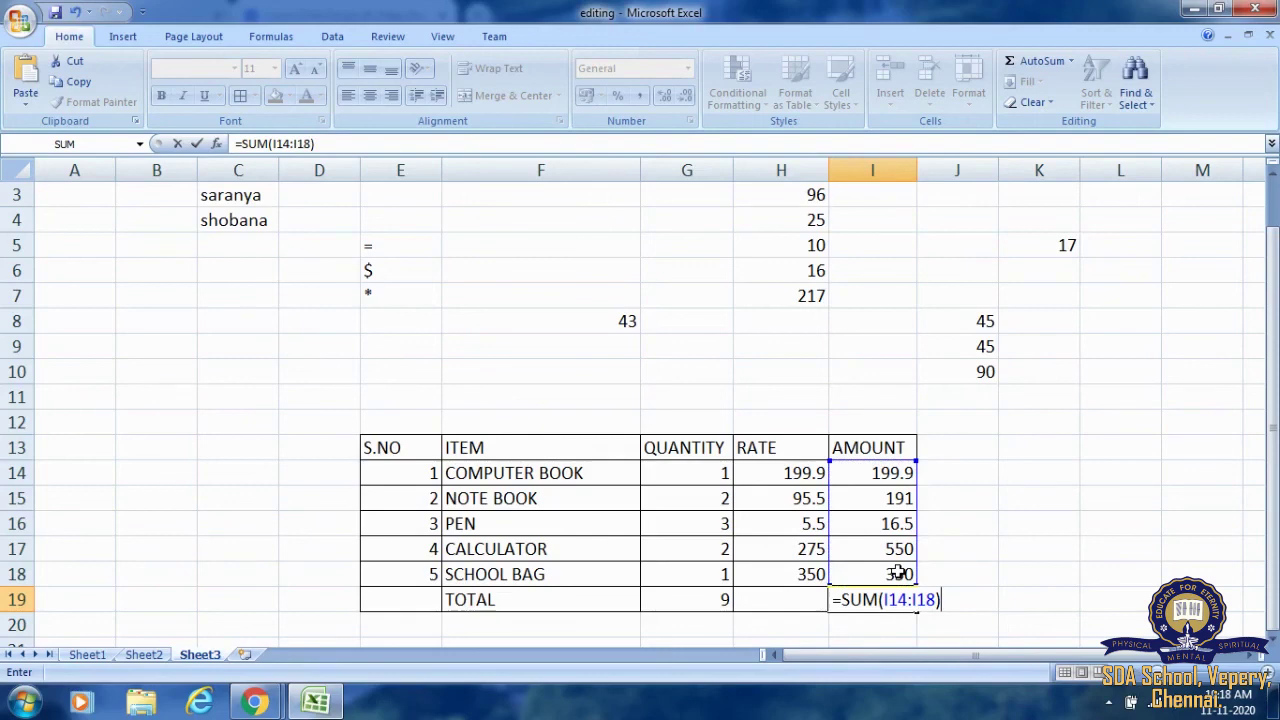
key("Return")
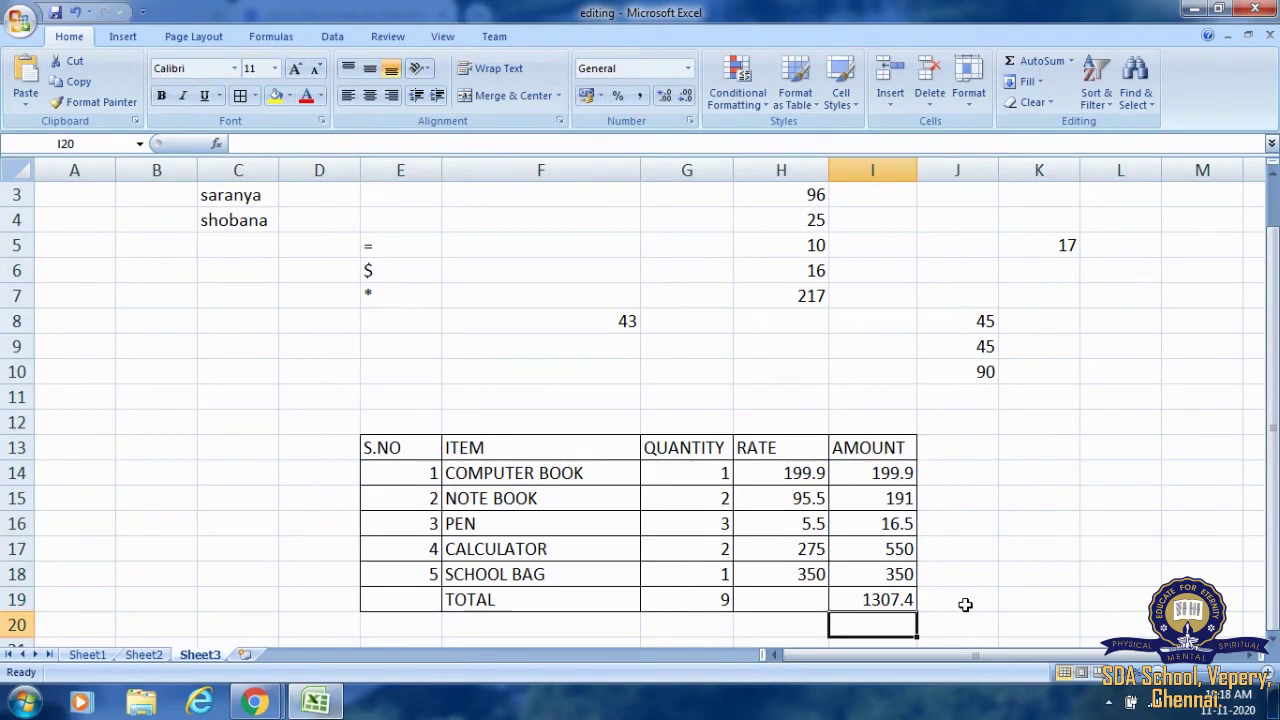
Replace the total amount formula in I19 with the cell-by-cell addition =I14+I15+I16+I17+I18
left_click(900, 598)
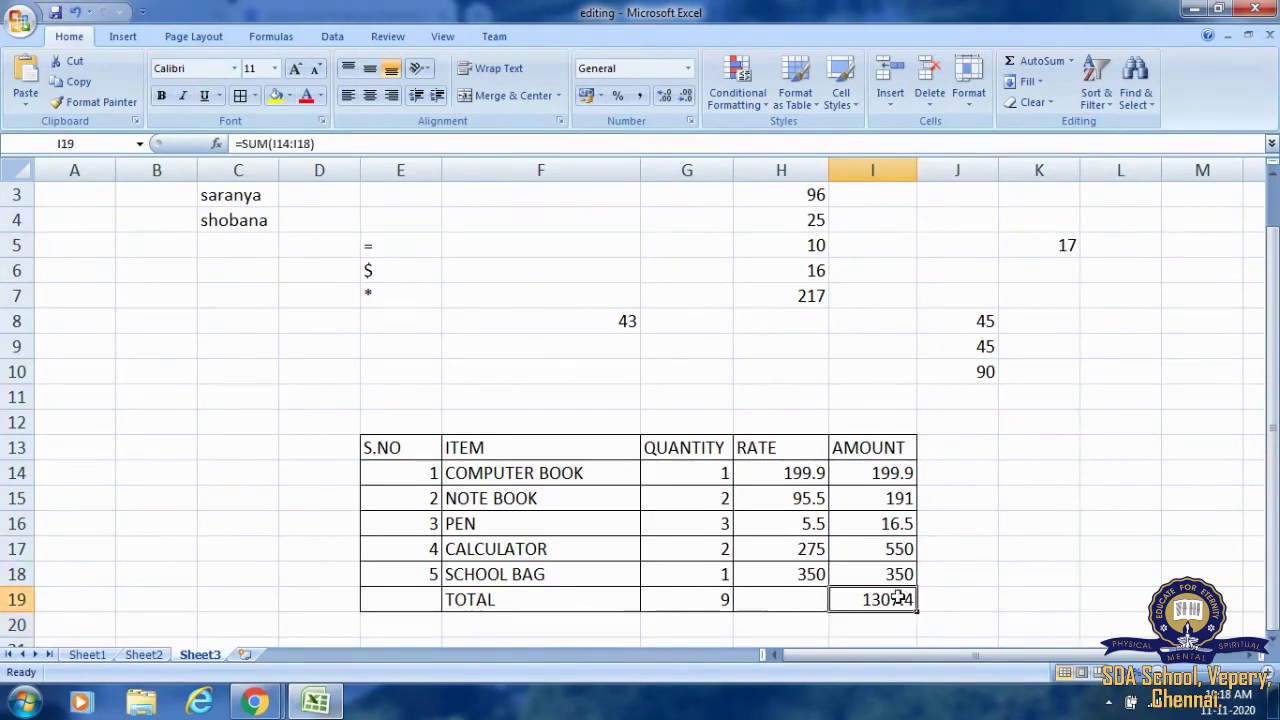
key("BackSpace")
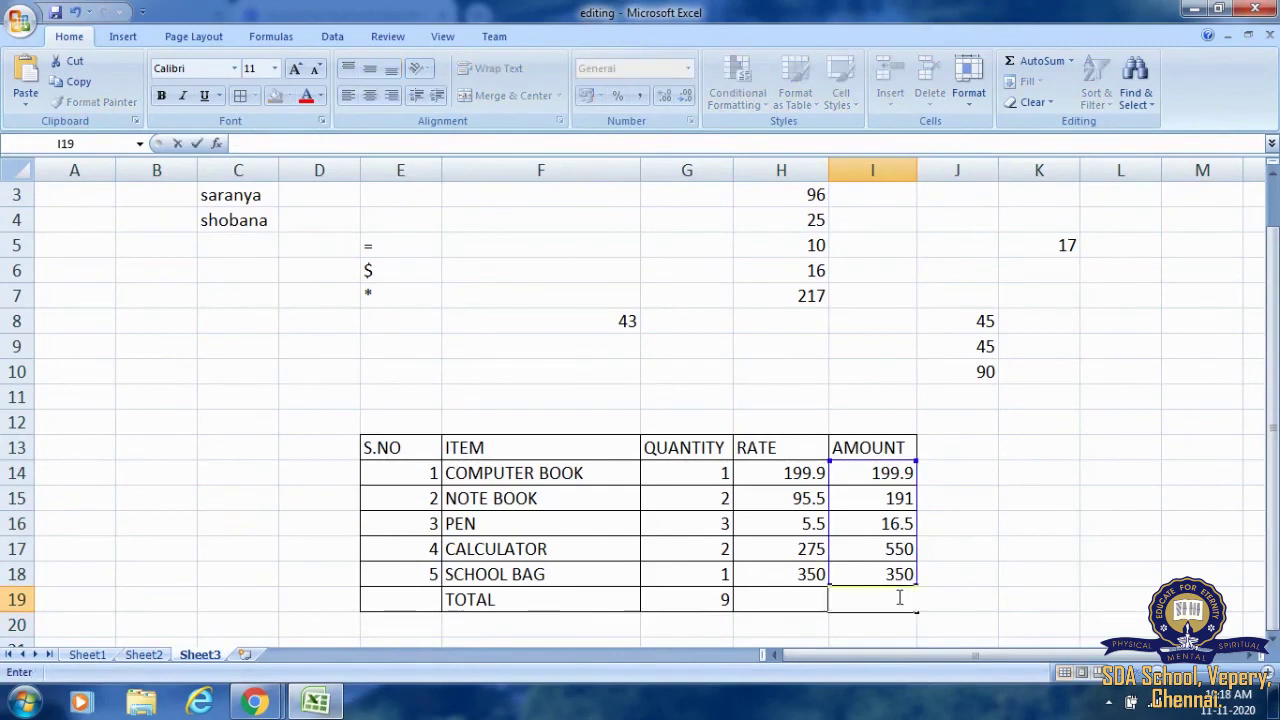
type("=")
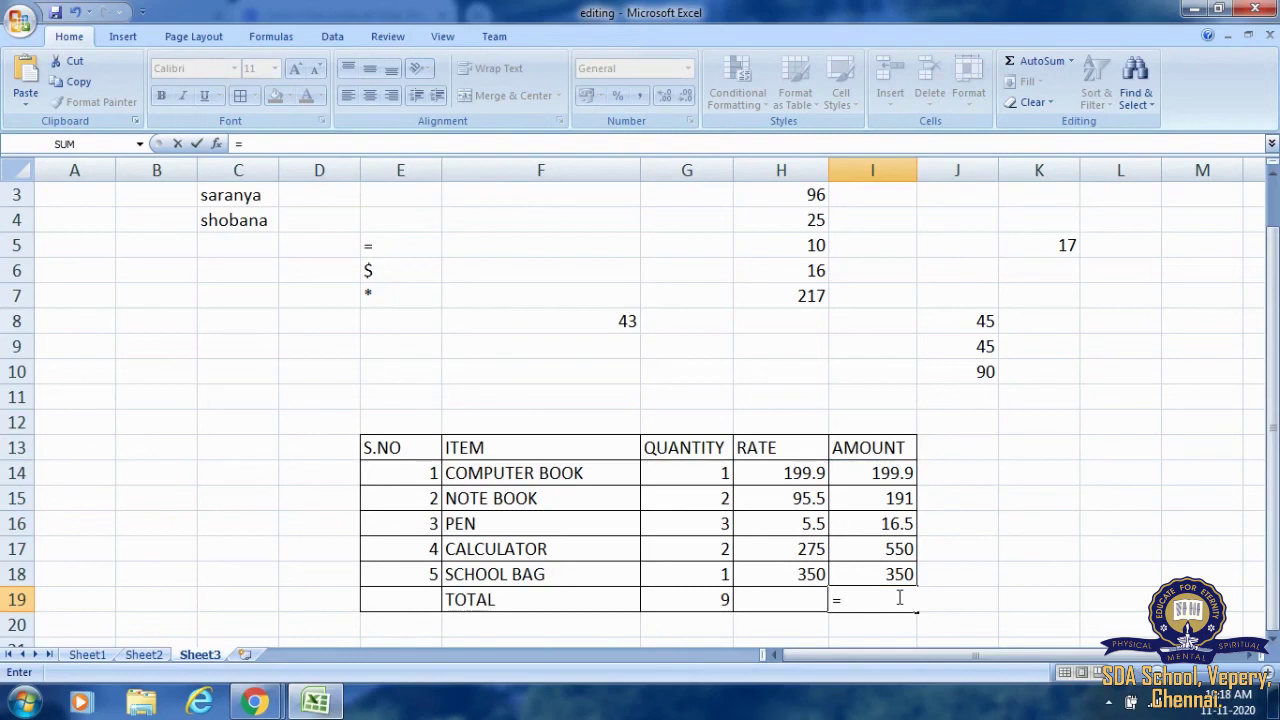
left_click(893, 478)
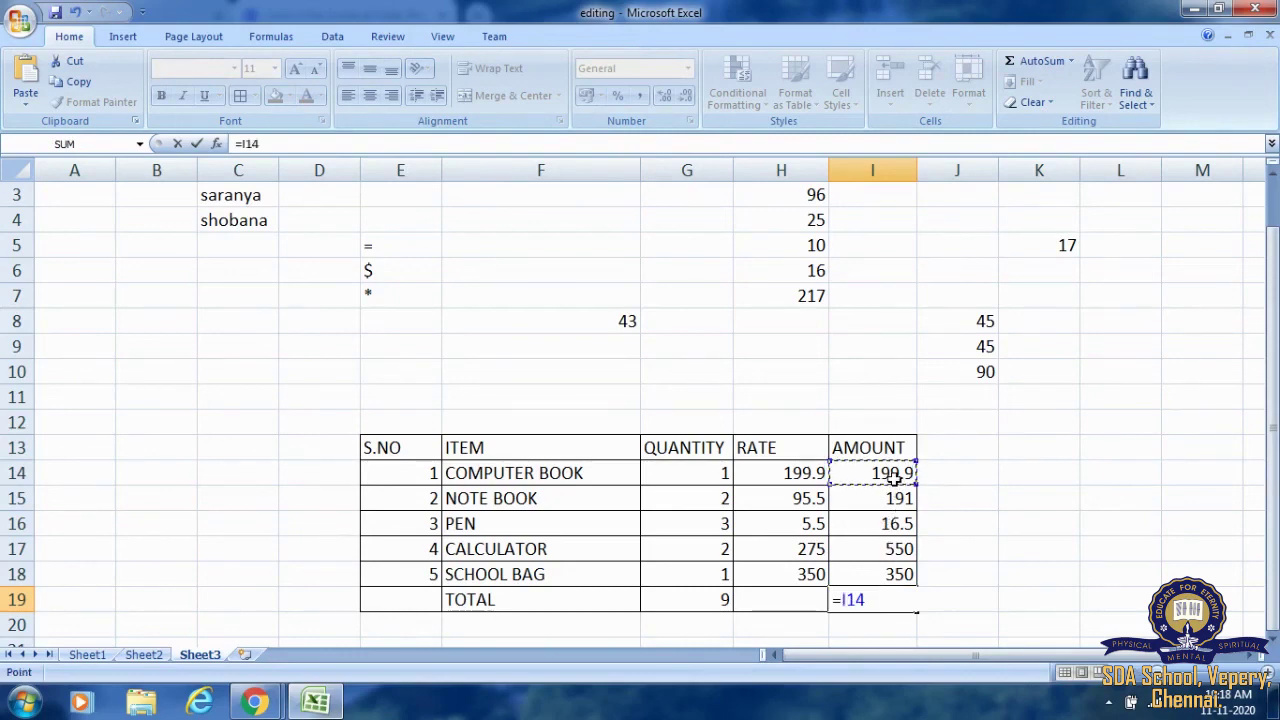
type("+")
left_click(899, 499)
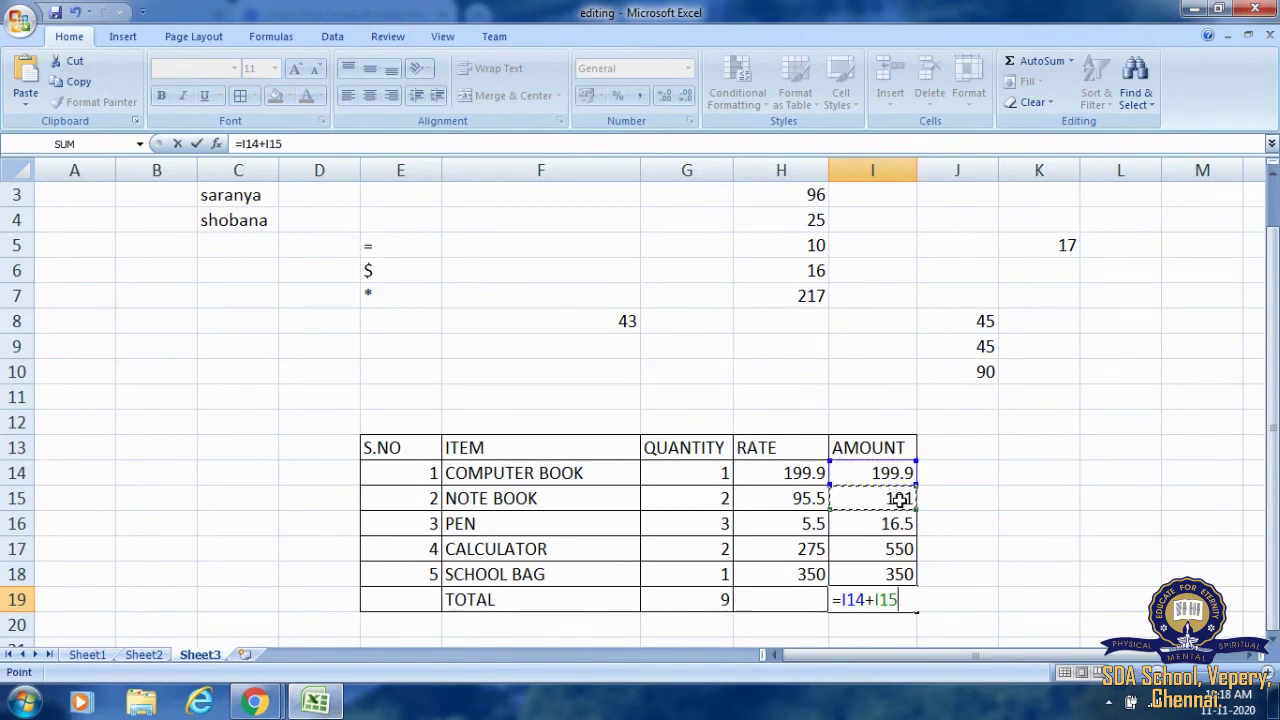
type("+")
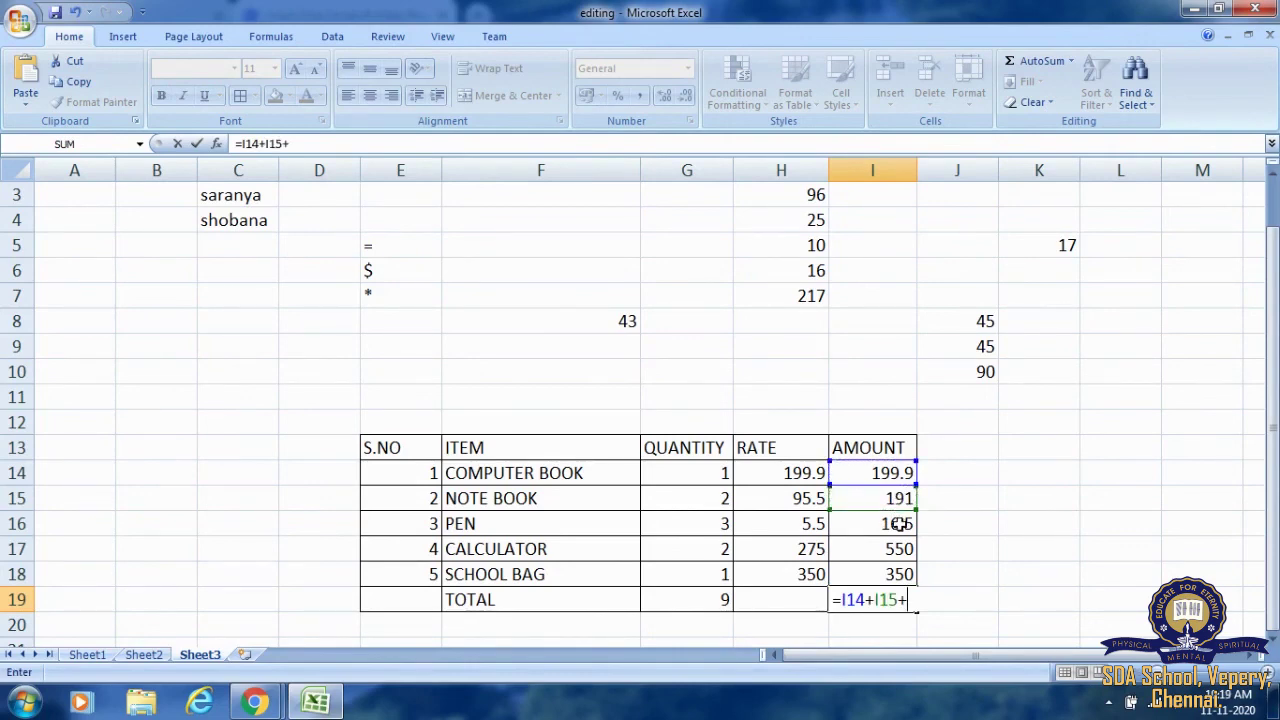
left_click(899, 523)
type("+")
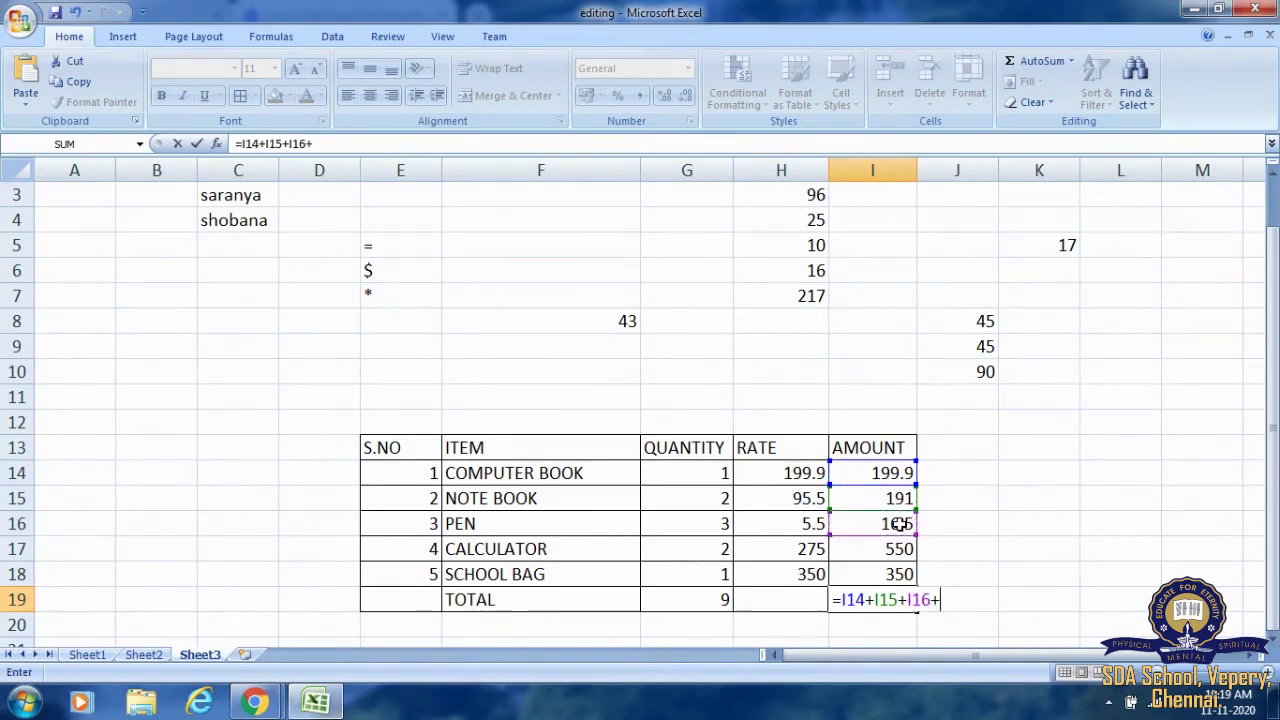
left_click(899, 549)
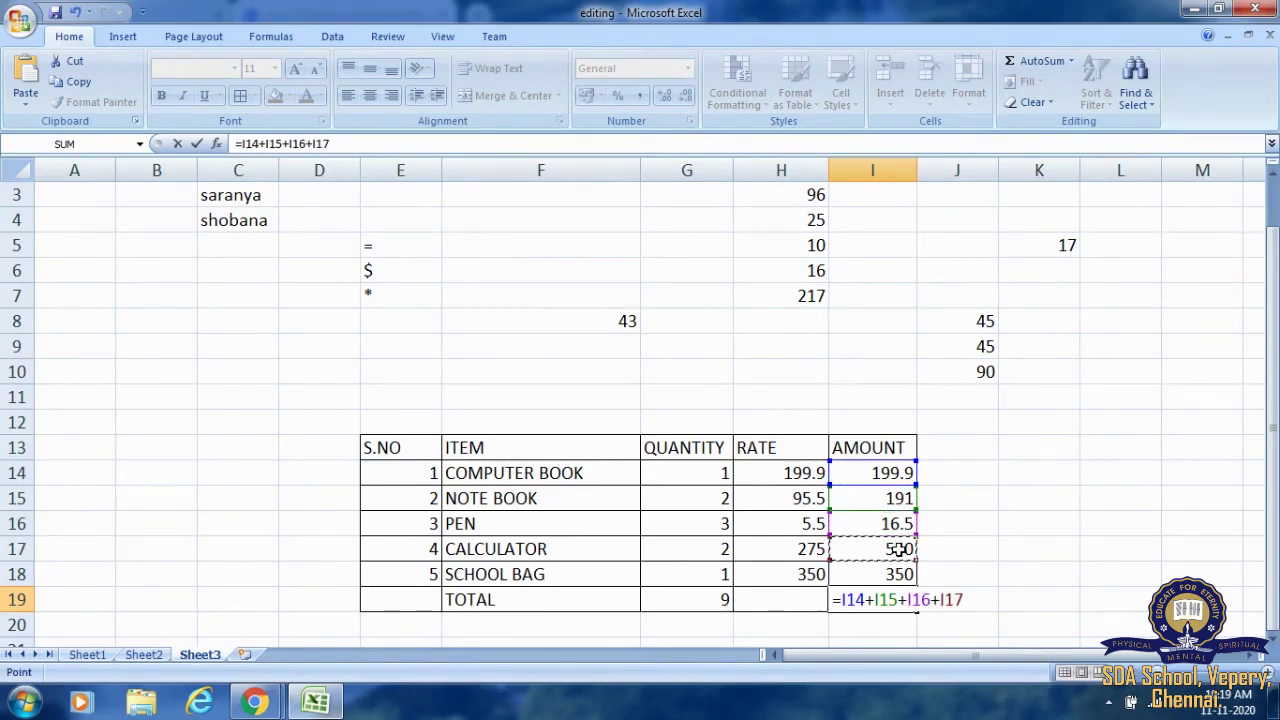
type("+")
left_click(899, 574)
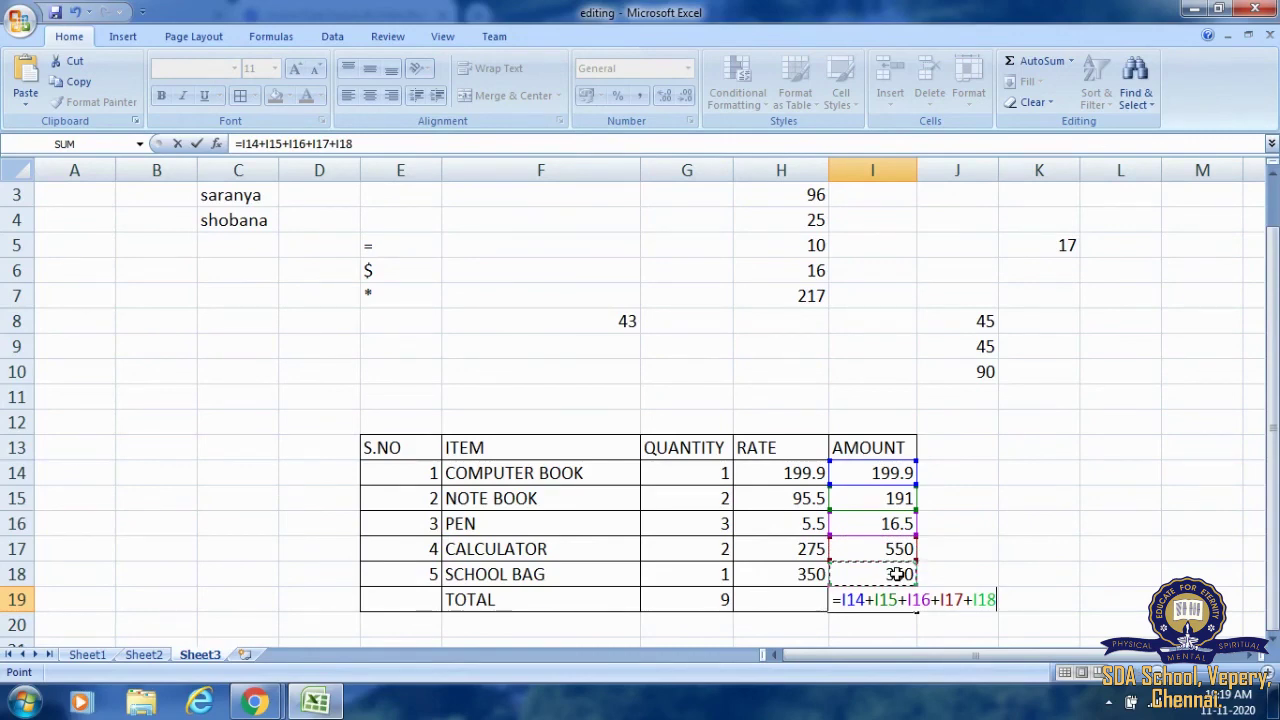
key("Return")
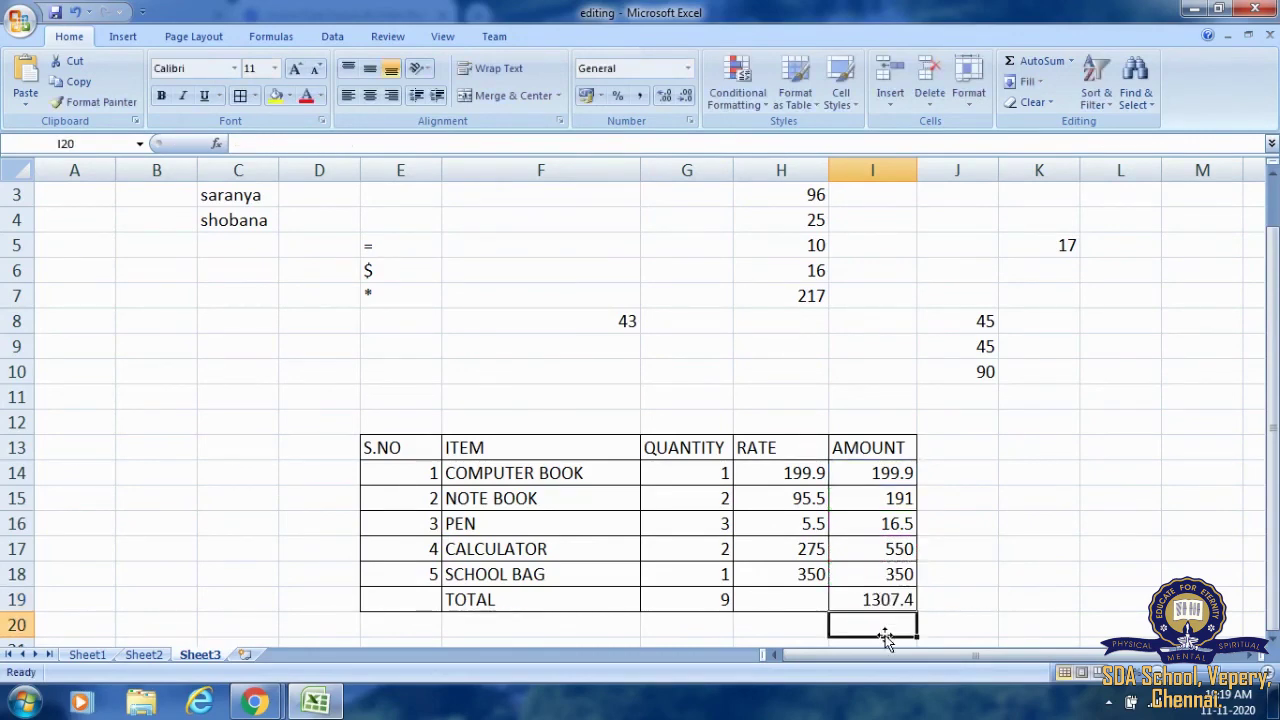